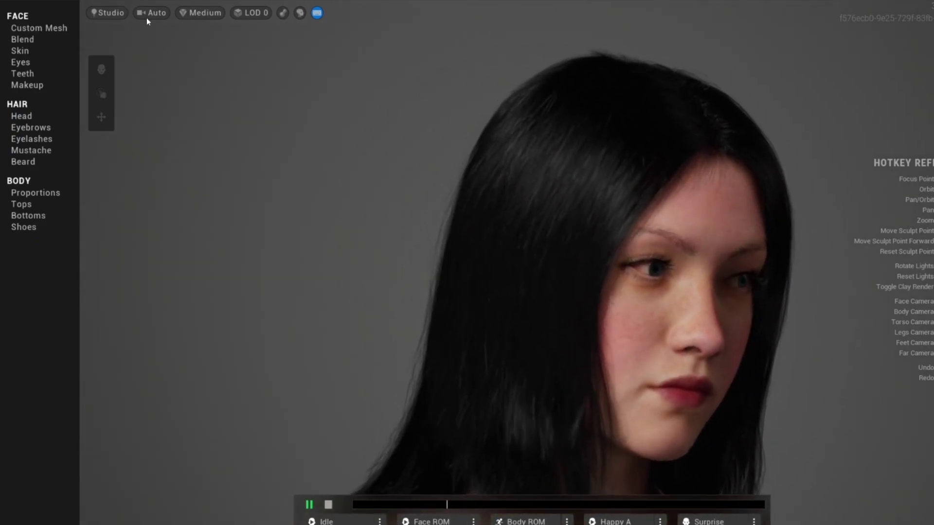
Set the viewport render quality to Epic (Ray Traced)
click(204, 15)
click(217, 71)
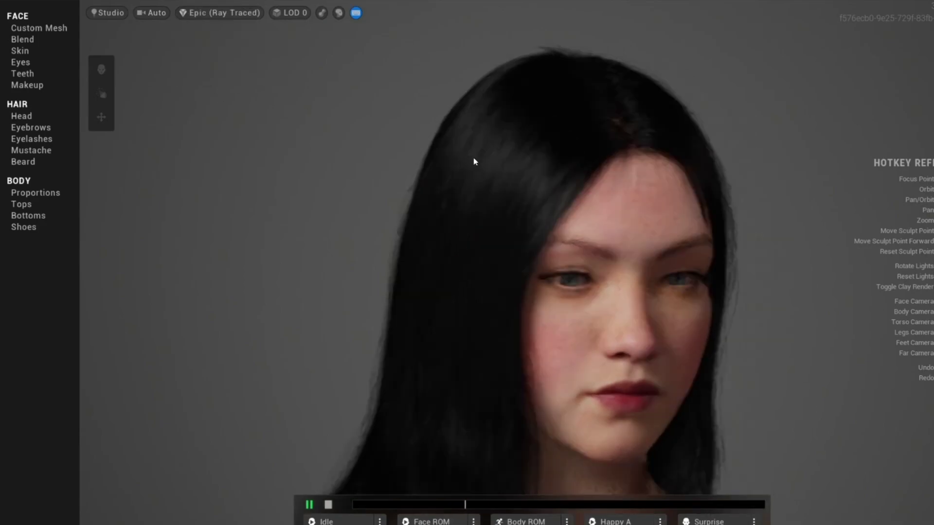
Examine the MetaHuman's face, hair and body in the ray-traced view, both close up and from farther away
scroll(537, 291, down, 2)
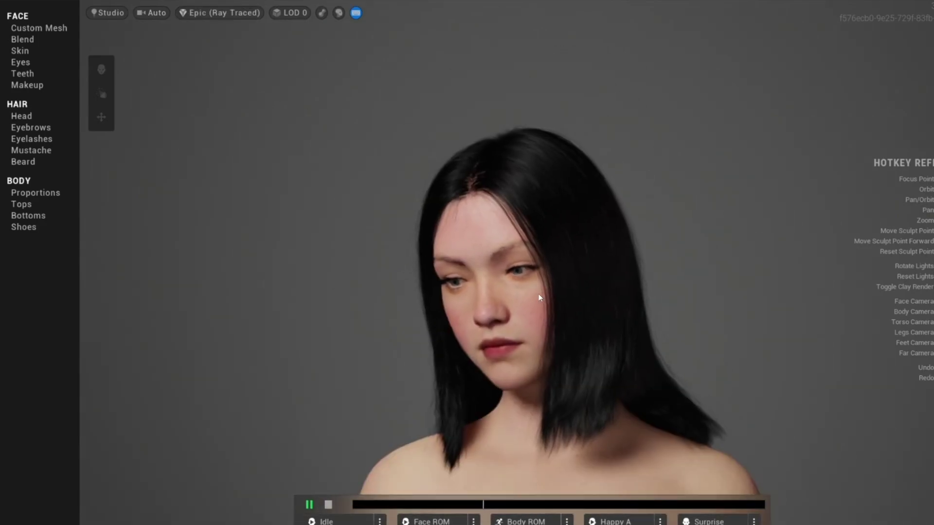
scroll(539, 294, up, 4)
scroll(541, 294, up, 2)
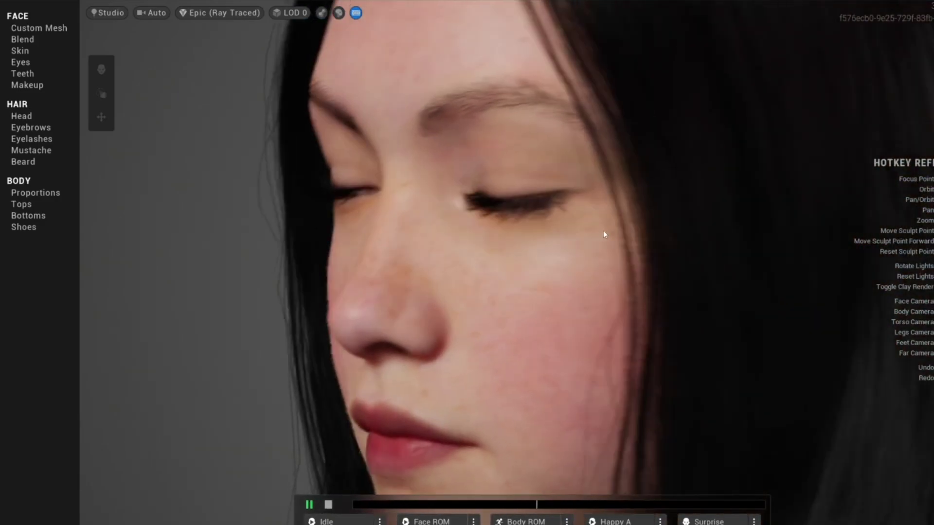
scroll(612, 253, down, 10)
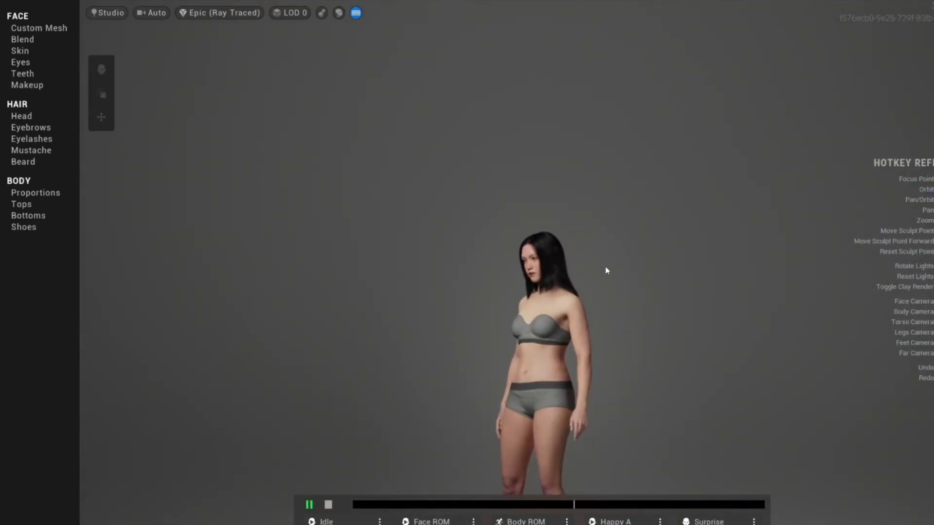
scroll(606, 269, up, 5)
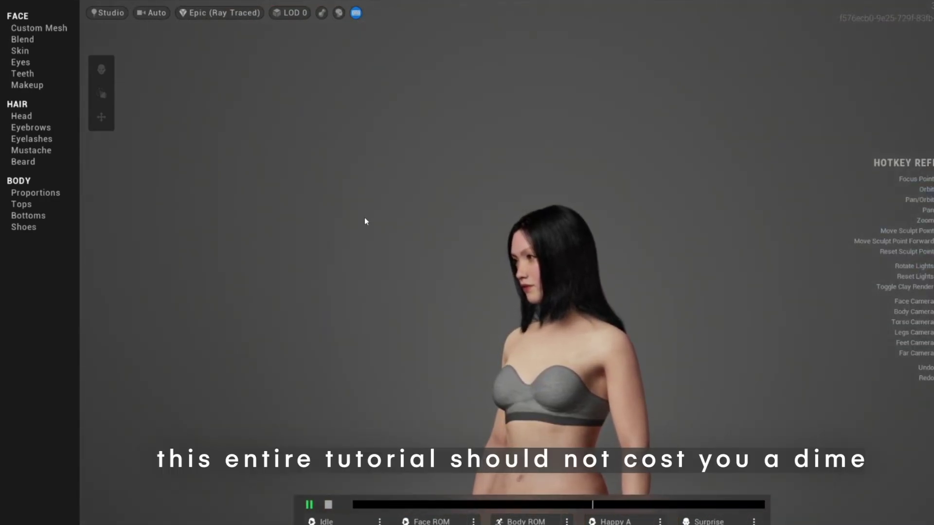
drag(583, 258, 702, 247)
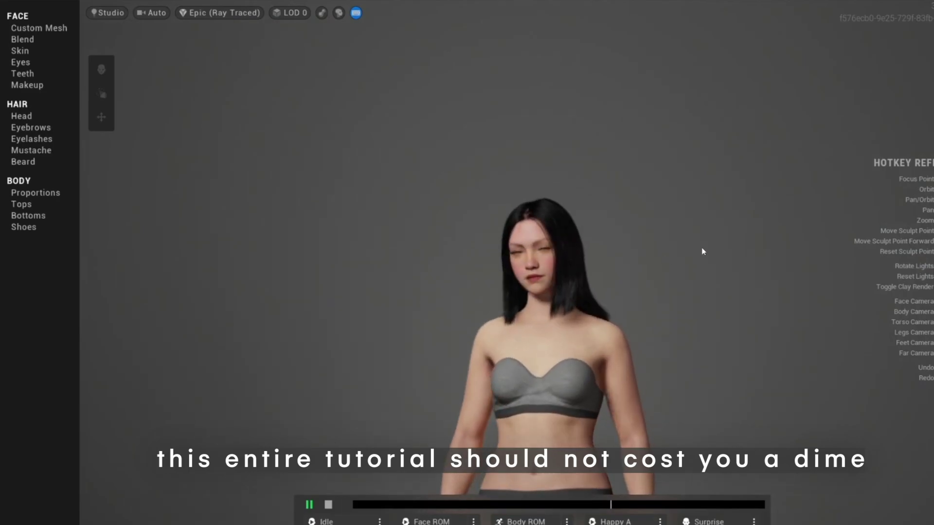
scroll(615, 255, down, 3)
scroll(606, 239, up, 5)
scroll(623, 229, up, 3)
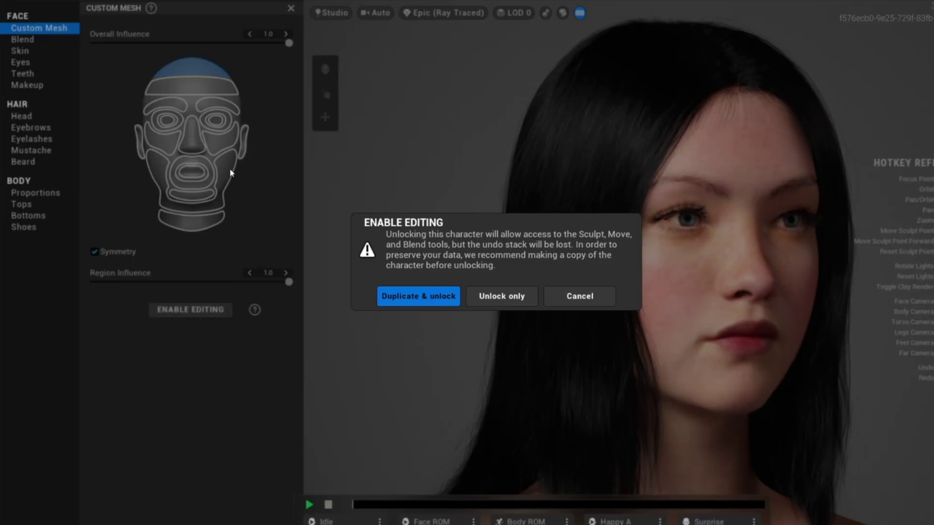
Unlock the custom-mesh character for editing and sculpt the side of the lower face inward symmetrically
key(Return)
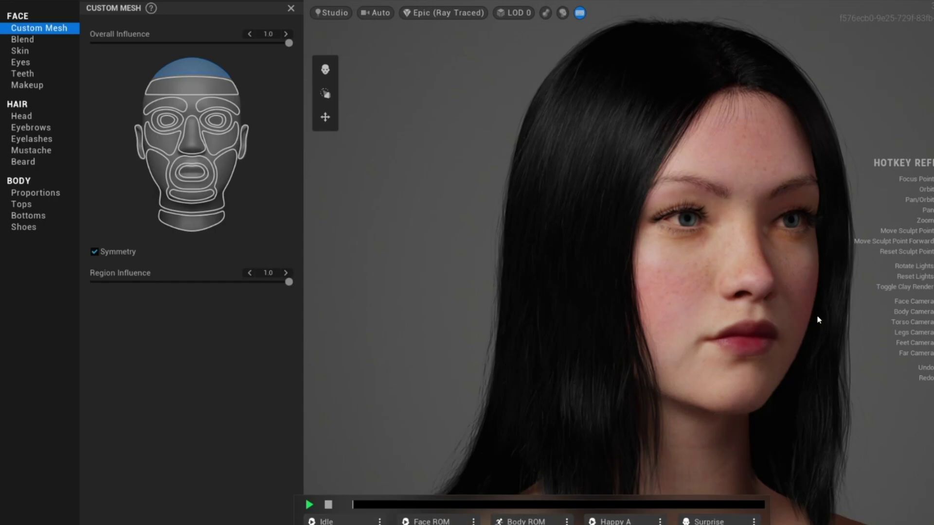
click(325, 69)
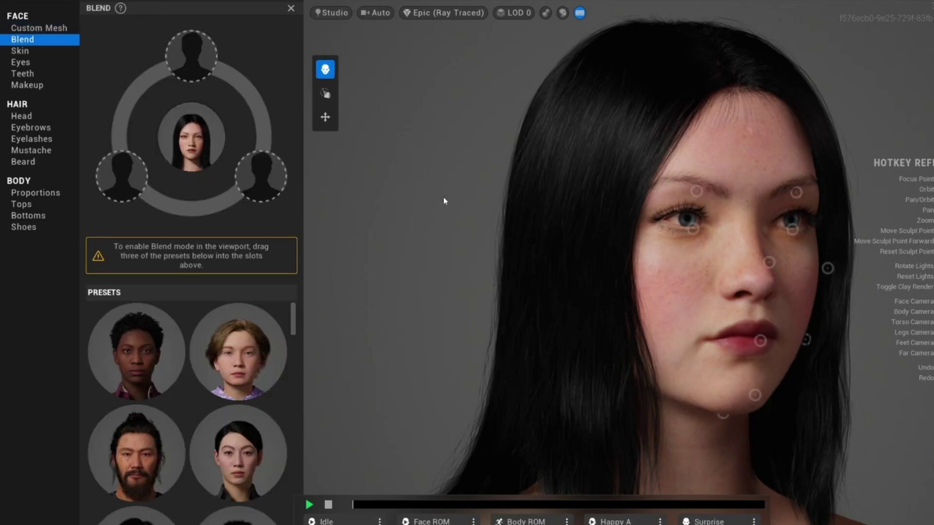
click(325, 93)
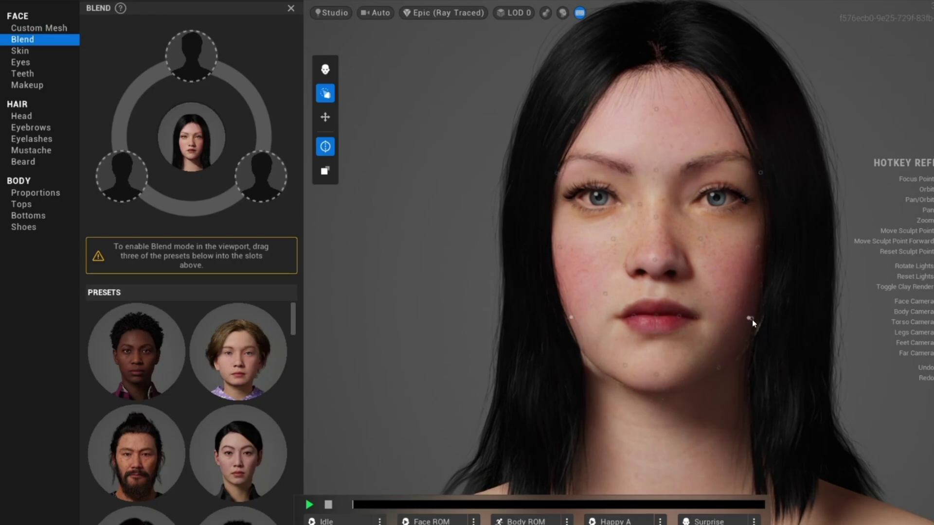
drag(753, 321, 733, 317)
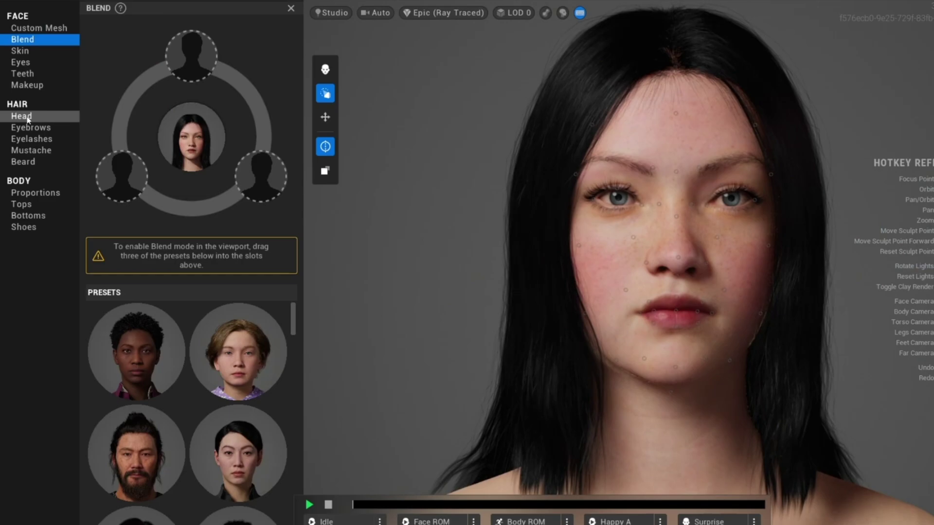
Browse the available head hairstyles and leave sculpt mode
click(21, 116)
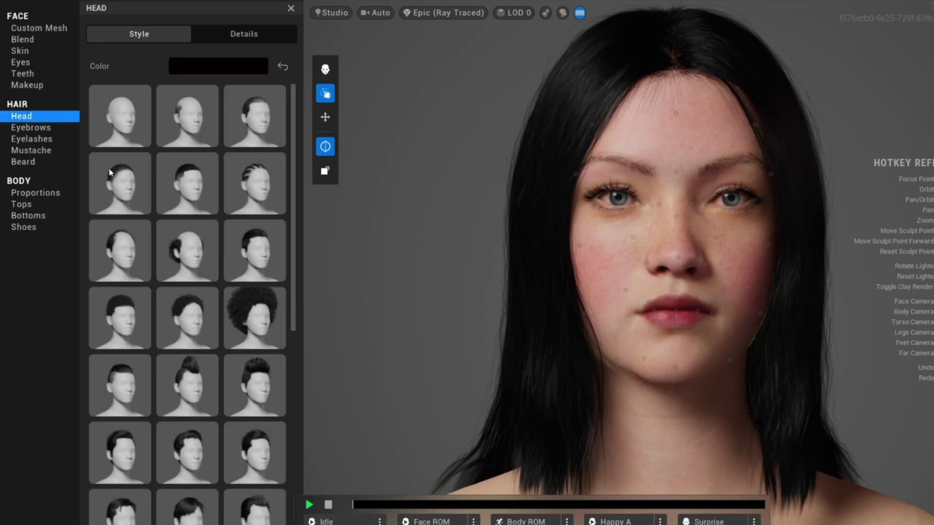
scroll(110, 173, down, 8)
click(325, 93)
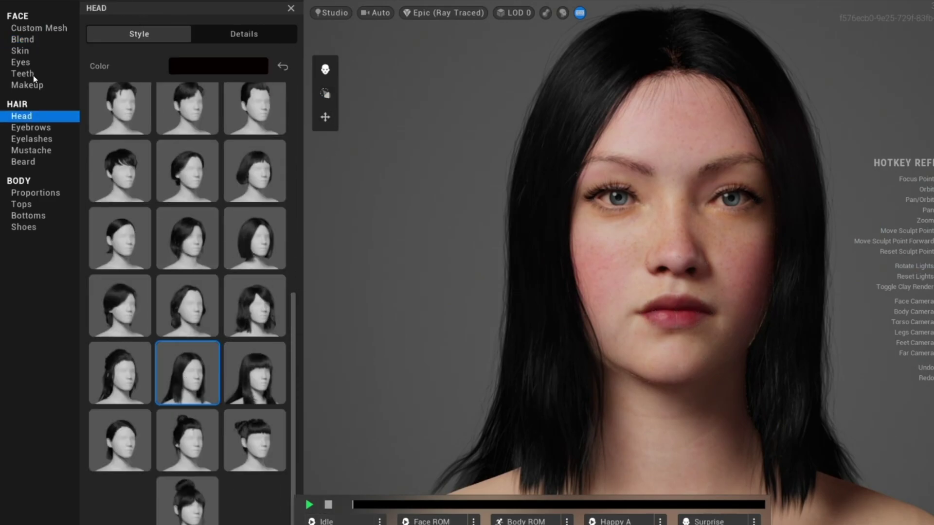
Set the body's head scale to -0.25, try the slim tall female body, and reselect the first tall female body
click(36, 193)
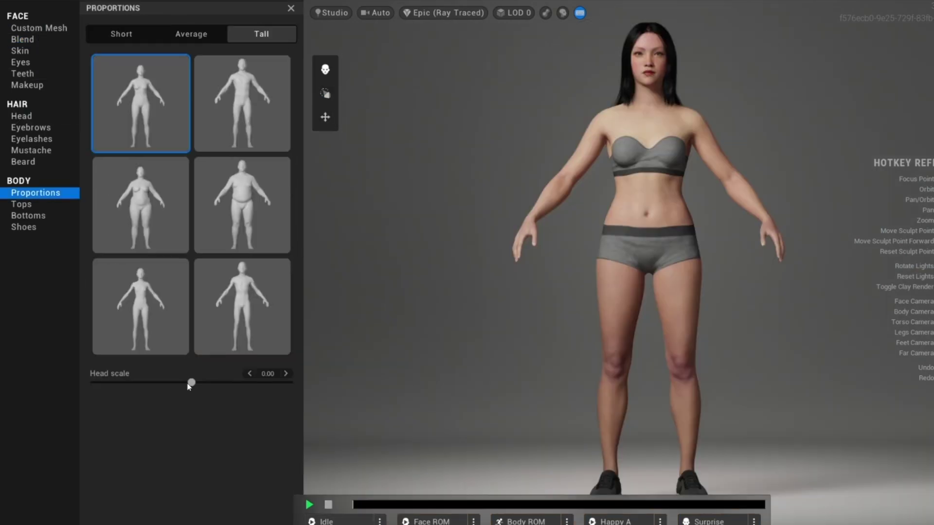
click(146, 301)
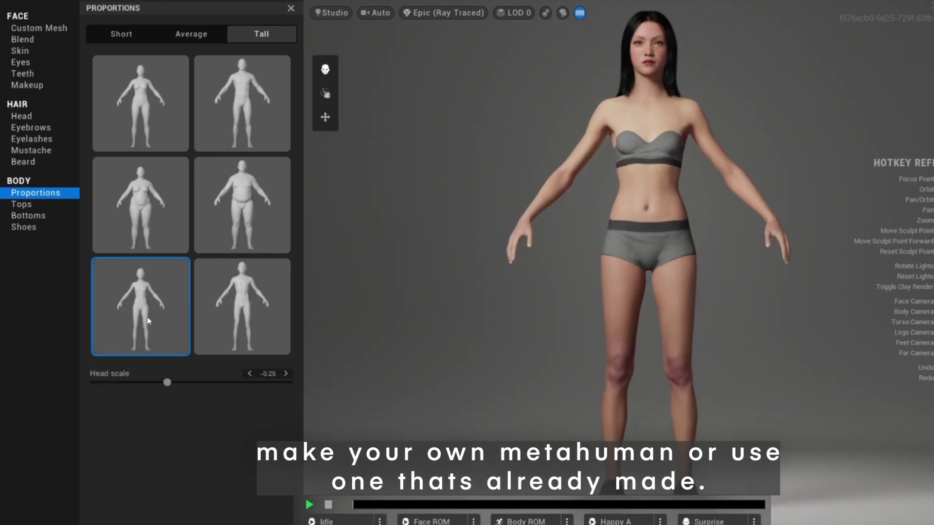
click(149, 101)
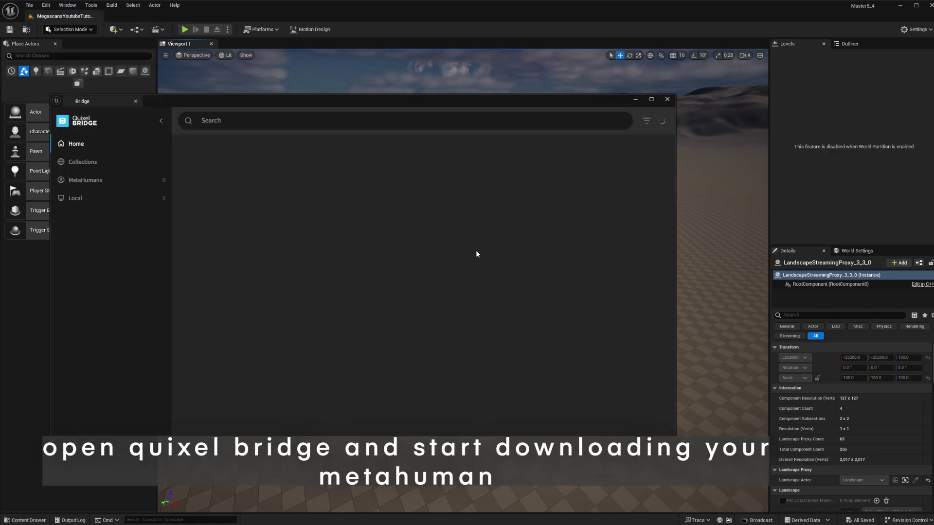
Switch to Quixel Bridge in Unreal Engine and download the second current MetaHuman, Jobangles_01, at Highest Quality
click(81, 177)
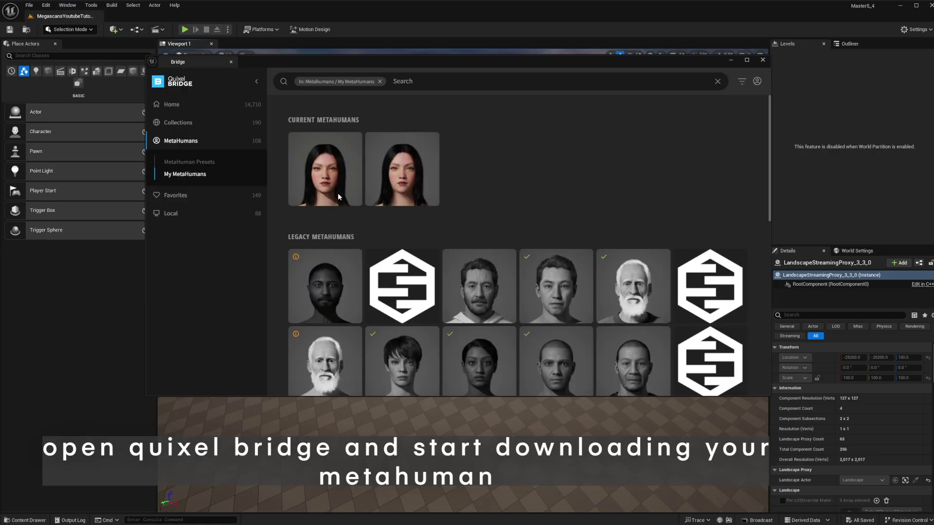
click(371, 158)
click(631, 381)
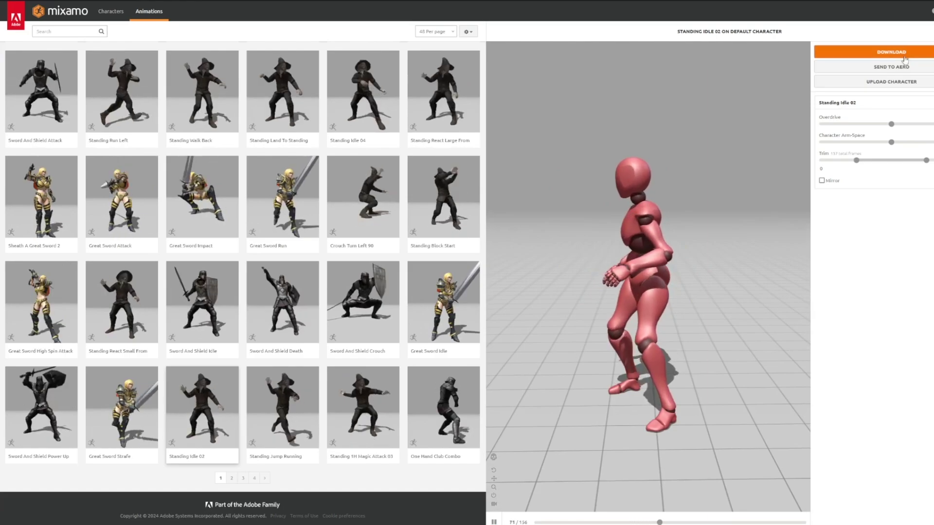
Switch to Mixamo and download the Standing Idle 02 animation as FBX Binary with skin, 30 fps and no keyframe reduction
click(904, 53)
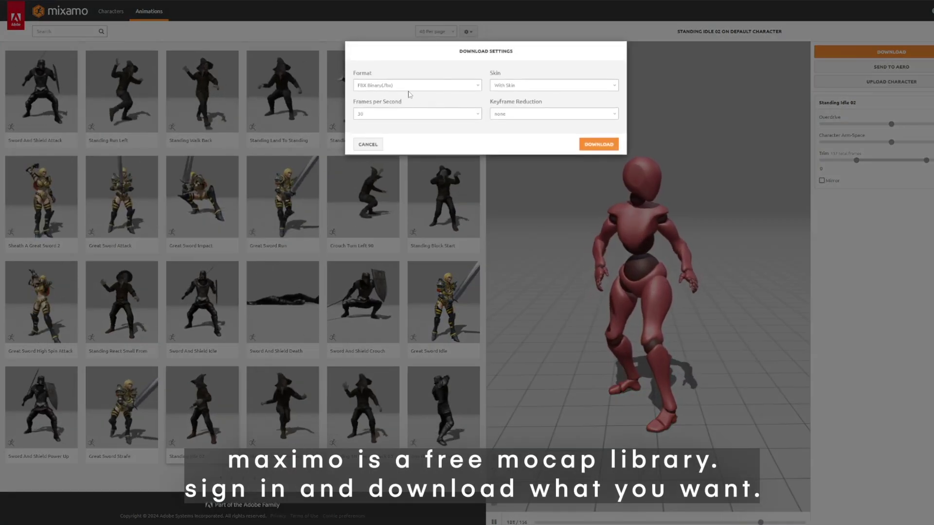
click(477, 115)
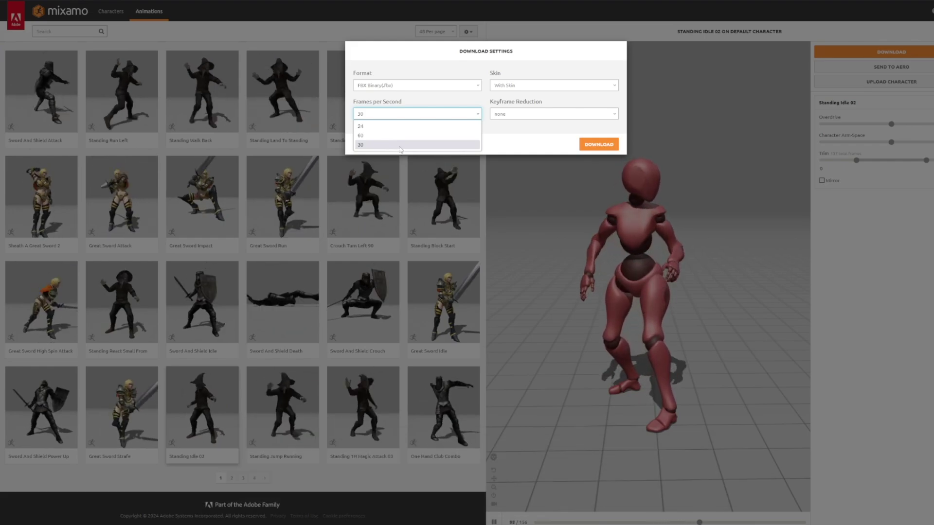
click(543, 146)
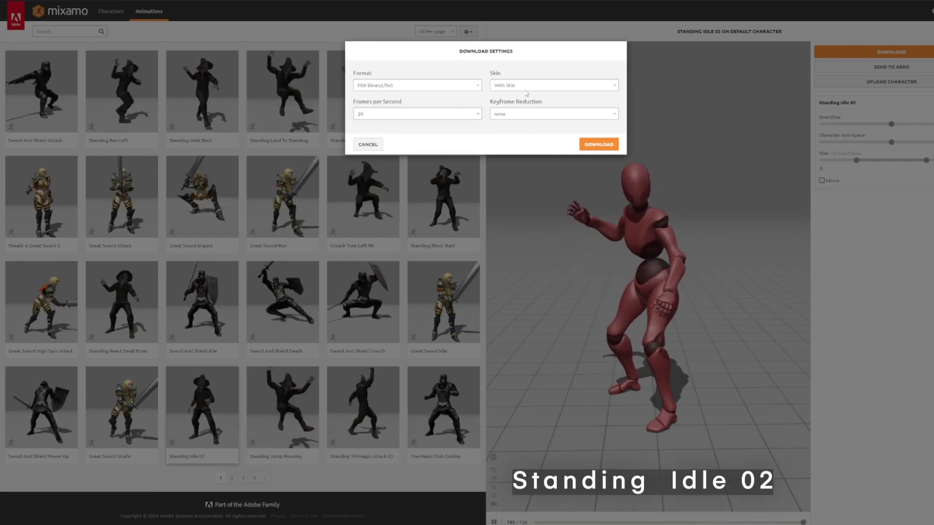
click(599, 144)
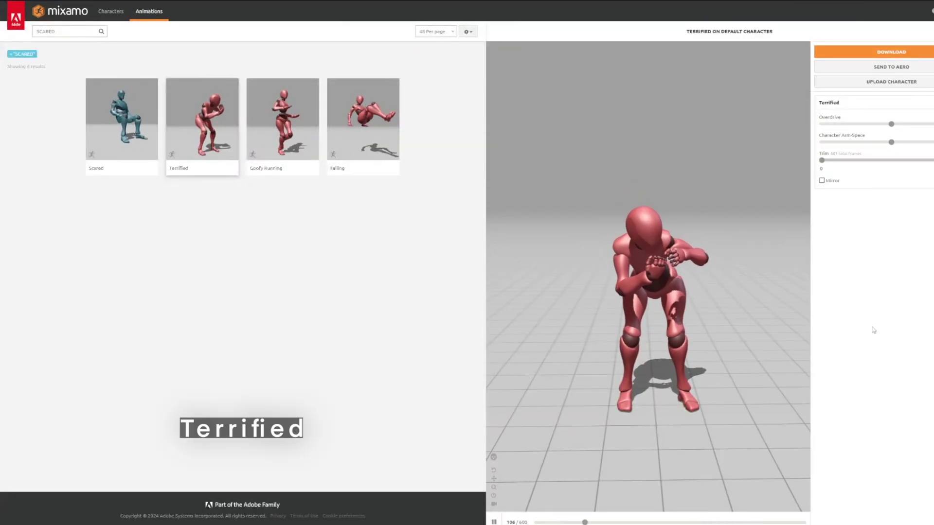
Download the Terrified animation as FBX Binary with skin and no keyframe reduction
click(891, 51)
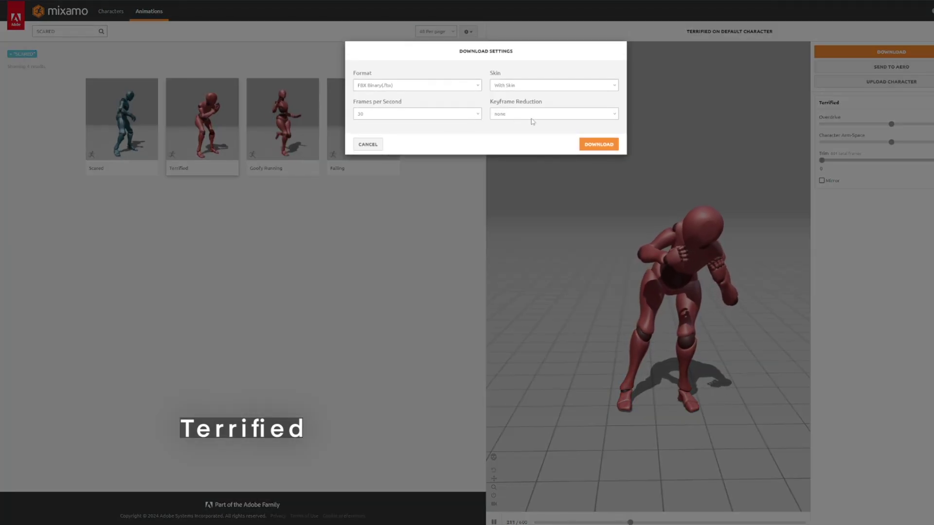
click(599, 144)
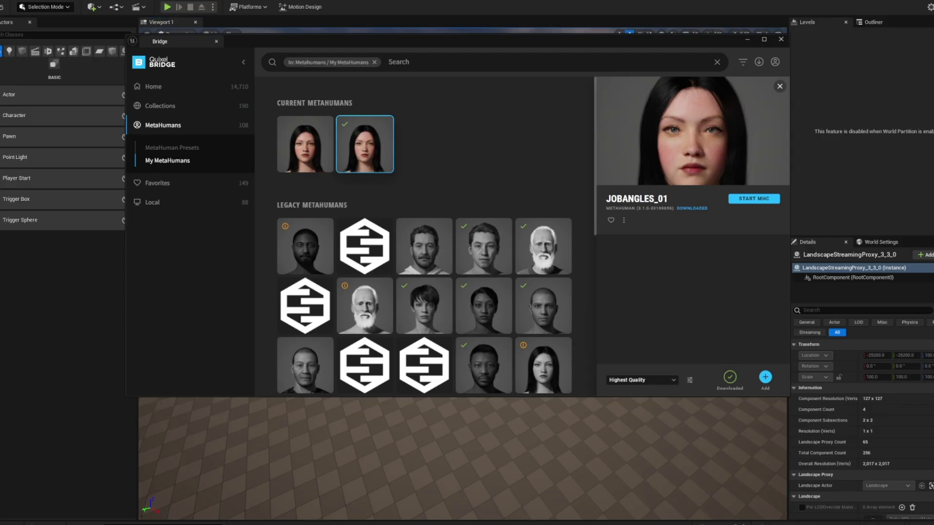
Switch back to Unreal Engine, add the downloaded Jobangles_01 MetaHuman from Bridge to the project, and open its folder under MetaHumans
click(766, 378)
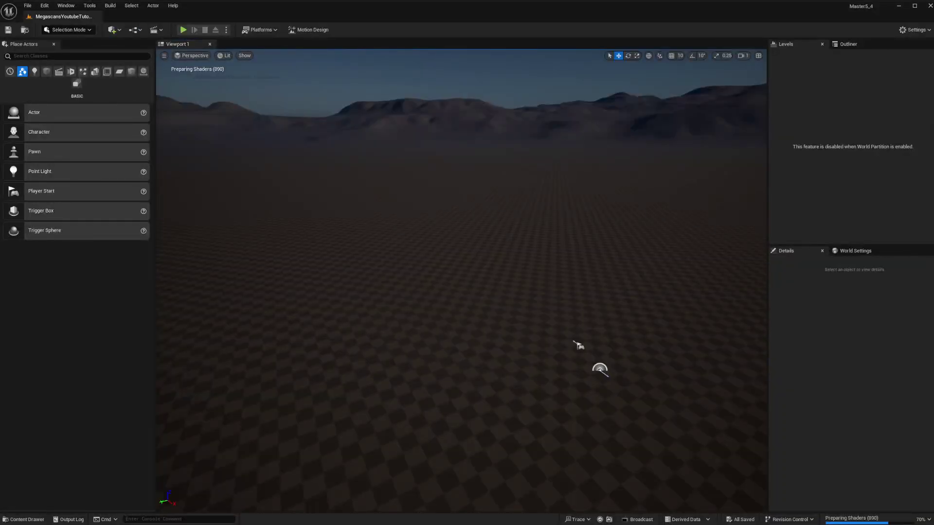
drag(933, 360, 489, 296)
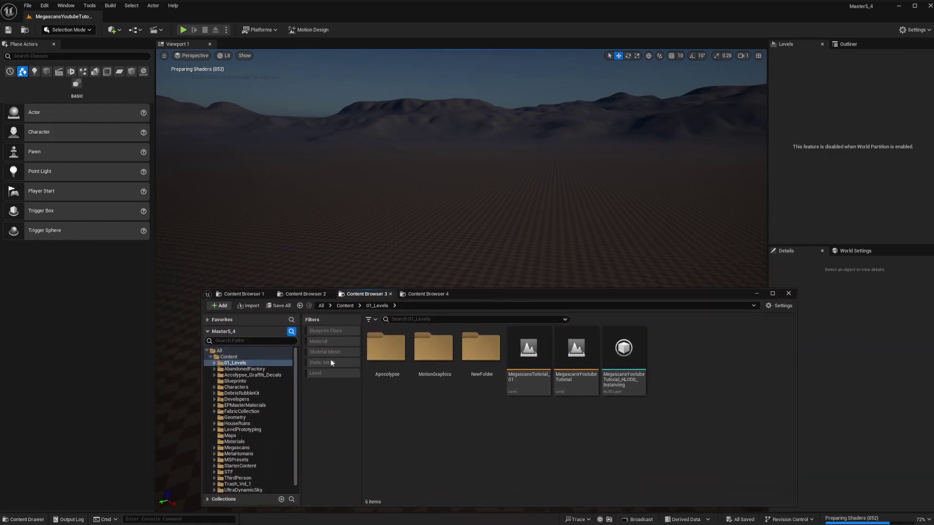
scroll(236, 448, down, 1)
click(234, 448)
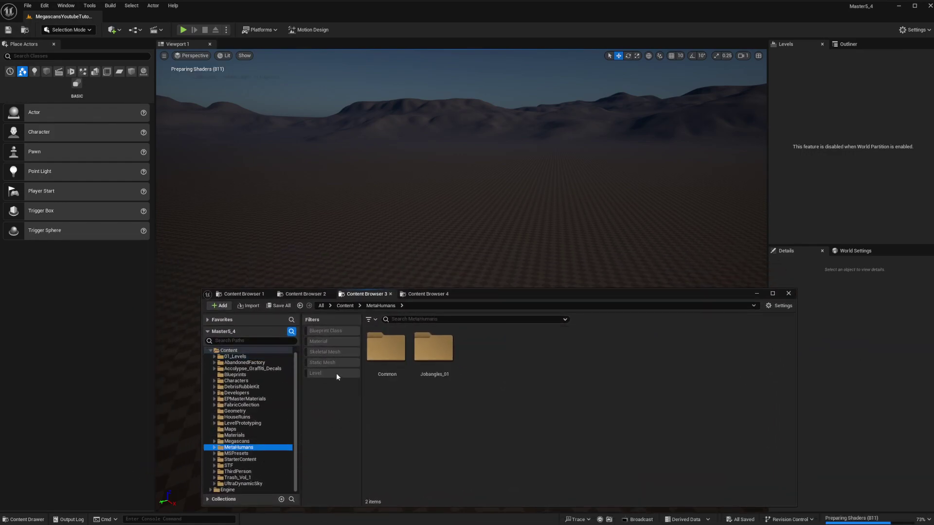
double_click(443, 361)
Place the BP_Jobangles_01 blueprint in the level and reset its location to 0, 0, 0
mouse_move(717, 348)
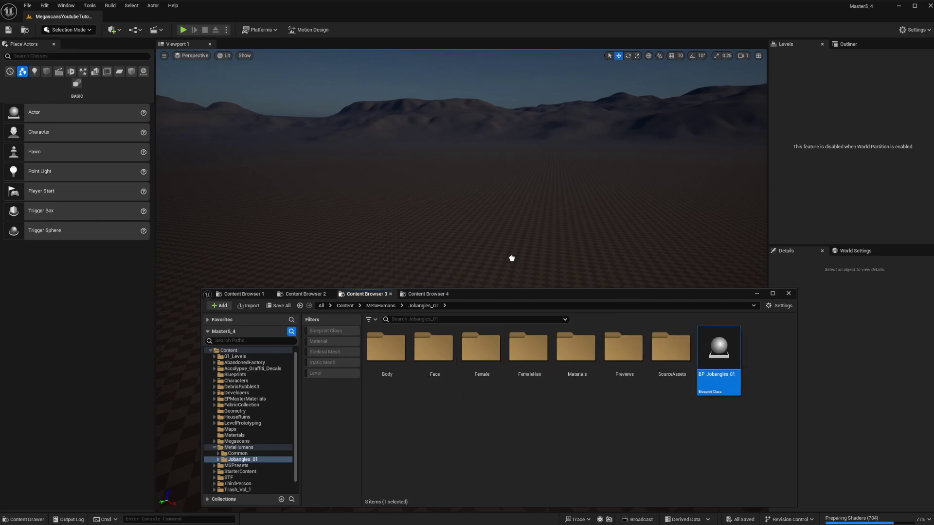
drag(511, 259, 511, 258)
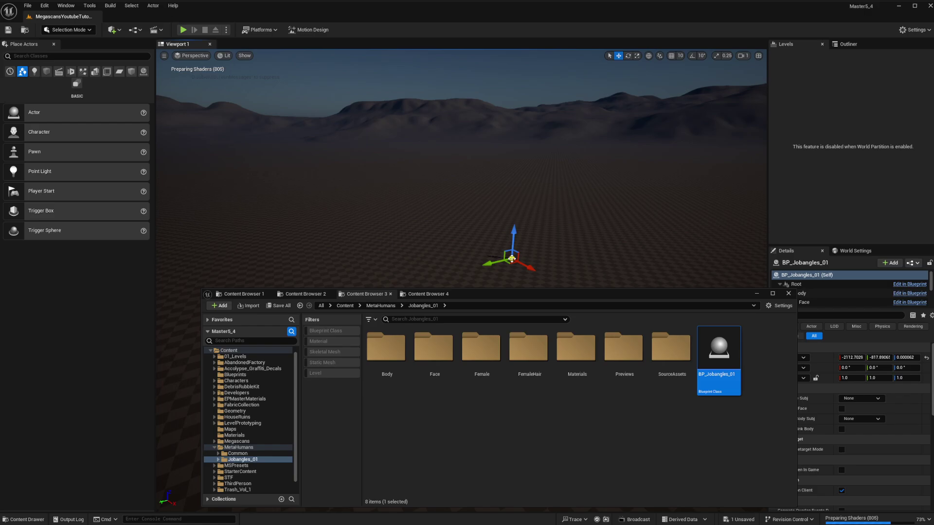
click(927, 358)
Frame the placed MetaHuman in the viewport and inspect its whole body against the sky and terrain
right_drag(582, 393, 596, 398)
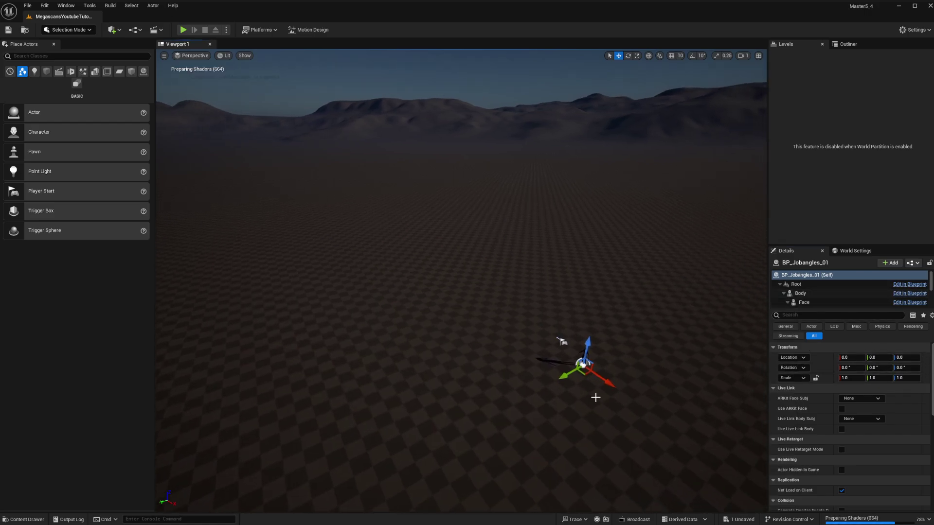
key(f)
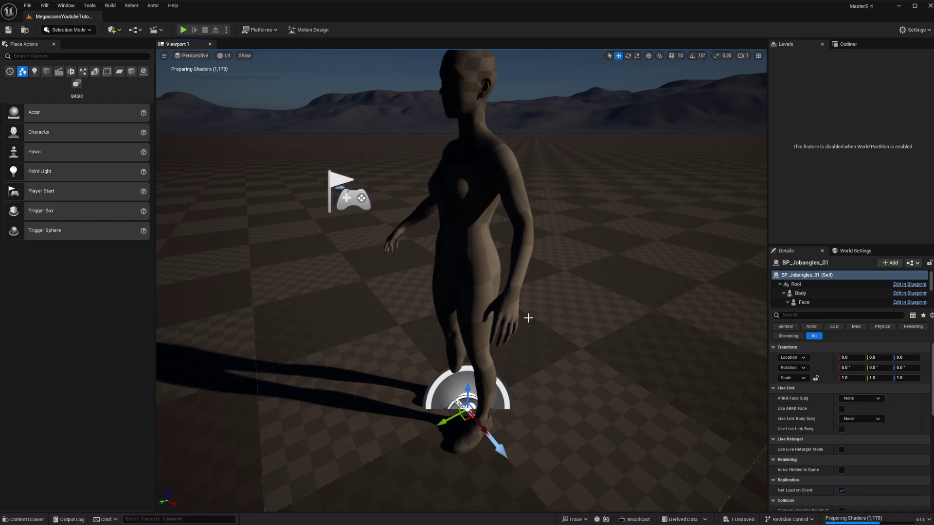
key(a)
right_drag(535, 295, 657, 224)
scroll(535, 295, down, 3)
key(s)
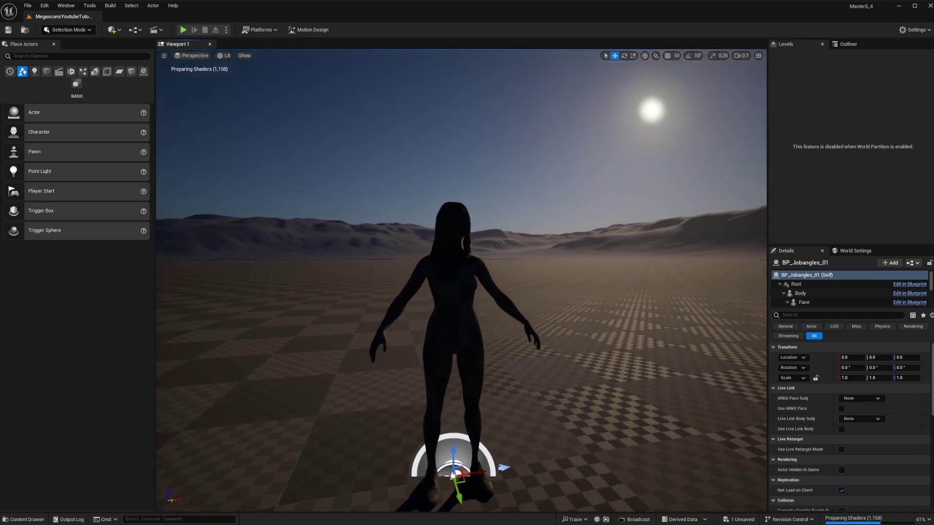
alt+drag(642, 323, 583, 205)
click(651, 249)
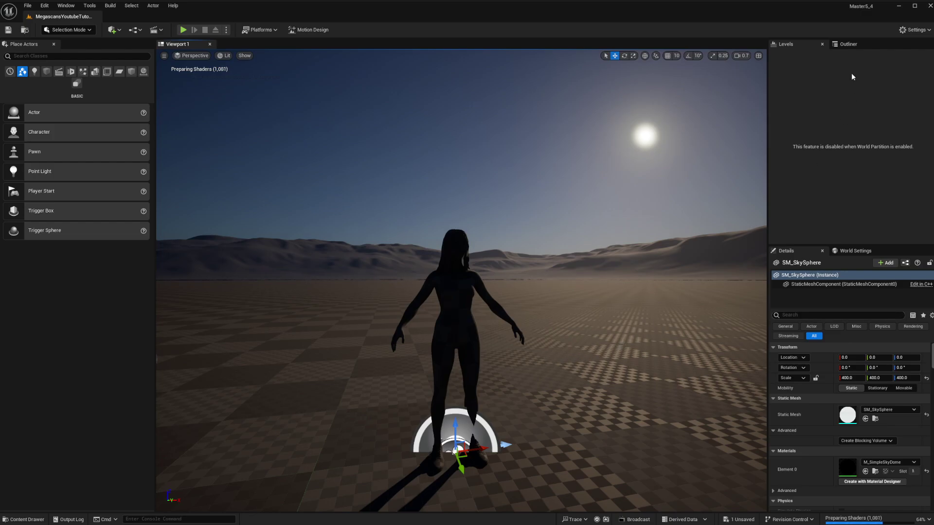
Move the DirectionalLight beside the MetaHuman and rotate it to about 53°, -17°, -76° so it lights the character's front
click(849, 44)
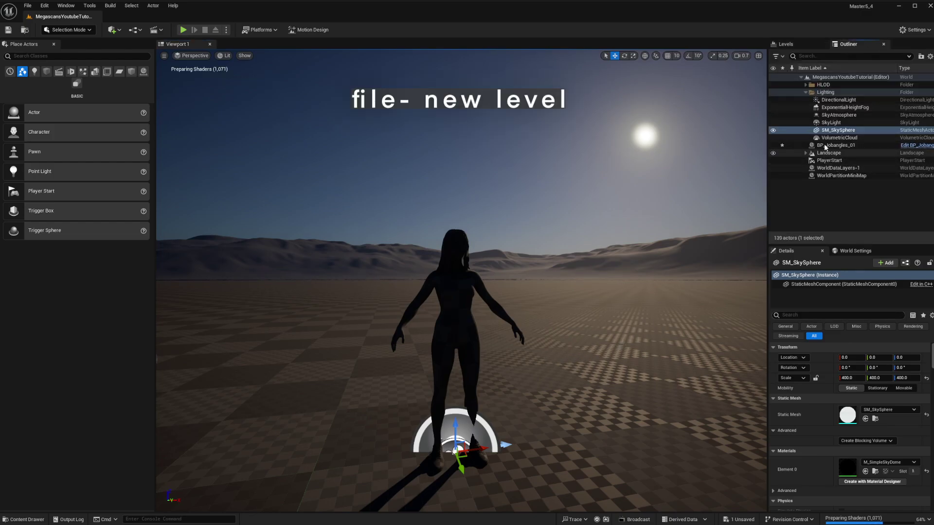
click(834, 100)
right_drag(511, 353, 501, 362)
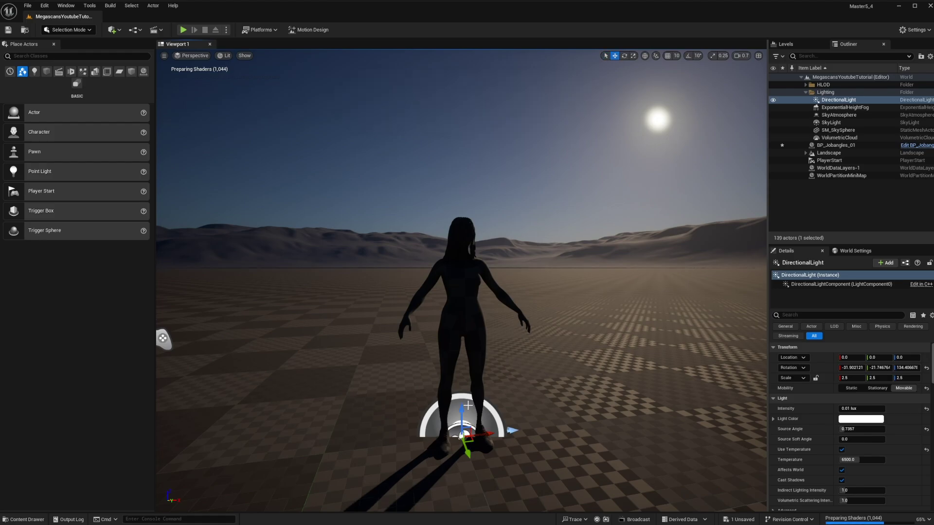
key(e)
drag(490, 362, 631, 366)
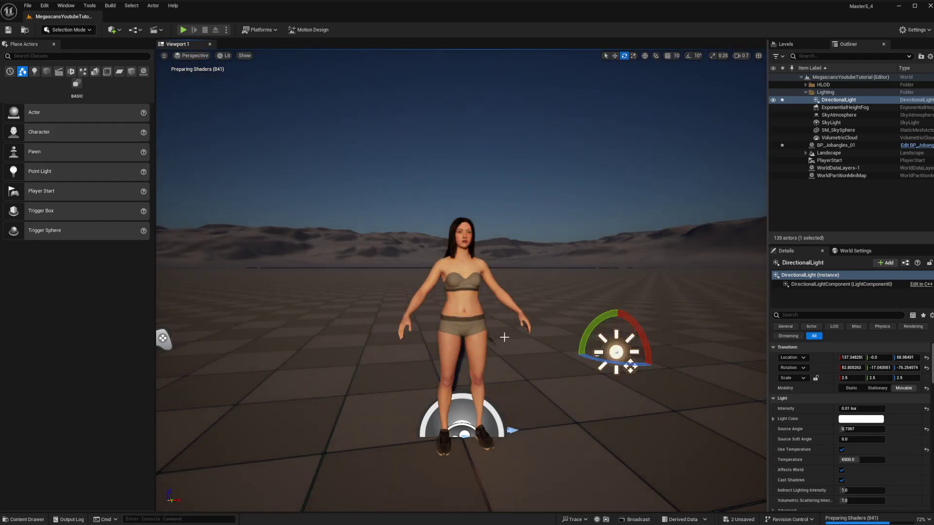
Examine the newly lit MetaHuman up close in the viewport, from the face down to the shoes
mouse_move(442, 318)
right_down()
mouse_move(440, 296)
mouse_move(436, 318)
right_up()
key(w)
scroll(440, 297, down, 1)
key(e)
key(s)
scroll(441, 320, up, 3)
scroll(441, 317, up, 1)
key(w)
key(s)
scroll(436, 319, down, 2)
key(w)
Create a folder named MotionCapture_Files in the project's Content folder and open it
key(ctrl+space)
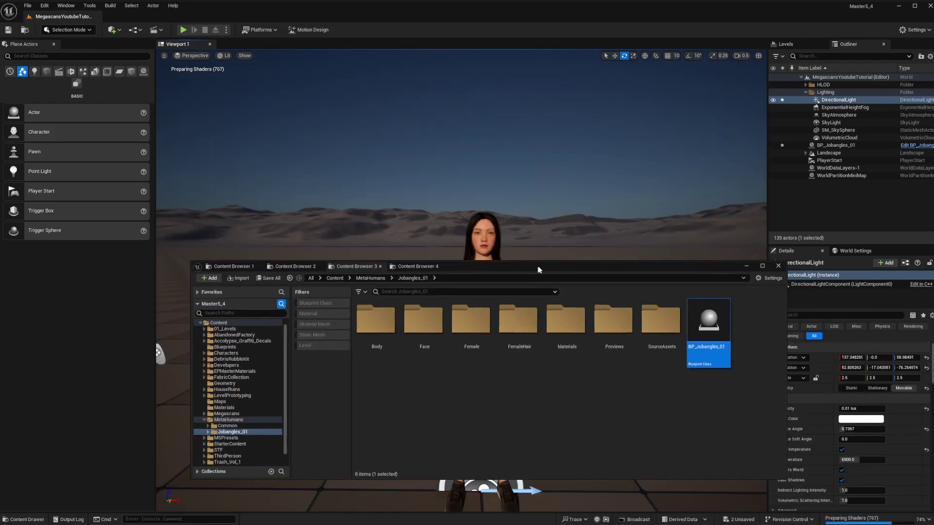
scroll(231, 366, up, 1)
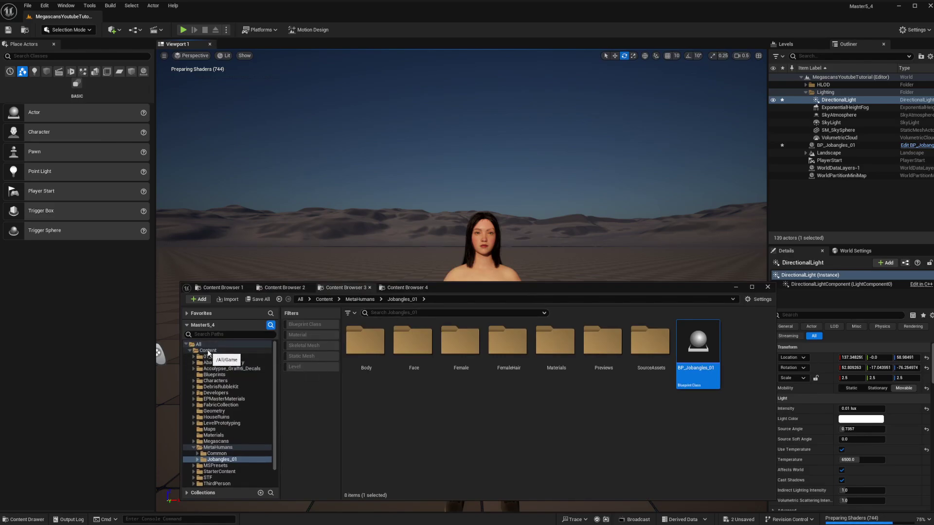
click(208, 351)
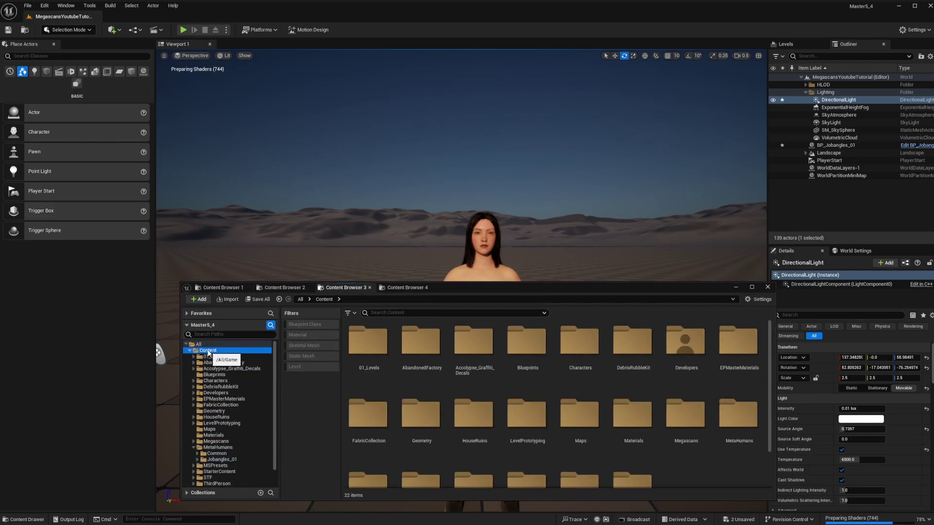
right_click(701, 469)
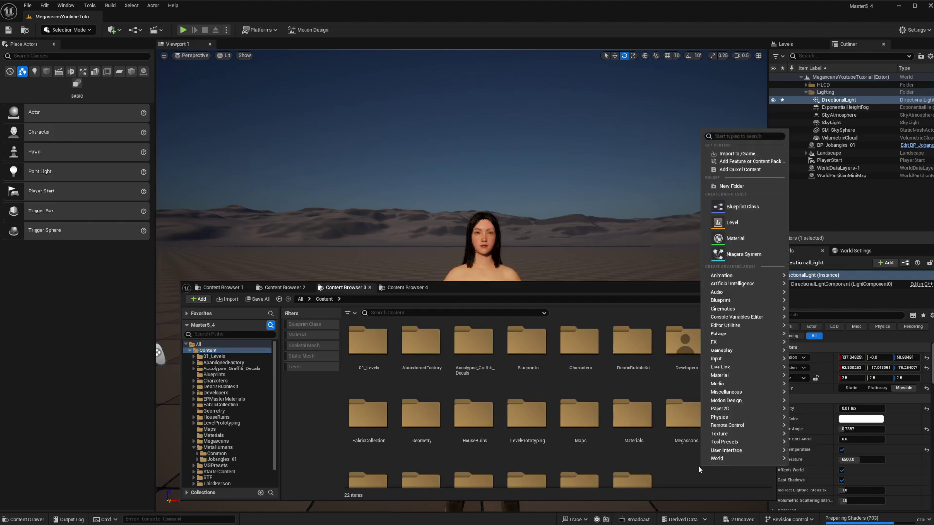
click(737, 189)
scroll(577, 381, down, 2)
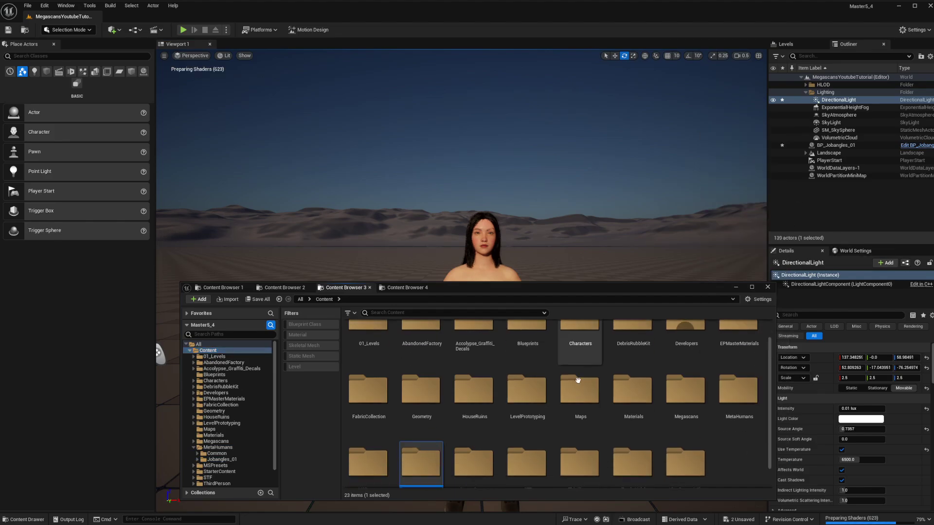
key(ctrl+v)
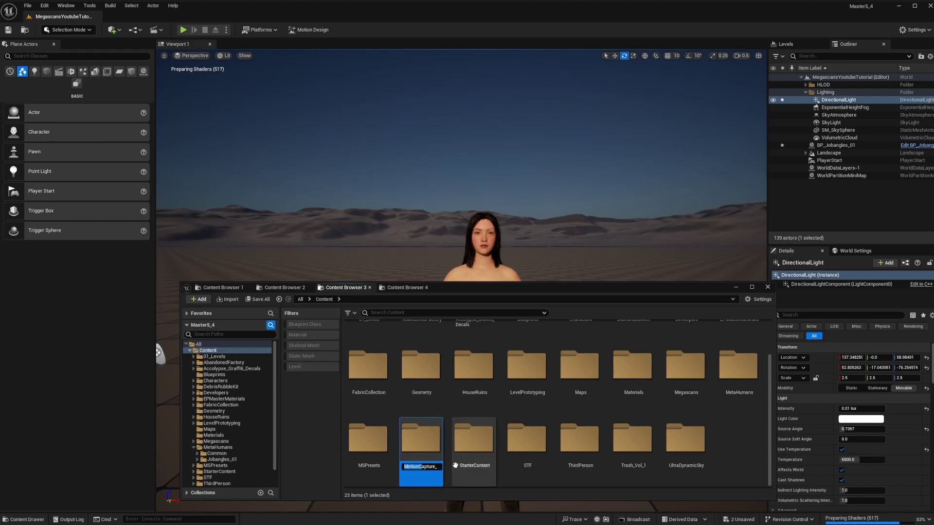
key(Return)
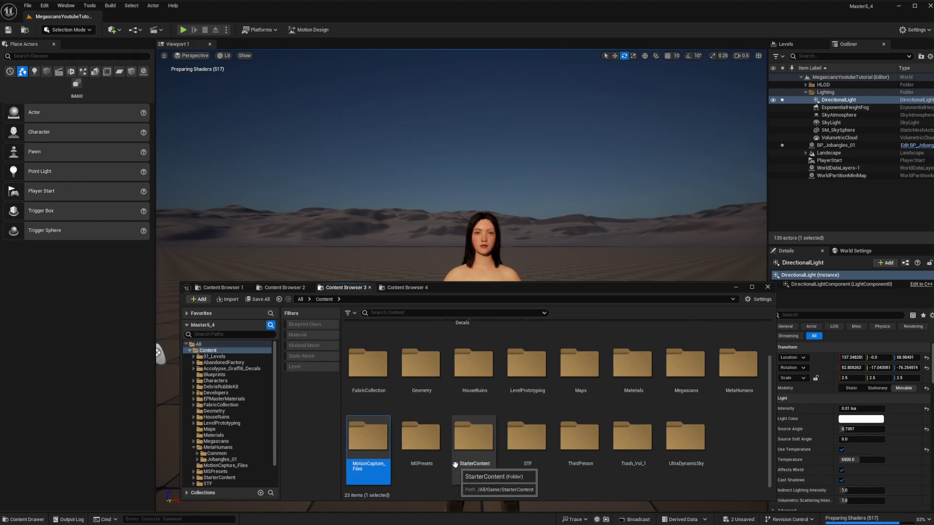
double_click(358, 448)
Import Terrified.fbx and Standing Idle 02.fbx from Downloads into MotionCapture_Files as skeletal meshes with Import Animations enabled
key(alt+Tab)
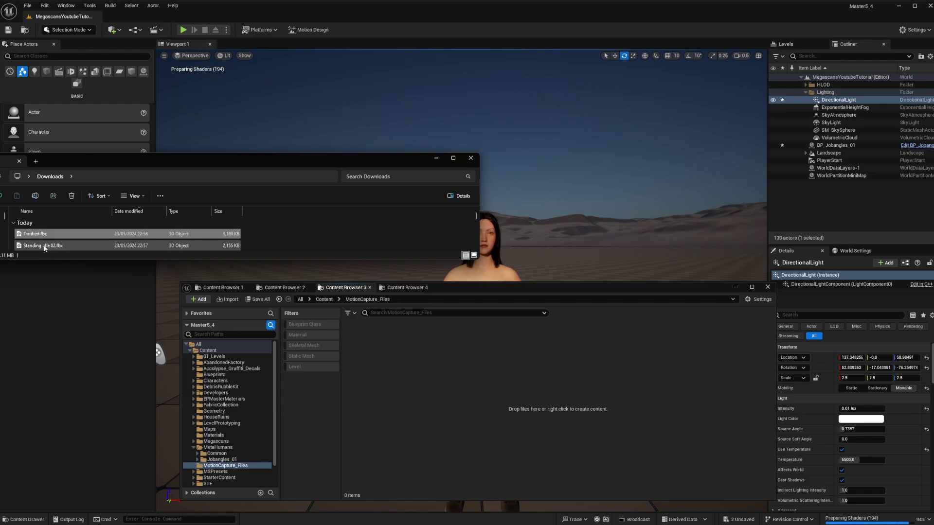
shift+click(43, 246)
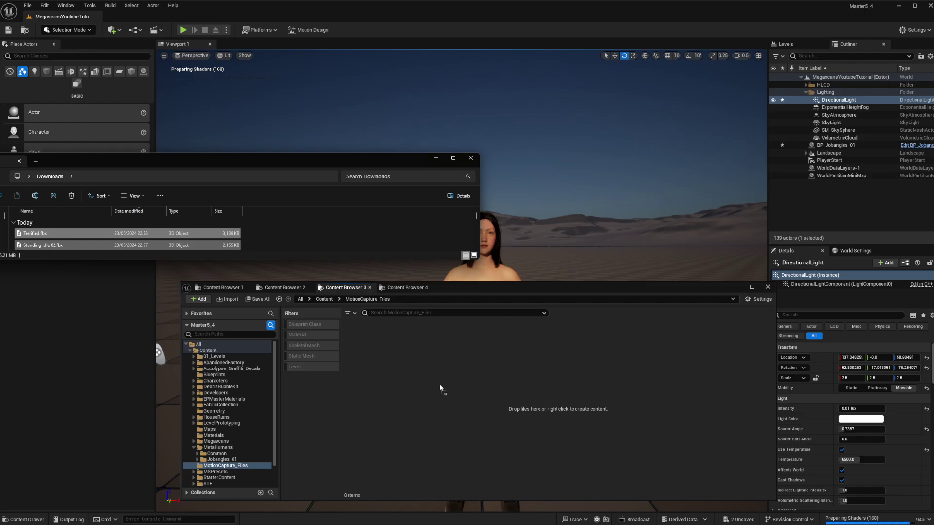
drag(440, 389, 441, 371)
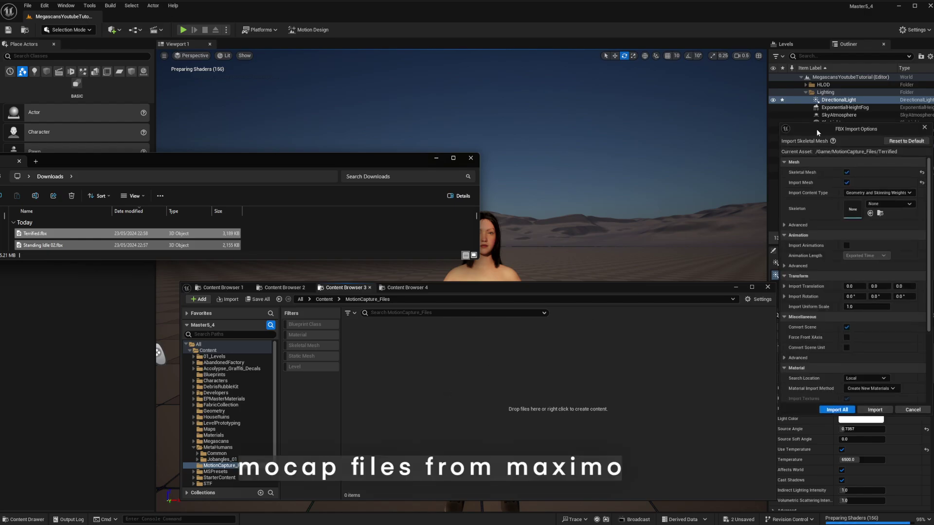
drag(818, 132, 510, 107)
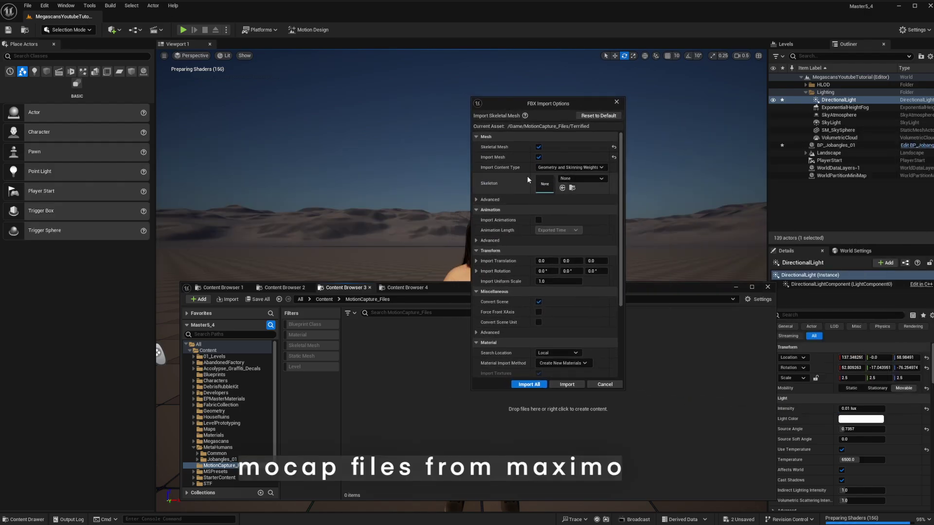
click(539, 220)
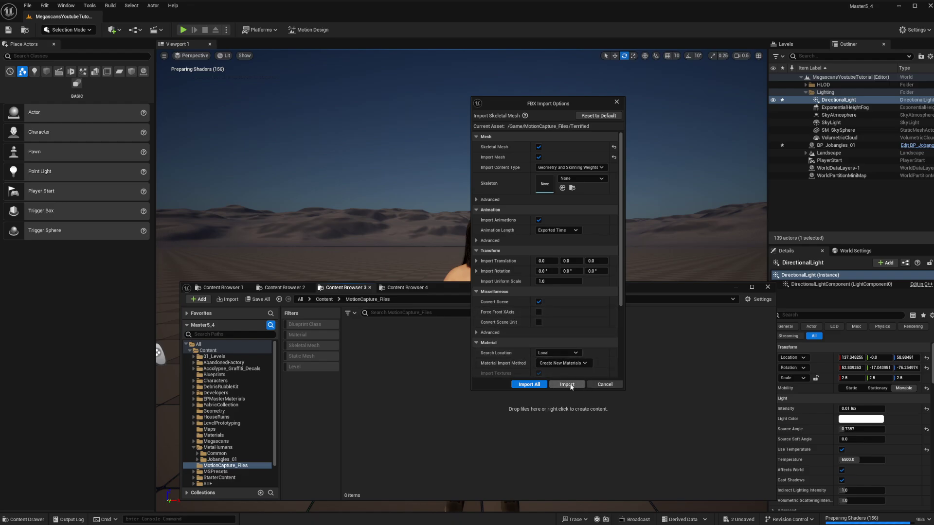
click(528, 384)
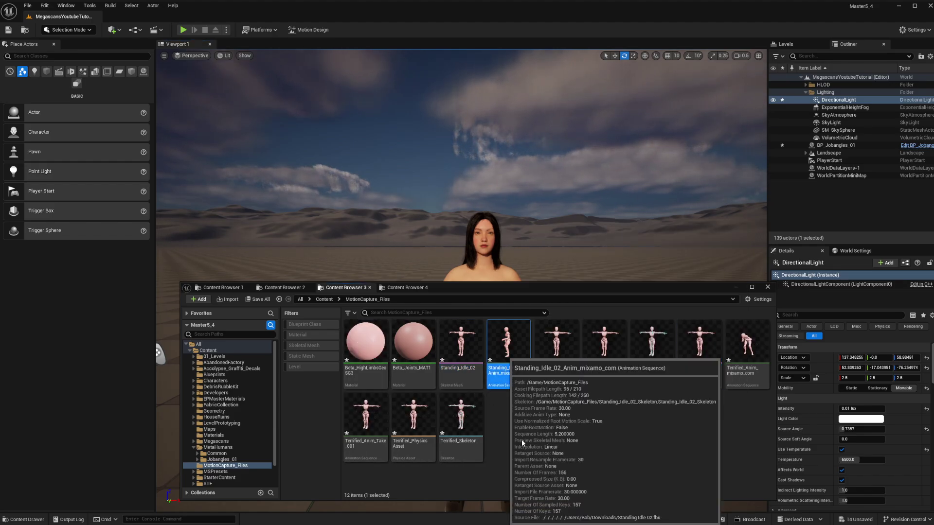
Preview the imported Standing_Idle_02_Anim_mixamo_com sequence in the animation editor and close it
double_click(506, 348)
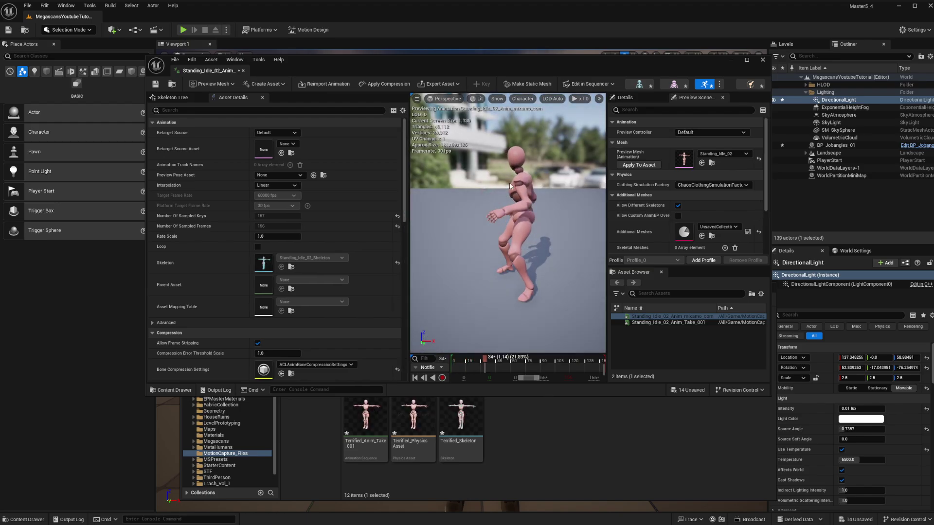
click(762, 59)
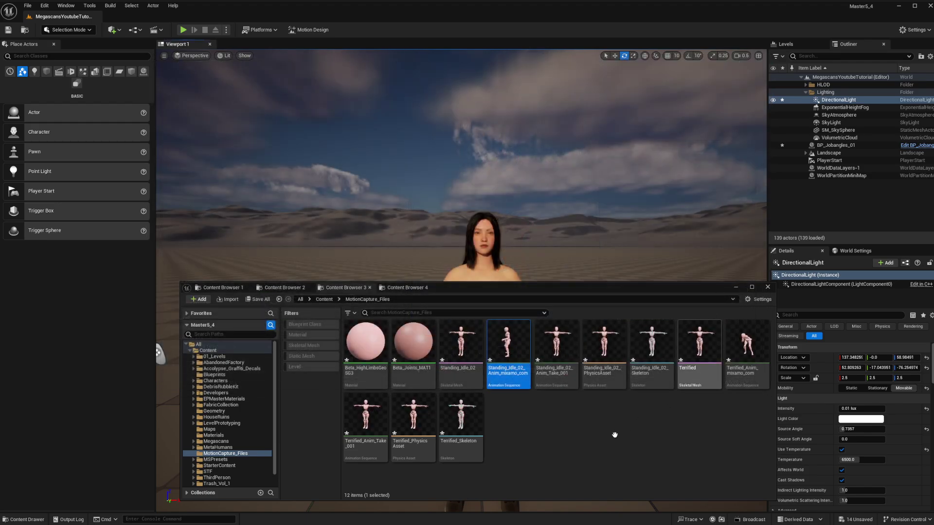
click(593, 449)
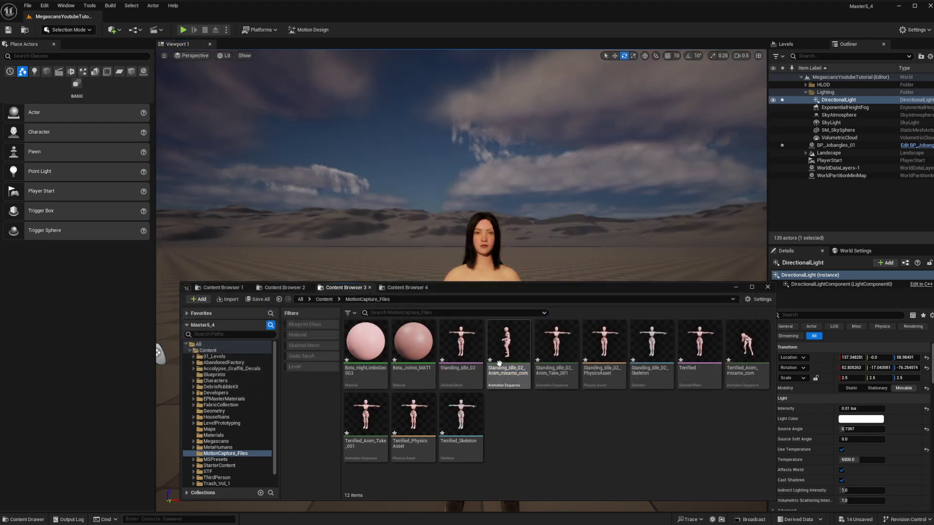
Start retargeting the Standing_Idle_02 and Terrified mixamo_com sequences, using f_tal_nrw_body as the target skeletal mesh
mouse_move(499, 345)
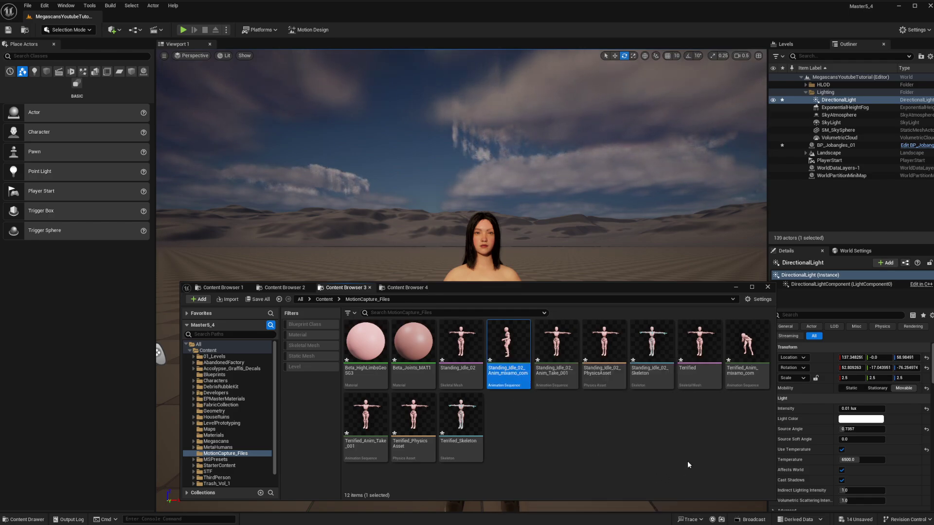
ctrl+click(749, 364)
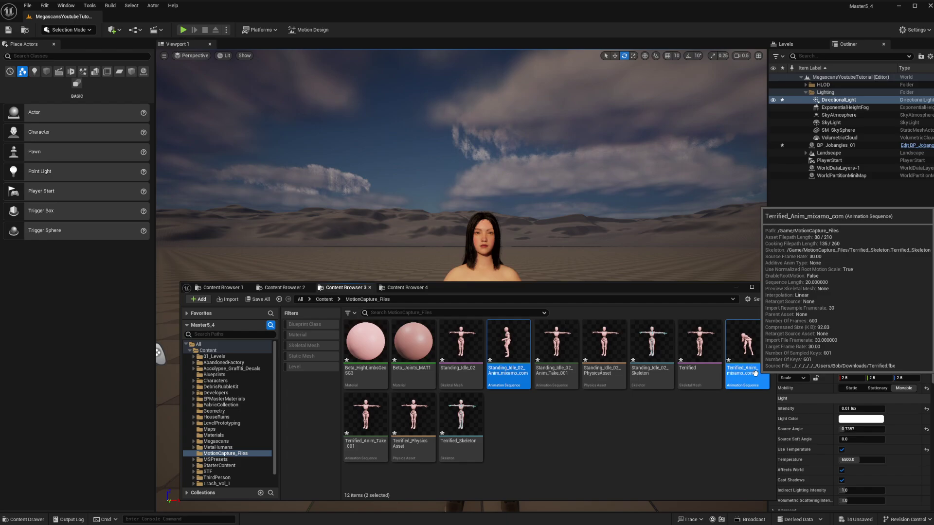
right_click(506, 340)
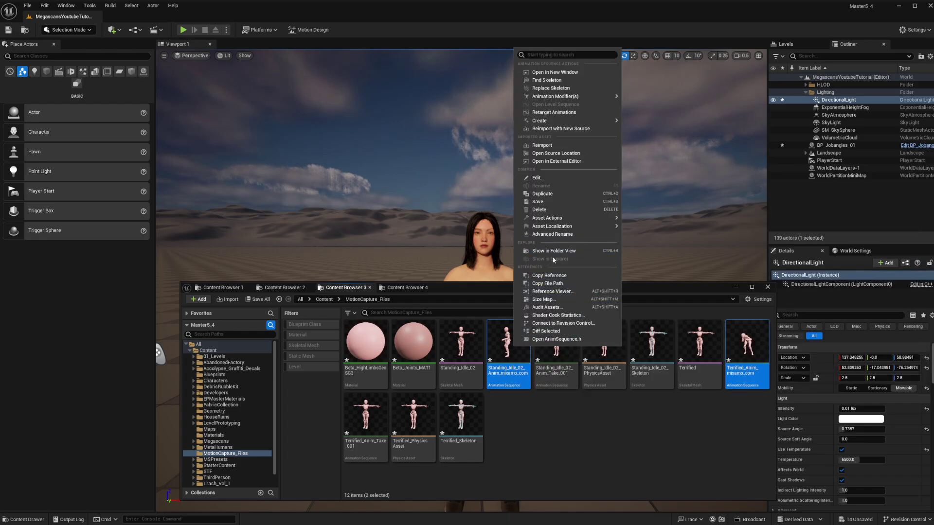
click(572, 113)
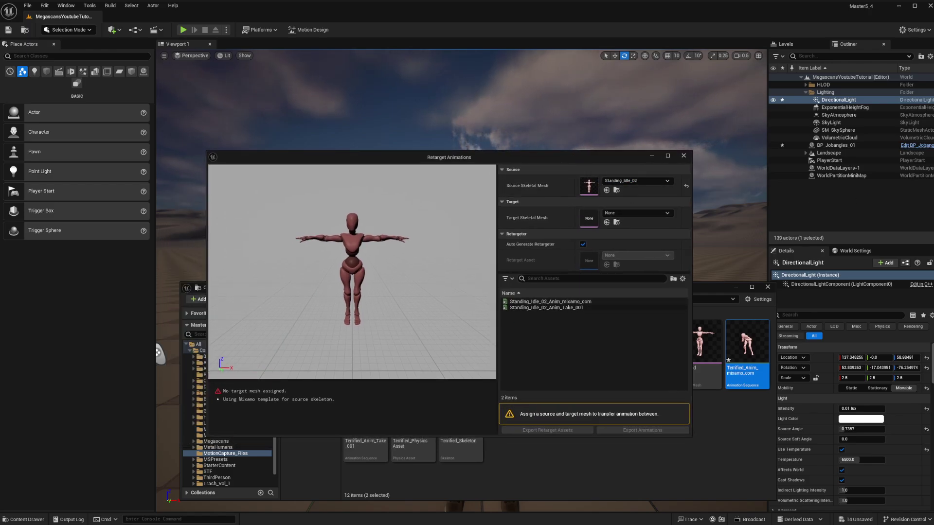
click(636, 213)
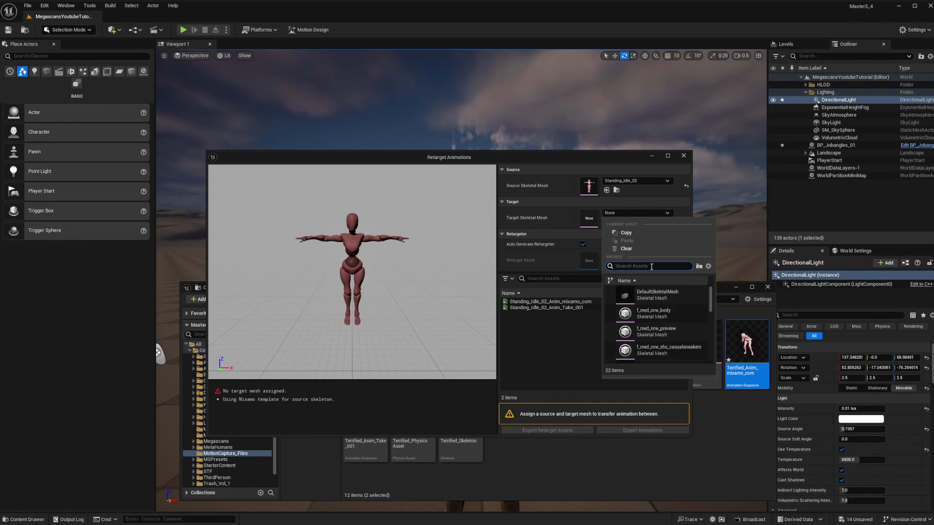
scroll(687, 346, down, 3)
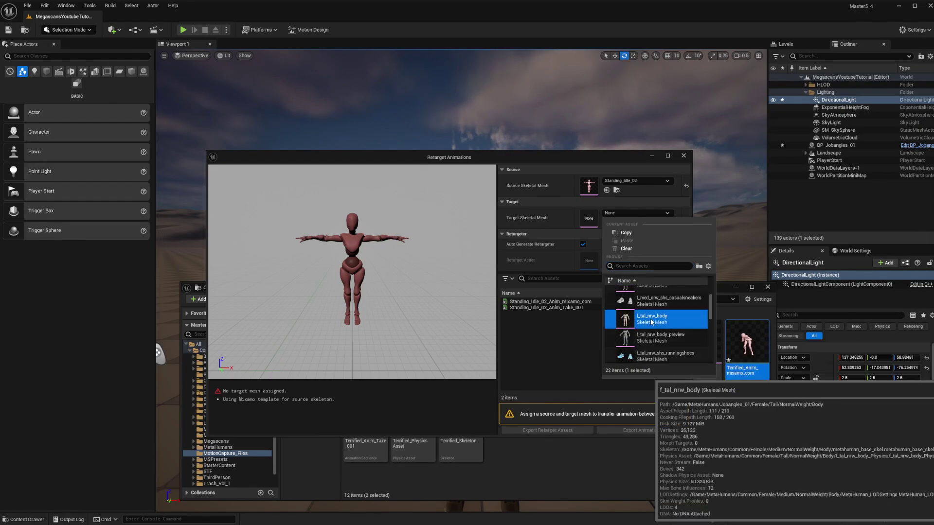
click(740, 346)
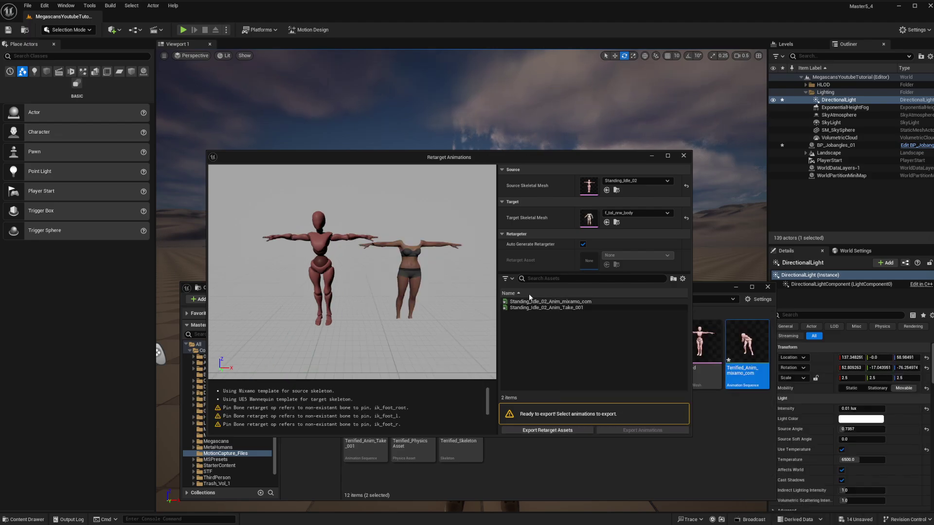
Preview the two Standing_Idle_02 animations on the source and target meshes and examine the retargeted motion
click(546, 302)
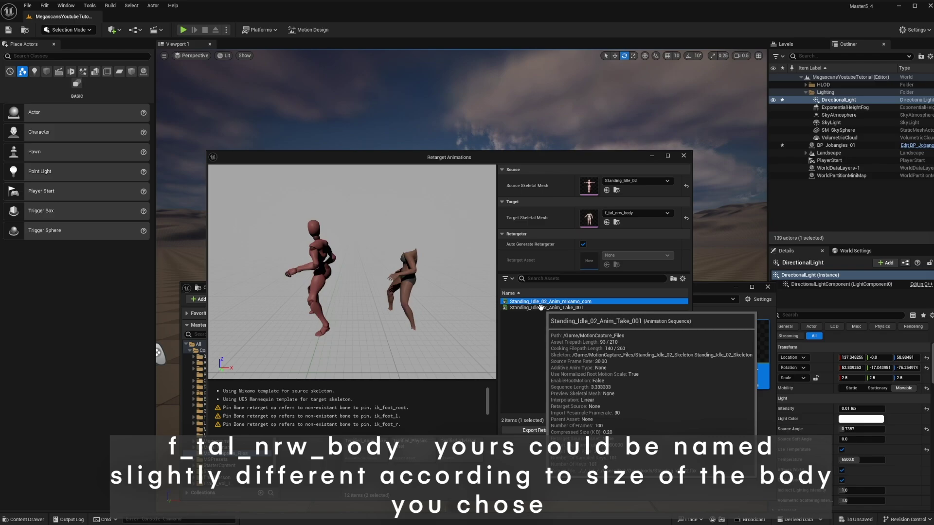
click(538, 308)
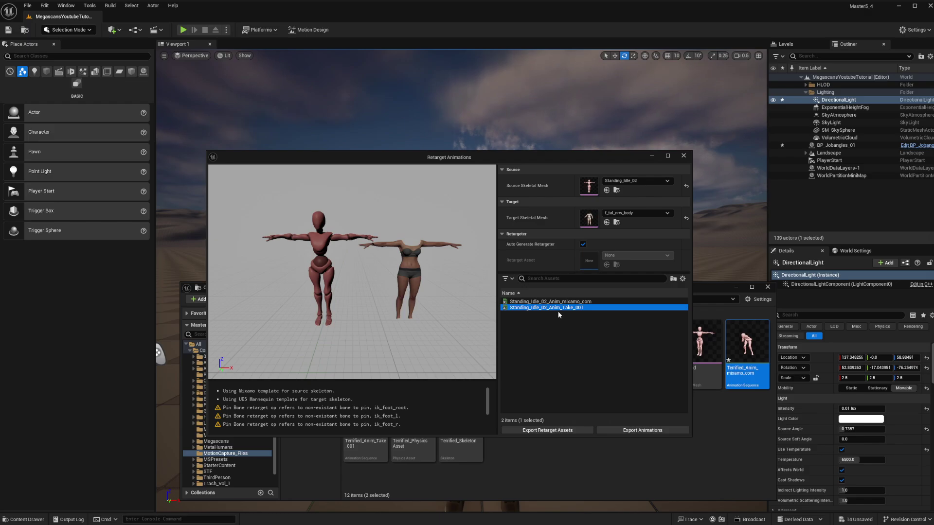
click(560, 302)
scroll(414, 278, up, 5)
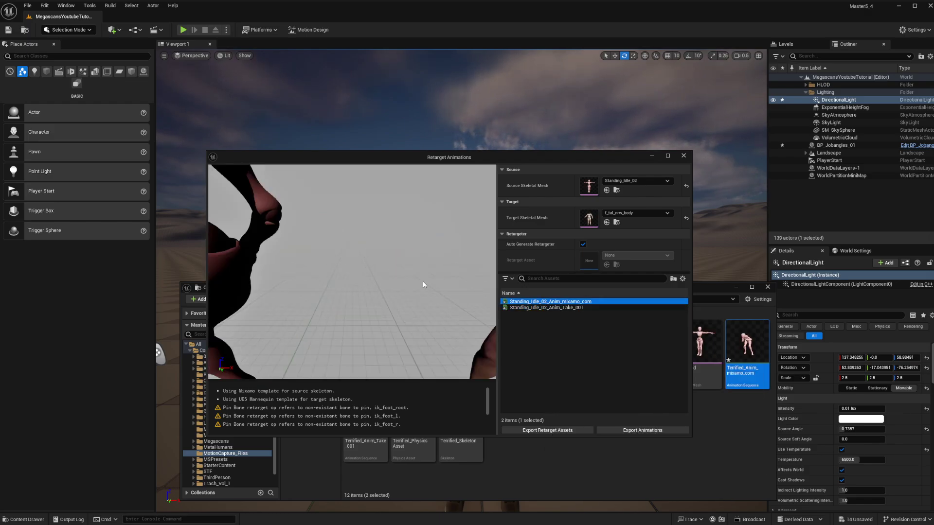
scroll(426, 283, down, 2)
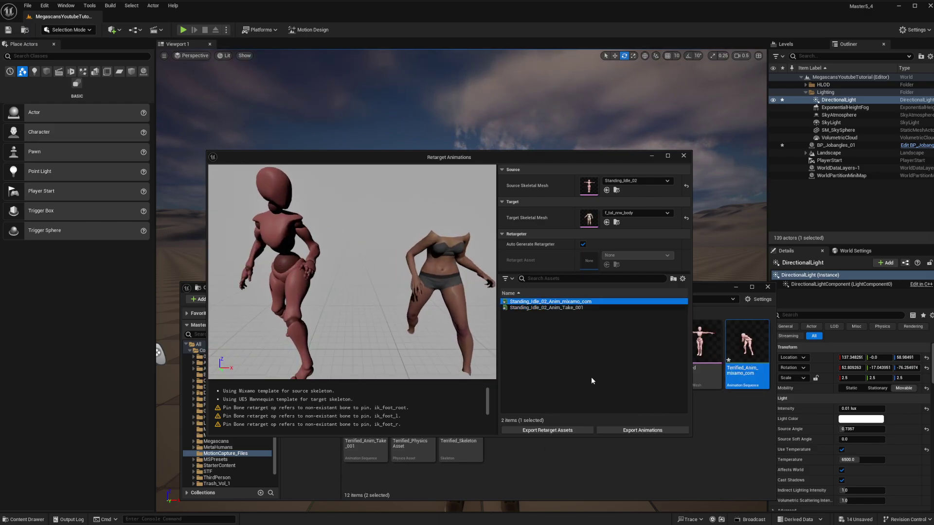
Export retargeted versions of Standing_Idle_02_Anim_mixamo_com and Standing_Idle_02_Anim_Take_001 to the Content folder, including referenced assets
shift+click(562, 310)
click(643, 430)
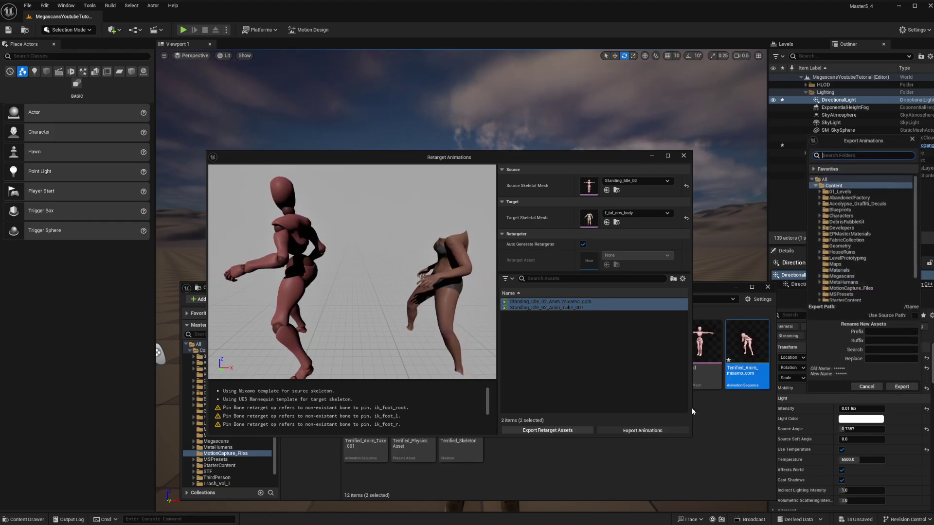
drag(837, 144, 667, 153)
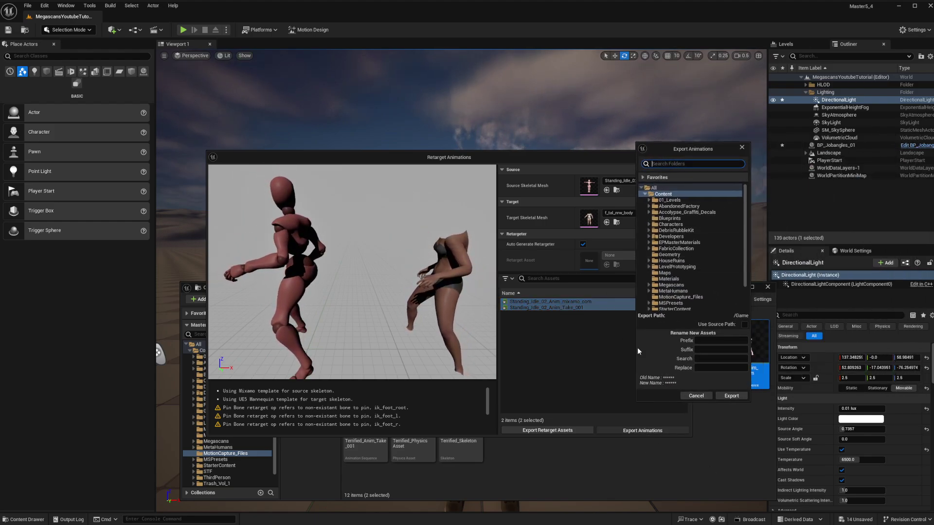
click(731, 396)
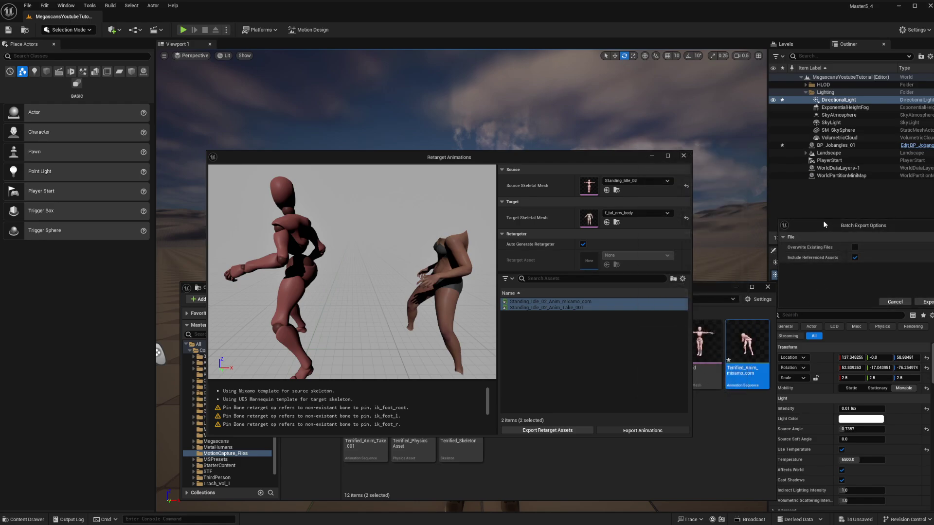
drag(824, 221, 589, 227)
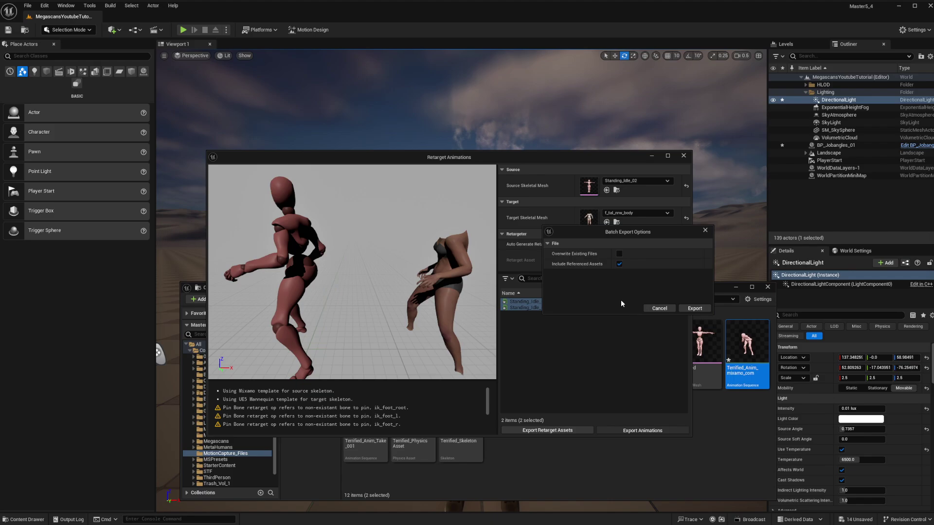
click(695, 308)
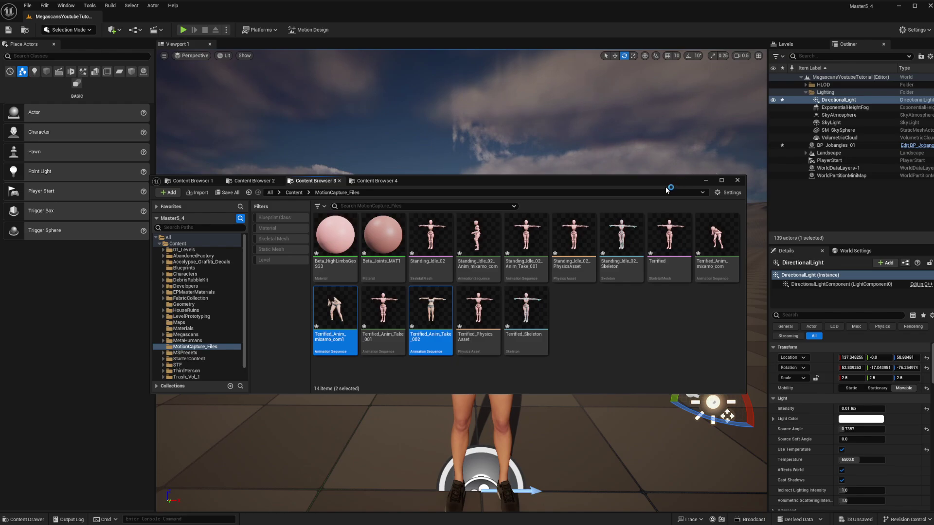
Place a Cine Camera Actor in the level near the MetaHuman
drag(660, 181, 686, 320)
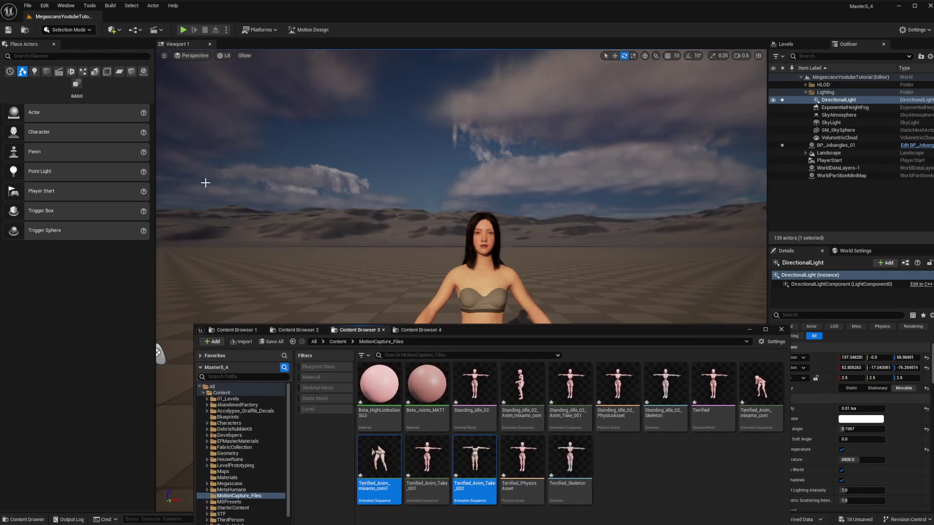
click(58, 72)
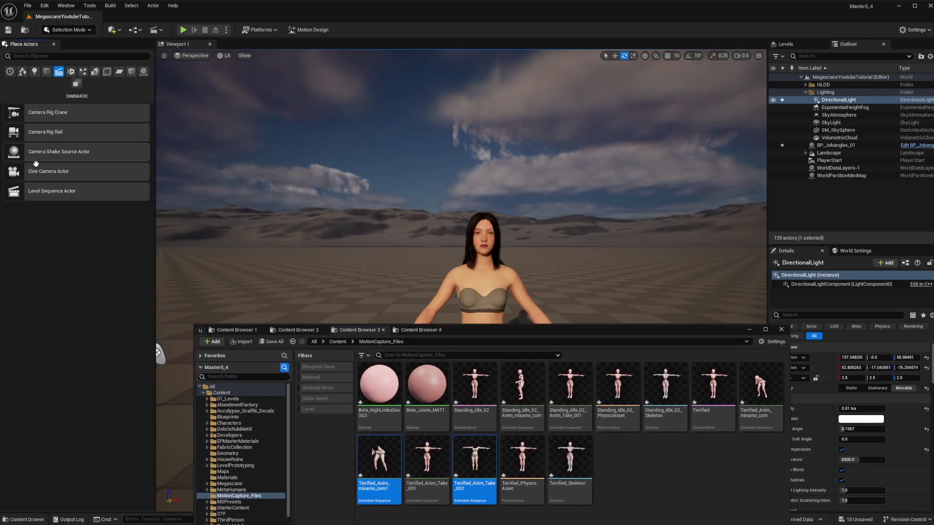
drag(13, 171, 552, 315)
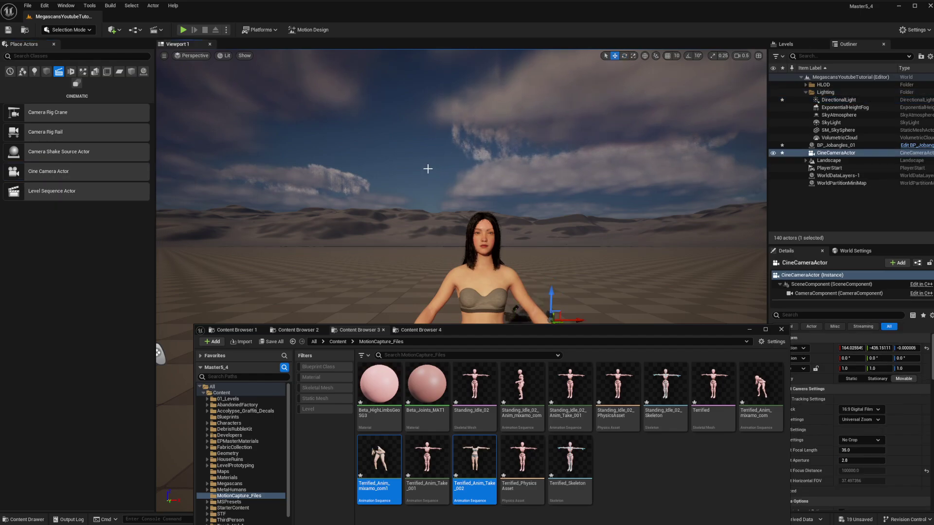
Pilot the CineCameraActor to frame the MetaHuman centrally from head to thighs, and stop piloting it
click(204, 60)
mouse_move(215, 150)
click(302, 158)
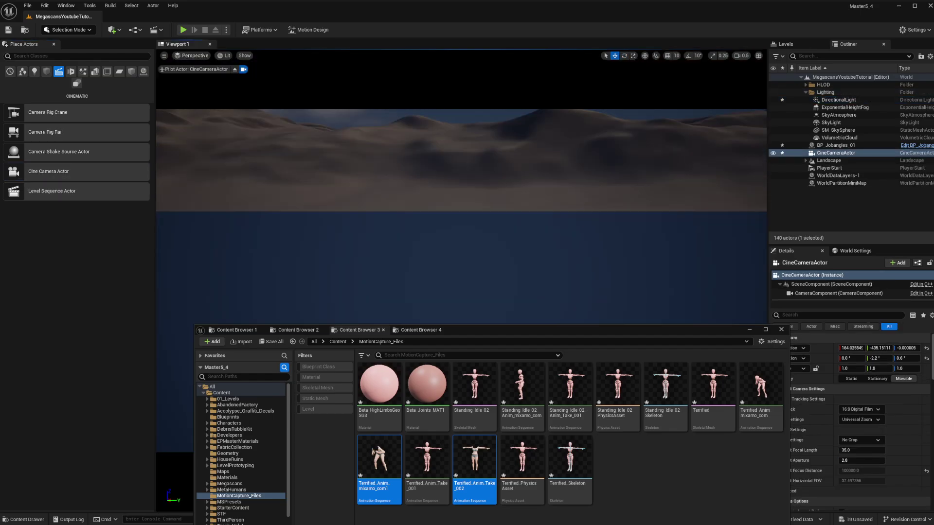
key(s)
right_drag(461, 214, 297, 210)
key(d)
scroll(461, 214, up, 3)
key(w)
key(d)
key(s)
key(w)
key(d)
key(a)
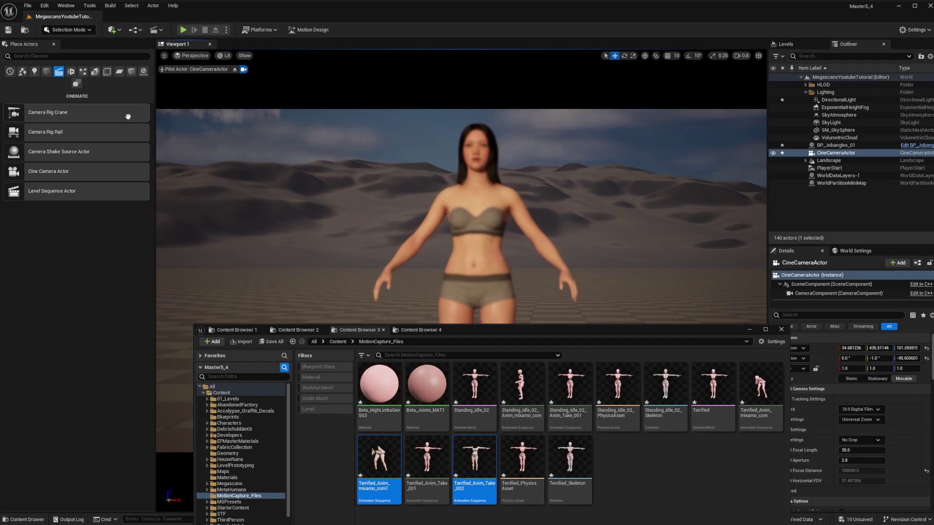
click(235, 69)
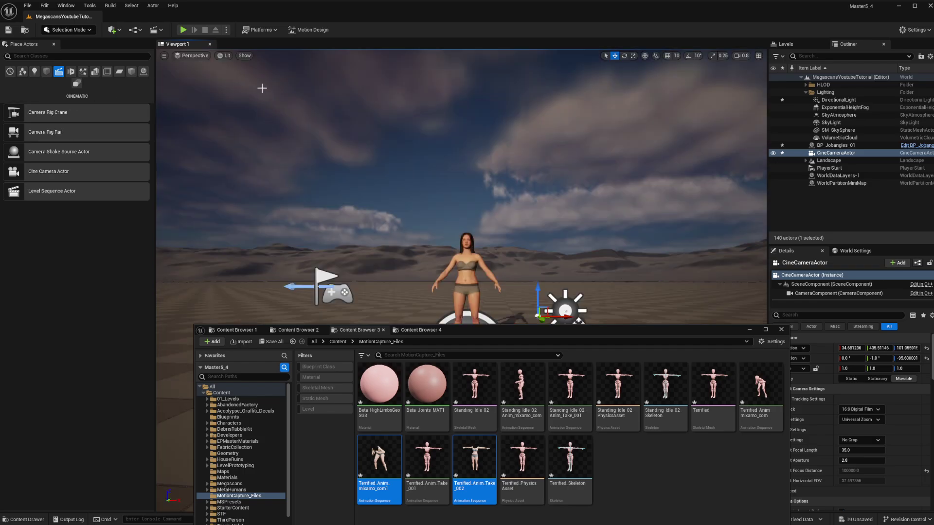
Rename NewFolder inside the 01_Levels folder as MegascansYoutubeTutorial
right_drag(282, 179, 284, 214)
key(s)
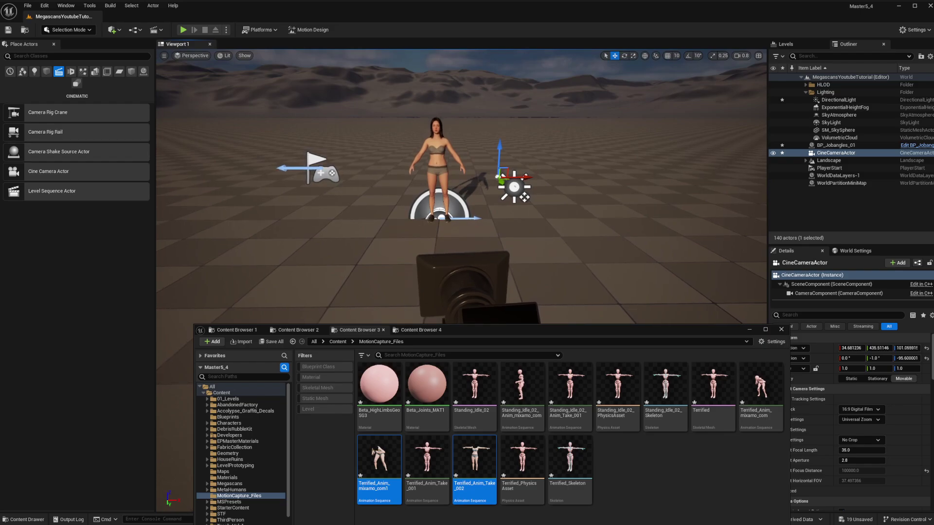
drag(25, 183, 66, 205)
click(339, 342)
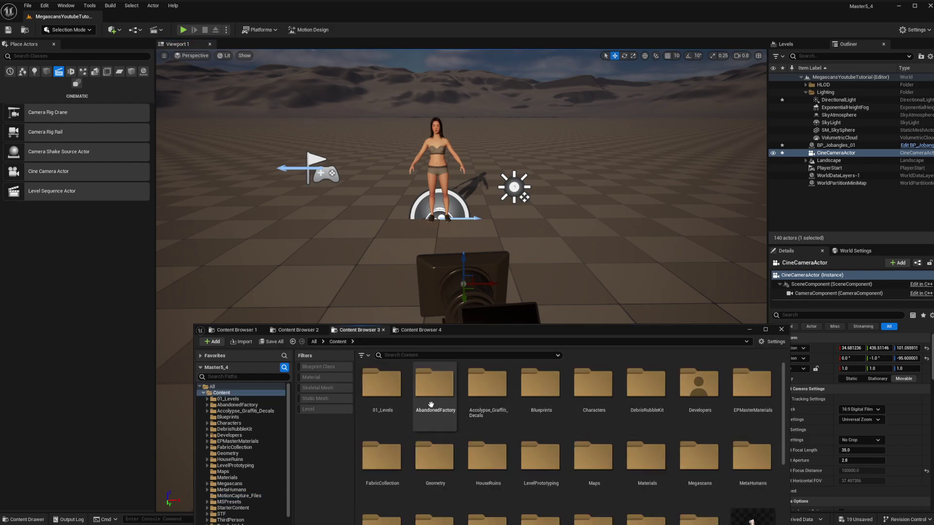
double_click(382, 386)
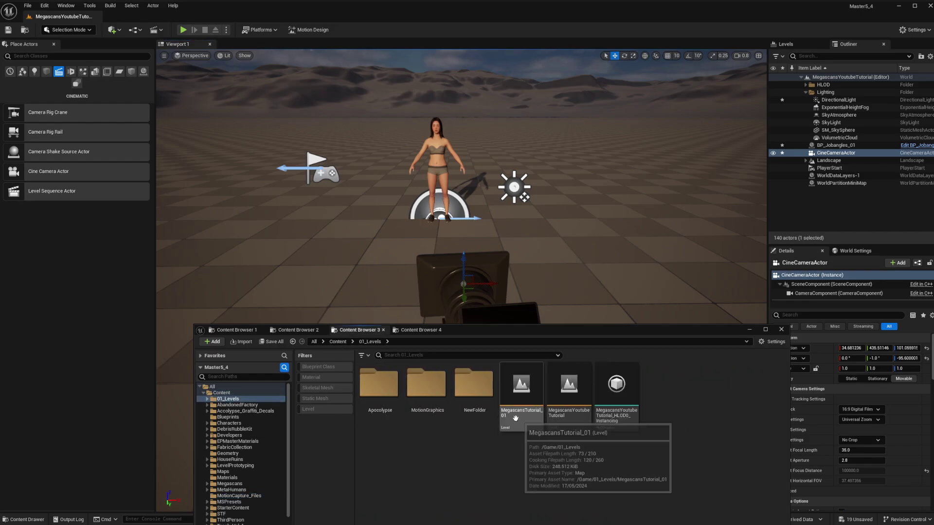
double_click(475, 394)
click(378, 342)
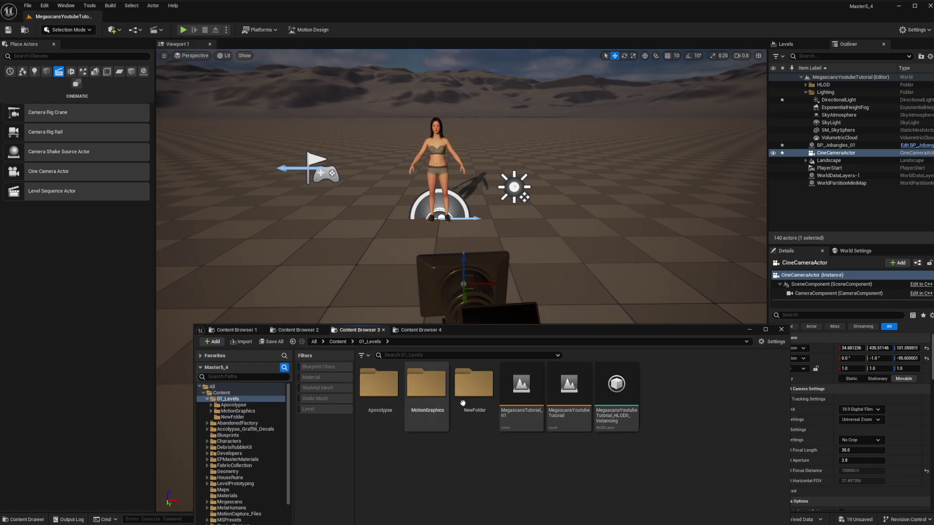
click(474, 410)
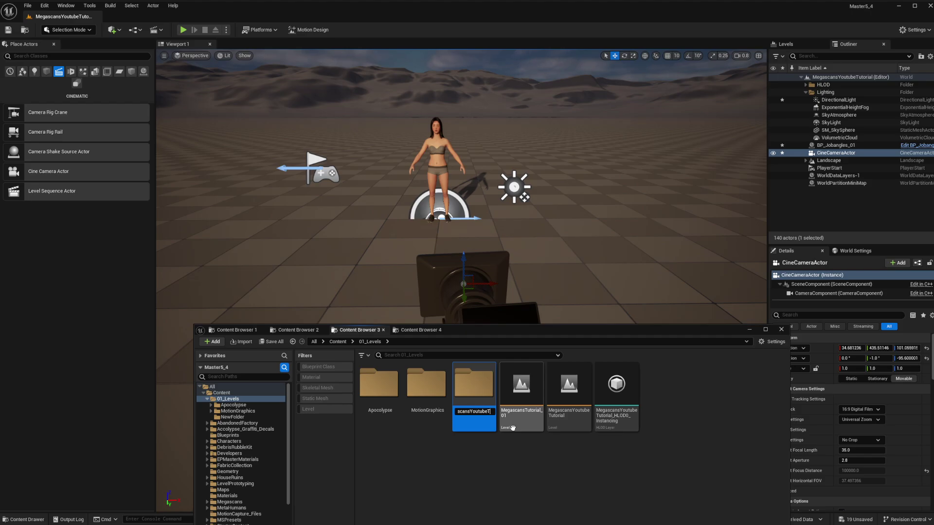
key(Return)
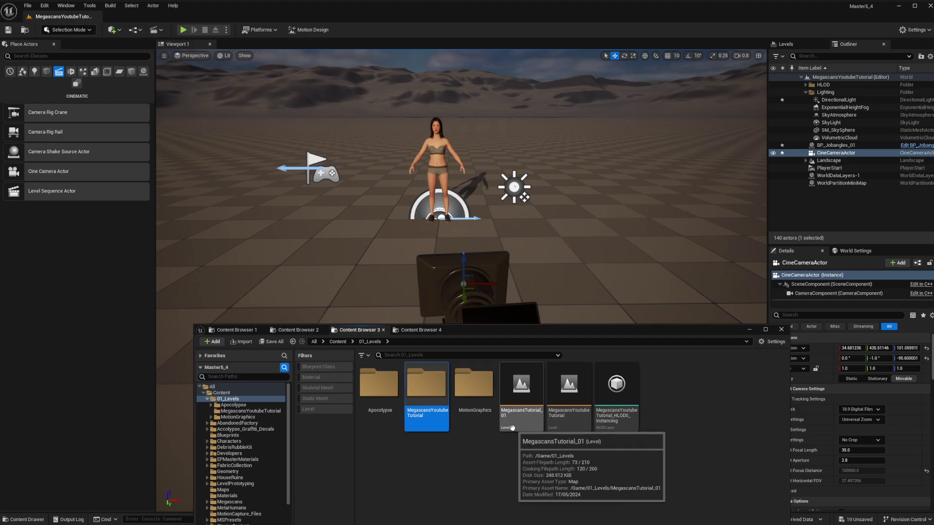
Create a Level Sequence named BoJangles_01_SQ in the MegascansYoutubeTutorial folder
double_click(427, 393)
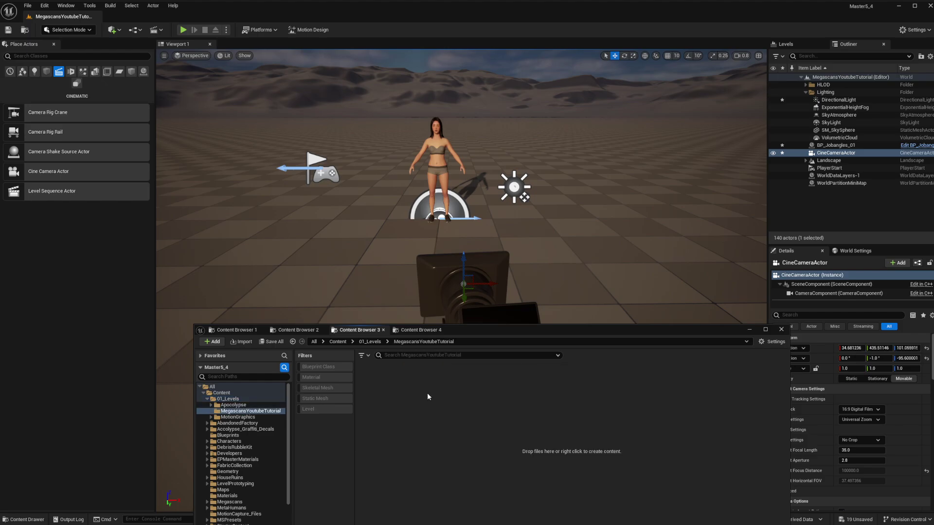
right_click(425, 390)
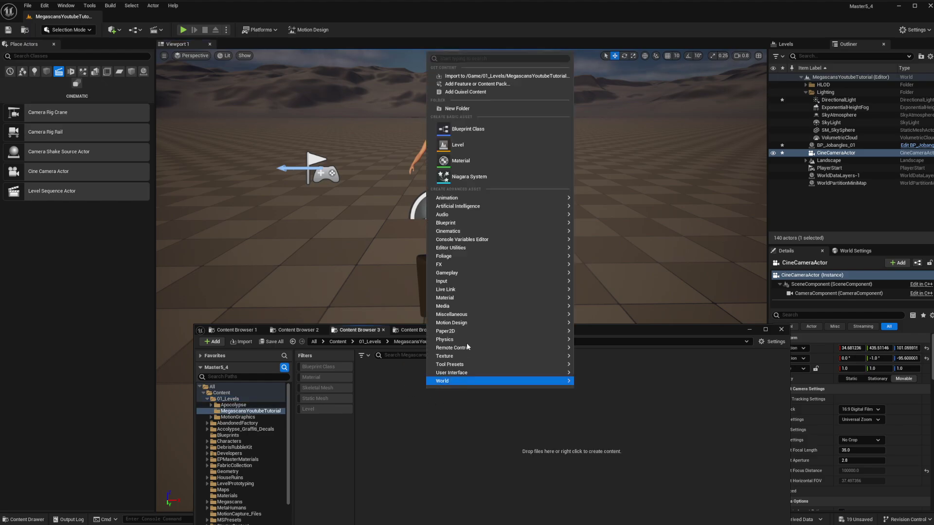
mouse_move(550, 231)
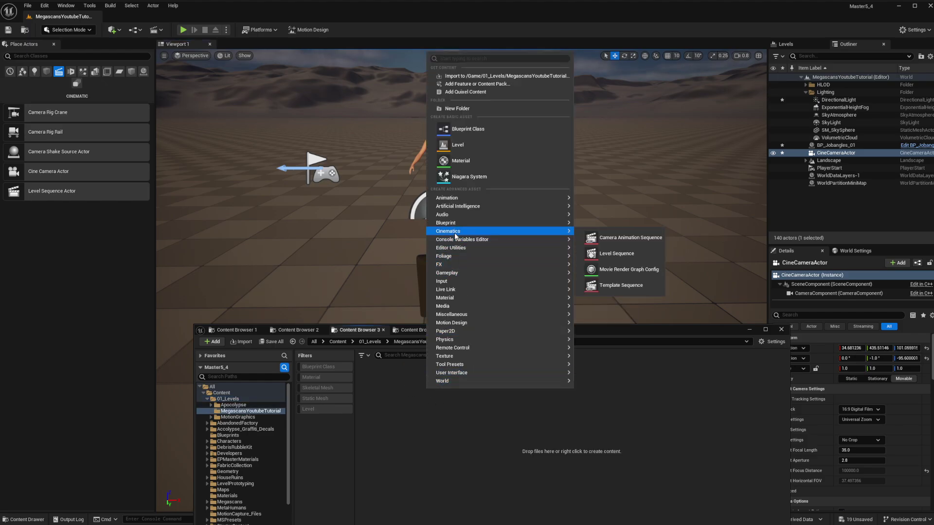
click(617, 255)
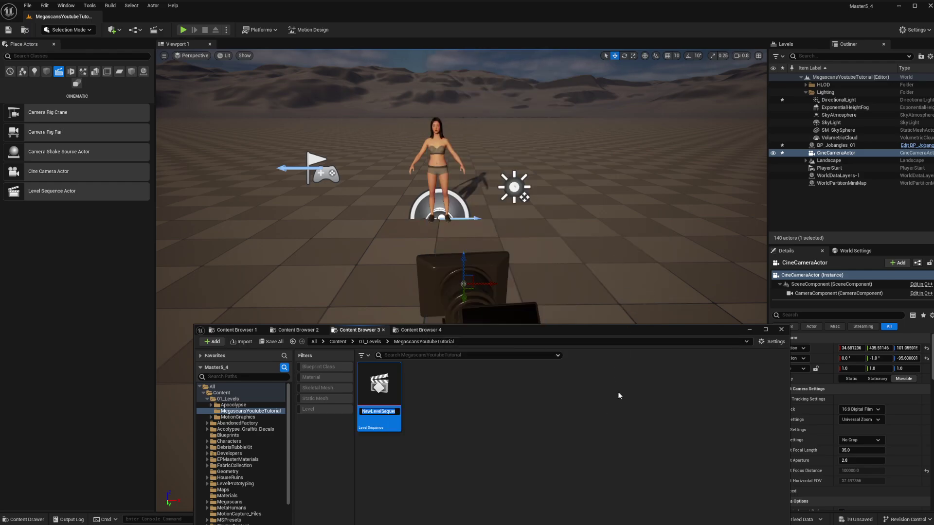
text(Me)
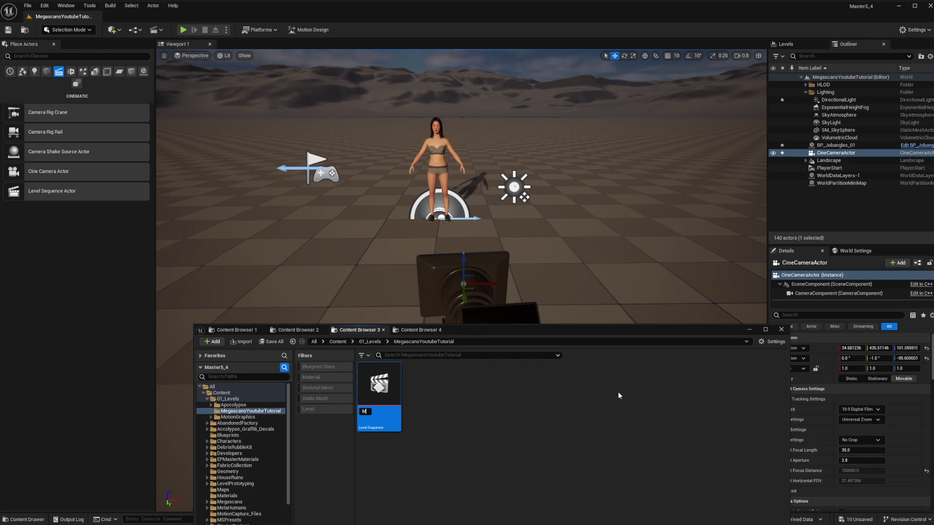
key(BackSpace)
text(B)
key(Return)
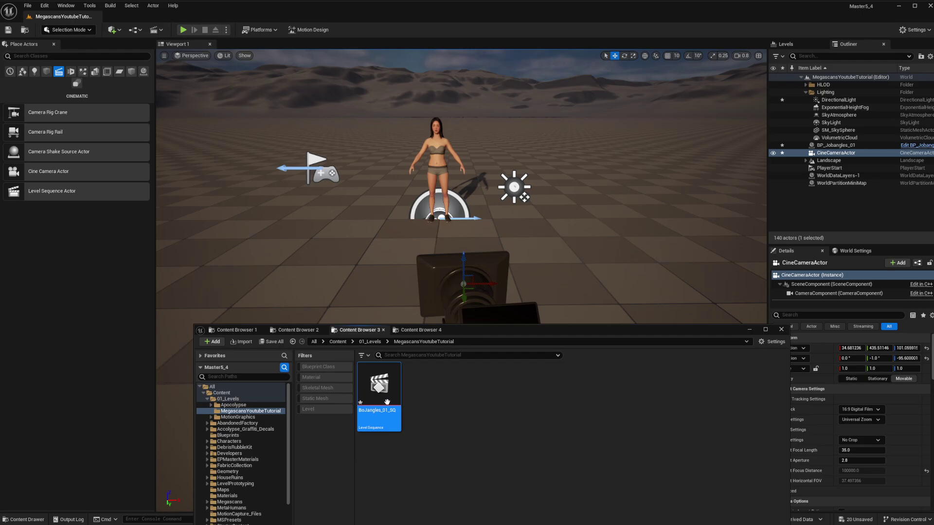
Place the BoJangles_01_SQ sequence in the level beside the camera and save all modified content
drag(379, 386, 582, 274)
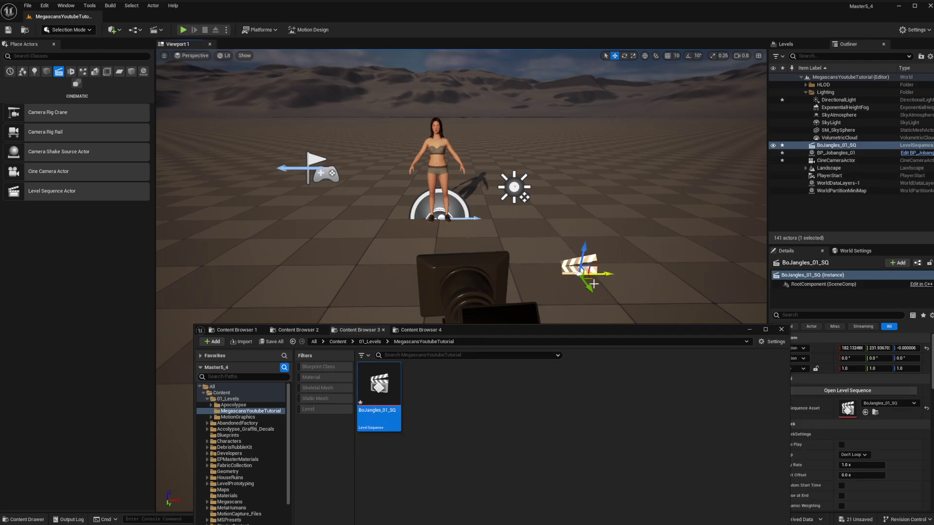
click(272, 342)
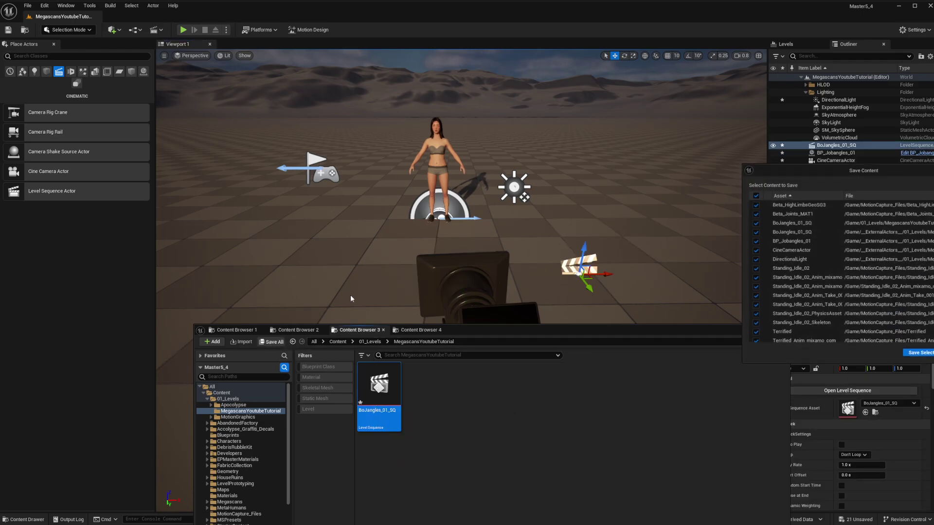
drag(703, 177, 453, 204)
scroll(487, 316, down, 2)
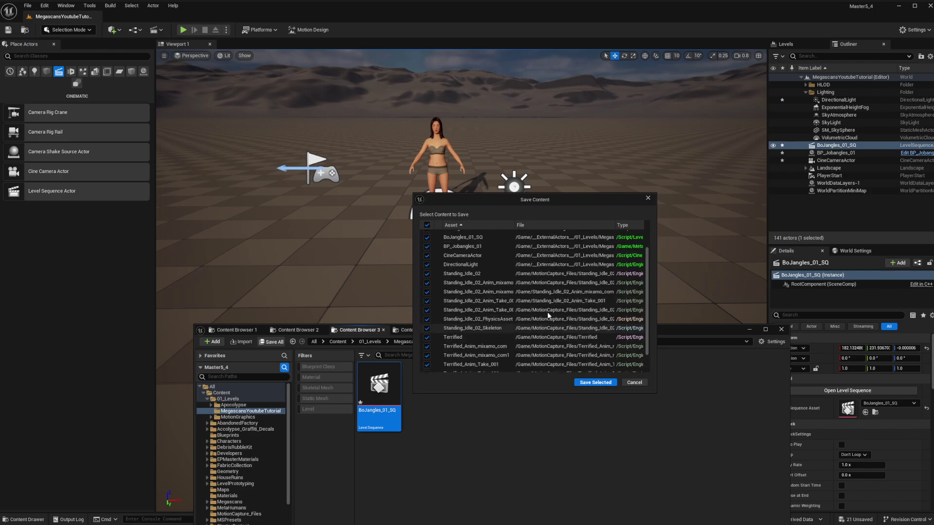
click(595, 382)
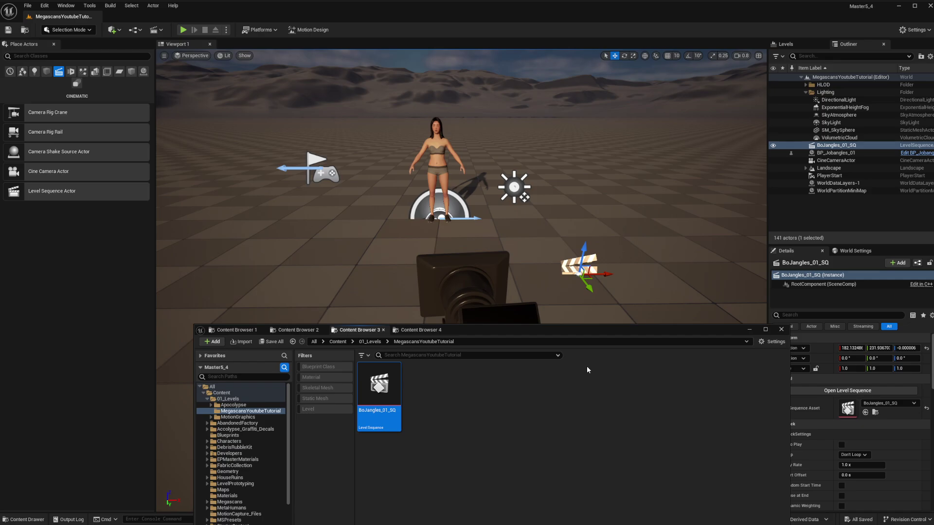
Open the BoJangles_01_SQ level sequence in Sequencer and position its window below the character
drag(539, 328, 516, 335)
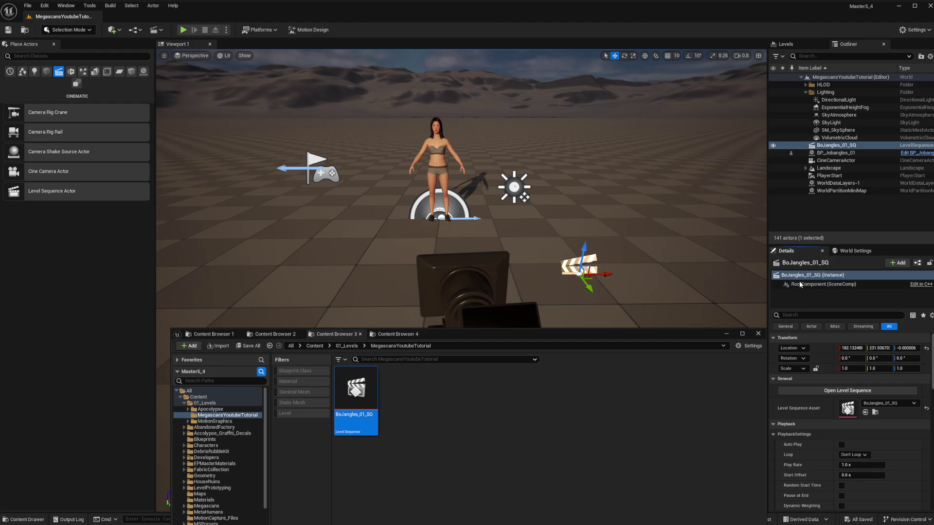
click(66, 6)
mouse_move(146, 53)
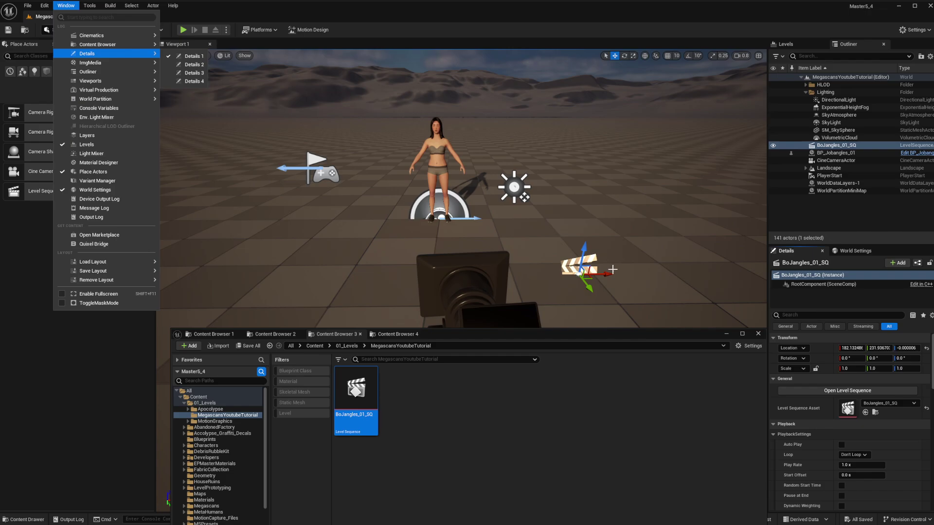
click(851, 411)
double_click(848, 409)
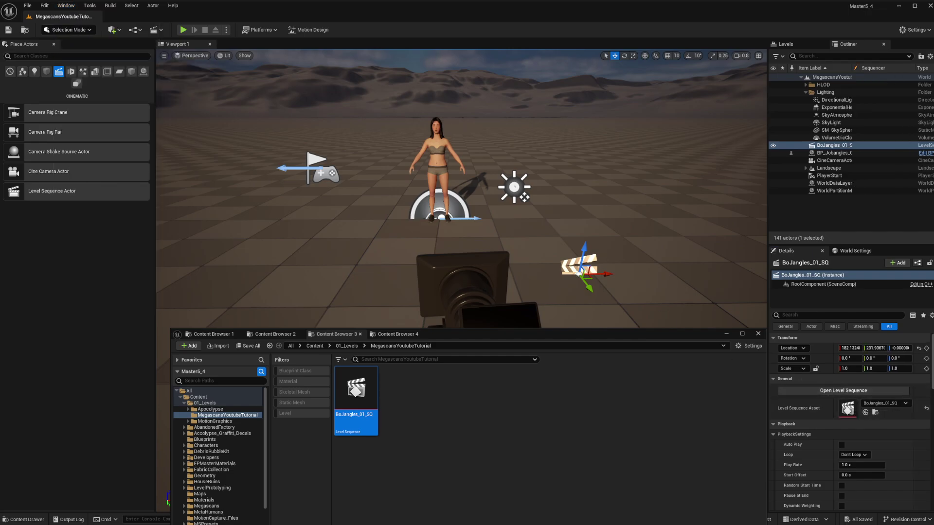
drag(523, 293, 485, 336)
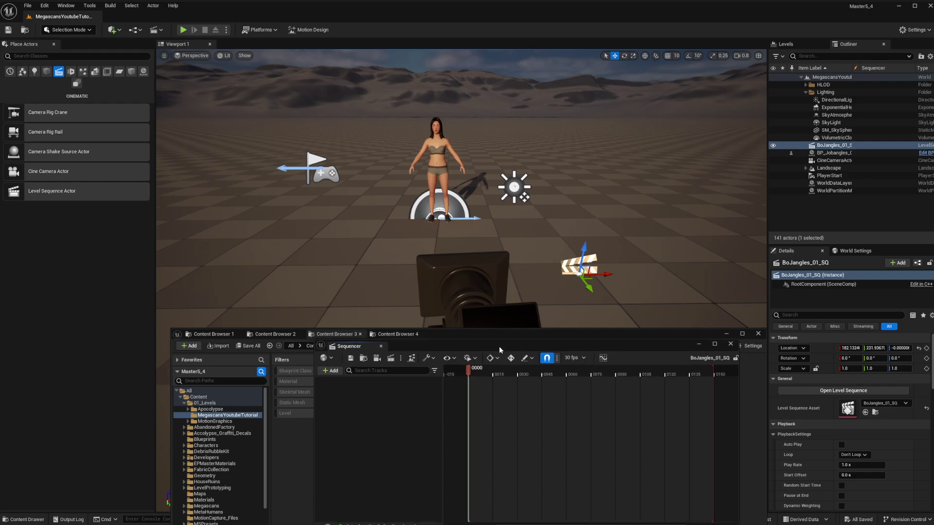
Add the BP_Jobangles_01 actor to the BoJangles_01_SQ sequence
click(440, 147)
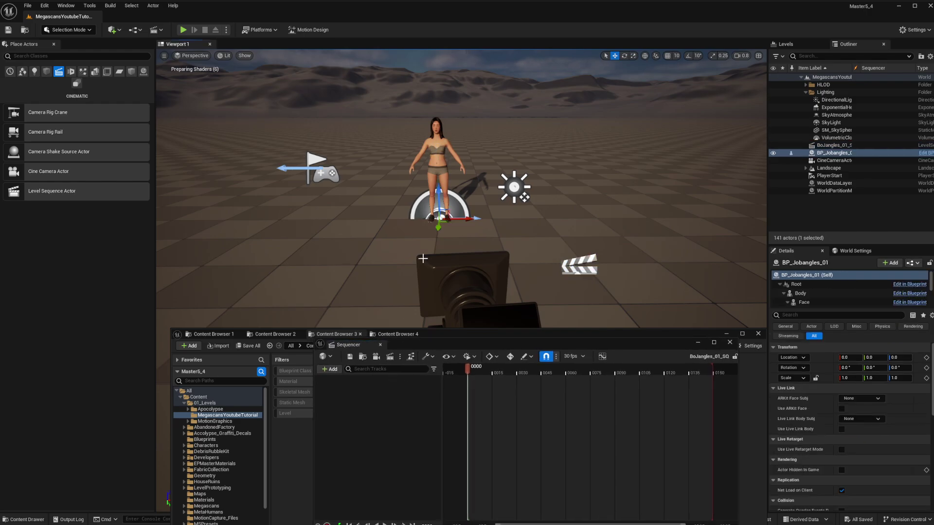
click(334, 371)
mouse_move(370, 390)
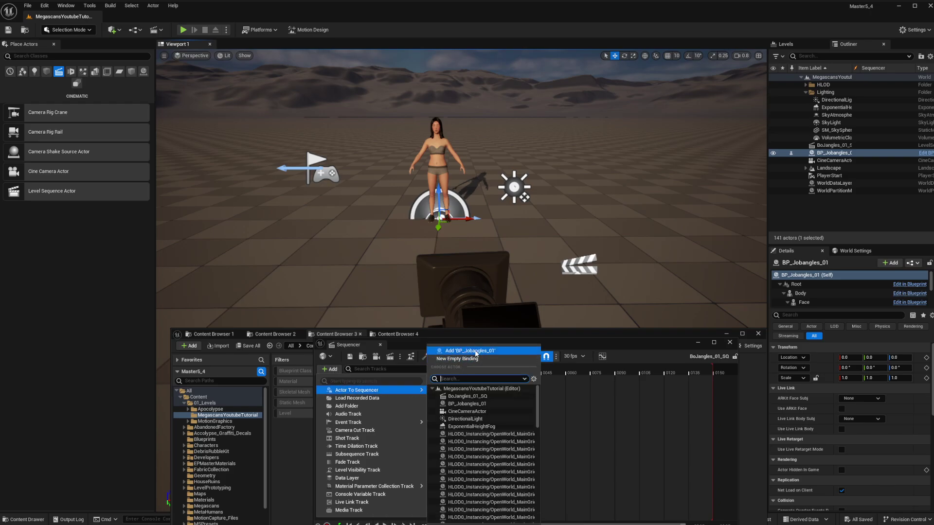
click(475, 351)
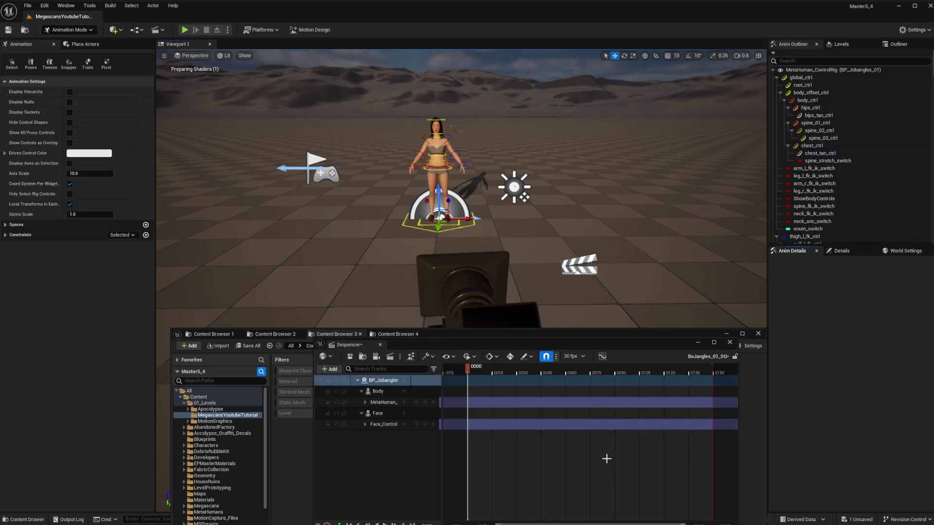
Delete the MetaHuman_ControlRig track from the Body component in the sequence
click(382, 404)
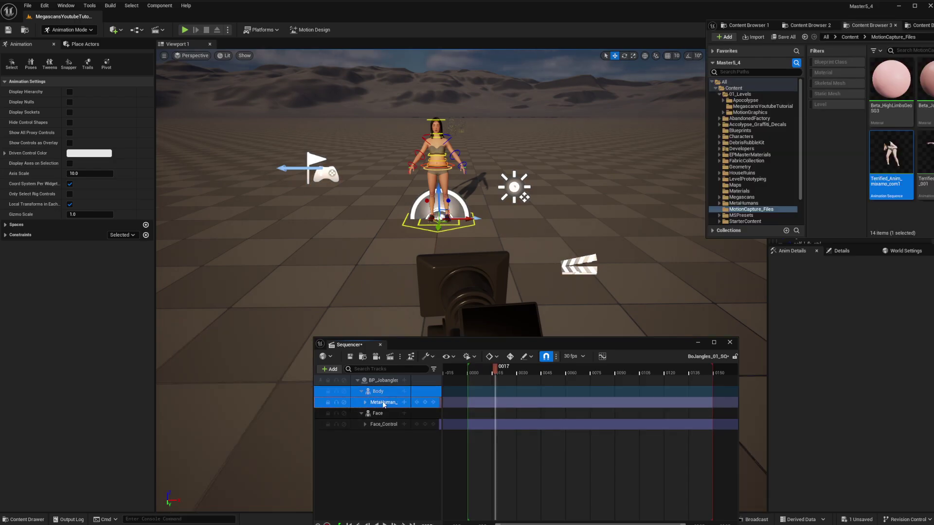
click(383, 404)
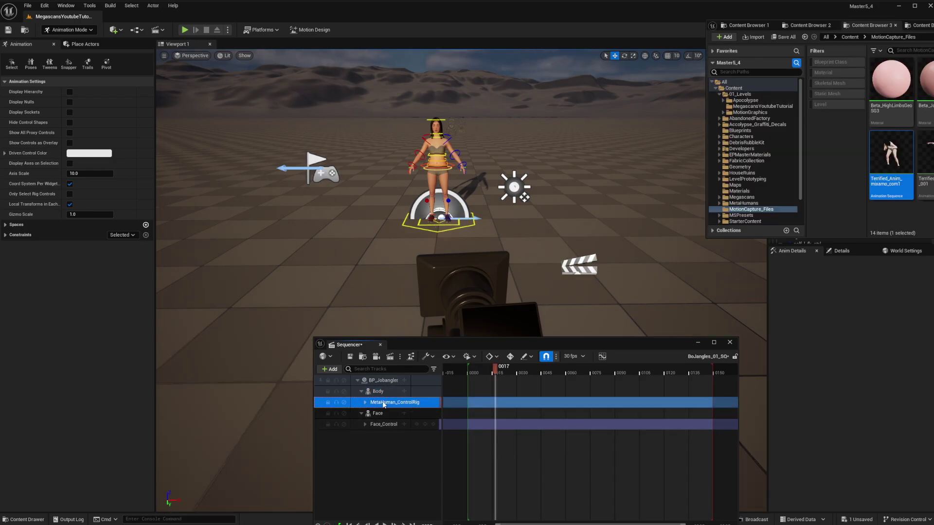
key(Delete)
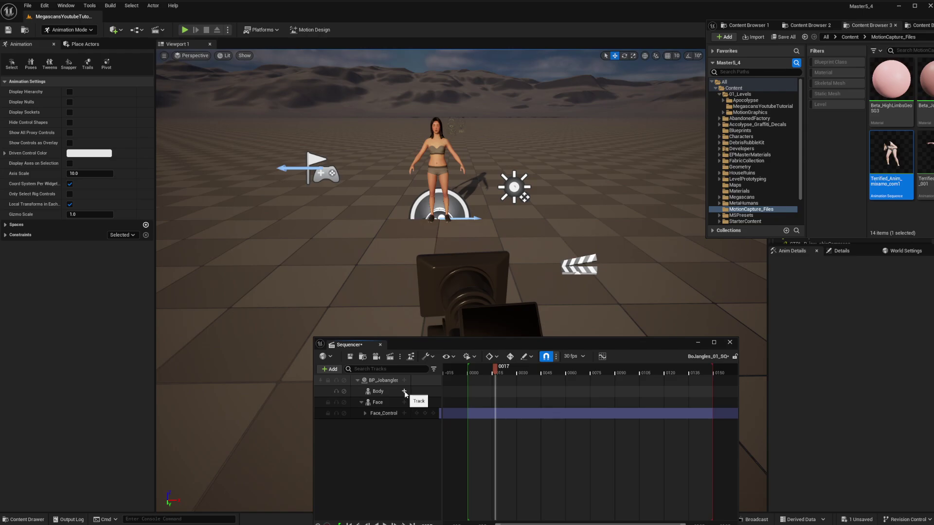
Add the Terrified_Anim_mixamo_com1 animation to the Body component in the sequence
click(405, 392)
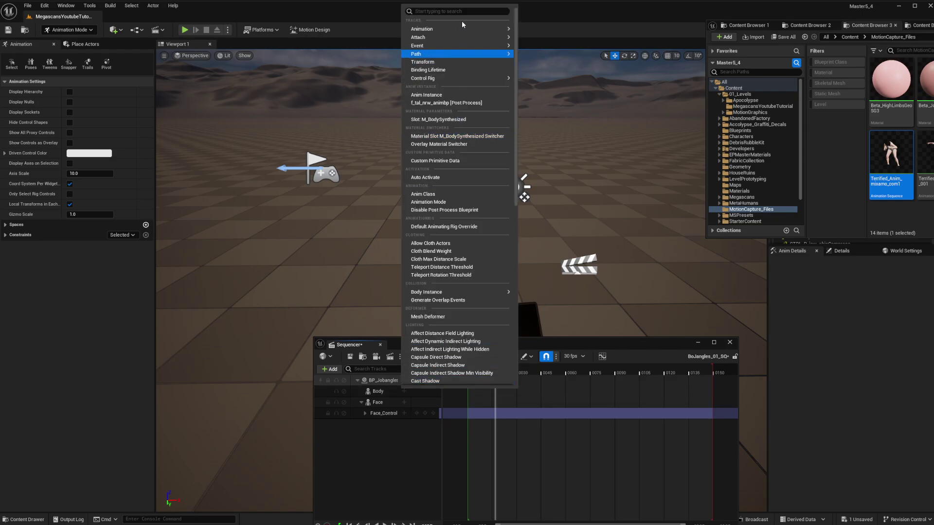
mouse_move(460, 28)
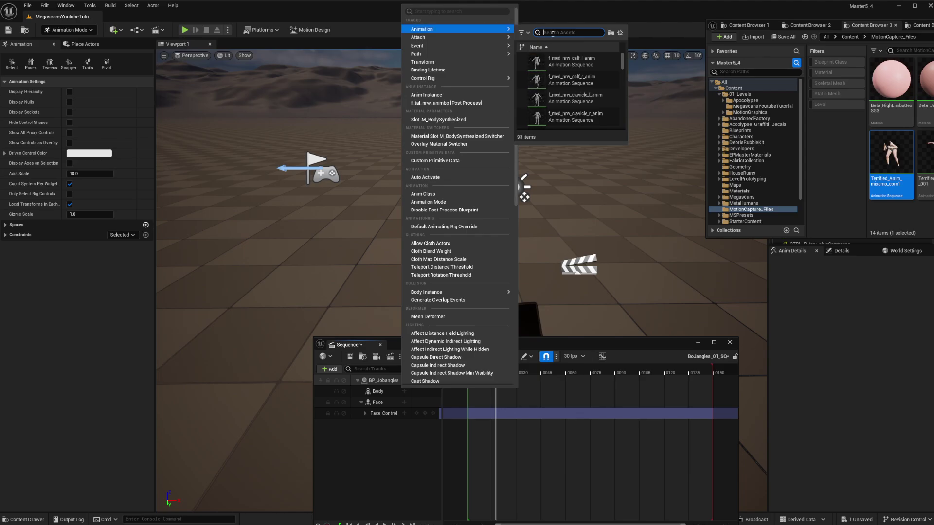
text(terr)
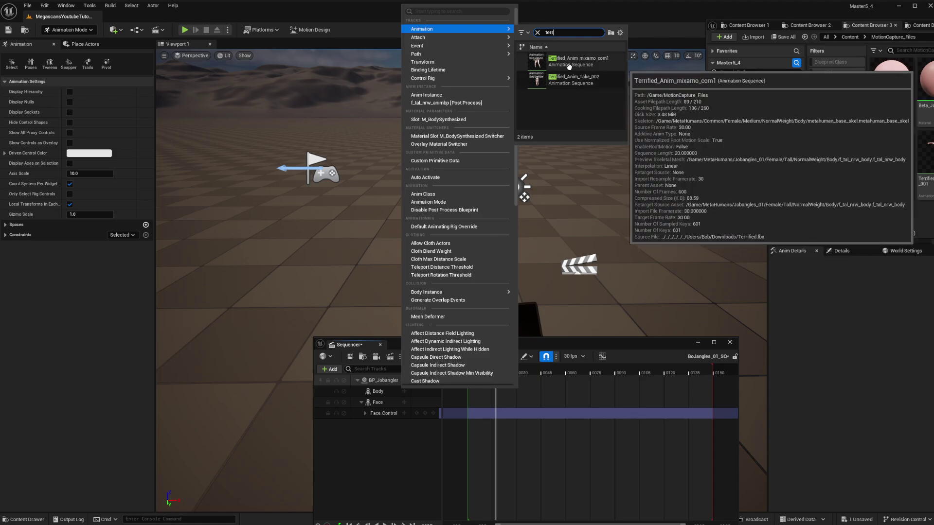
click(568, 63)
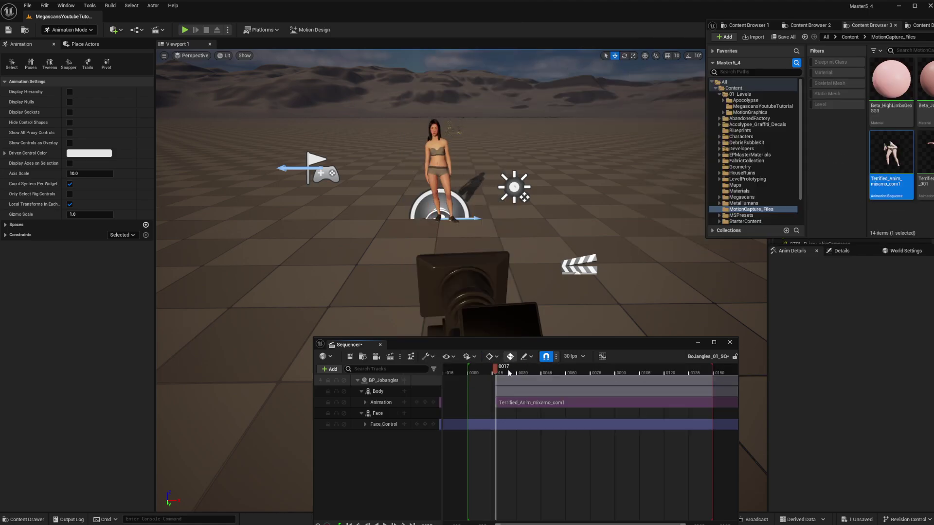
Play the sequence from near its start and view the Terrified animation up close on the character
drag(520, 371, 501, 369)
key(space)
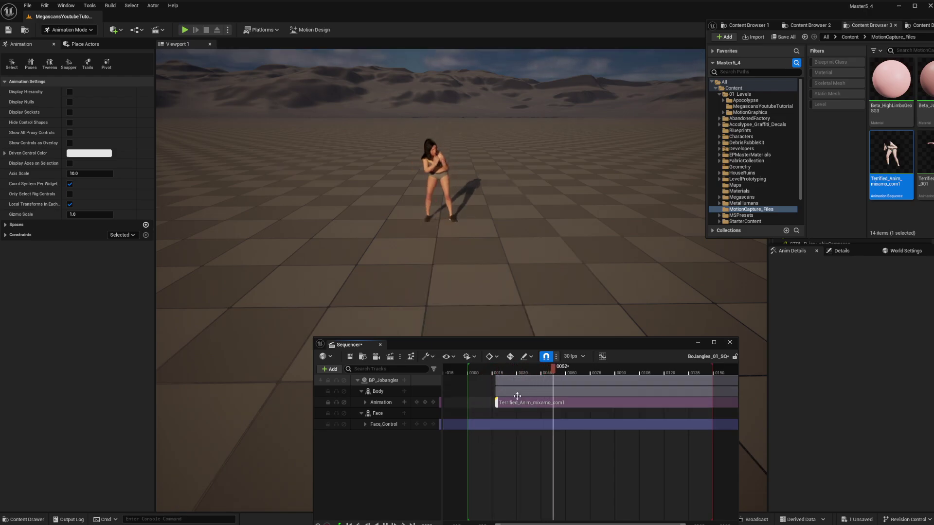
right_drag(477, 214, 486, 159)
mouse_move(480, 236)
right_down()
mouse_move(501, 238)
mouse_move(480, 236)
right_up()
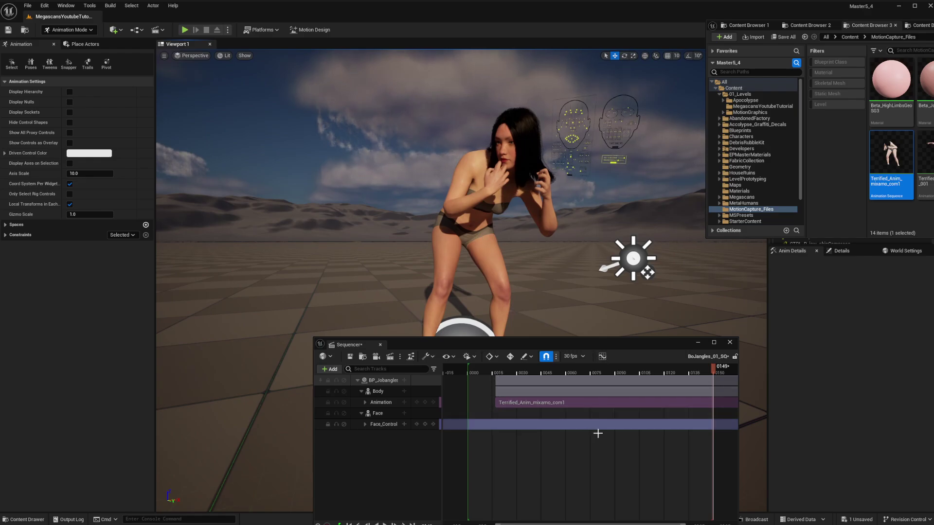
Adjust the sequence's playback range to start and end with the Terrified_Anim_mixamo_com1 clip
ctrl+scroll(593, 442, down, 6)
right_drag(634, 456, 467, 454)
click(583, 374)
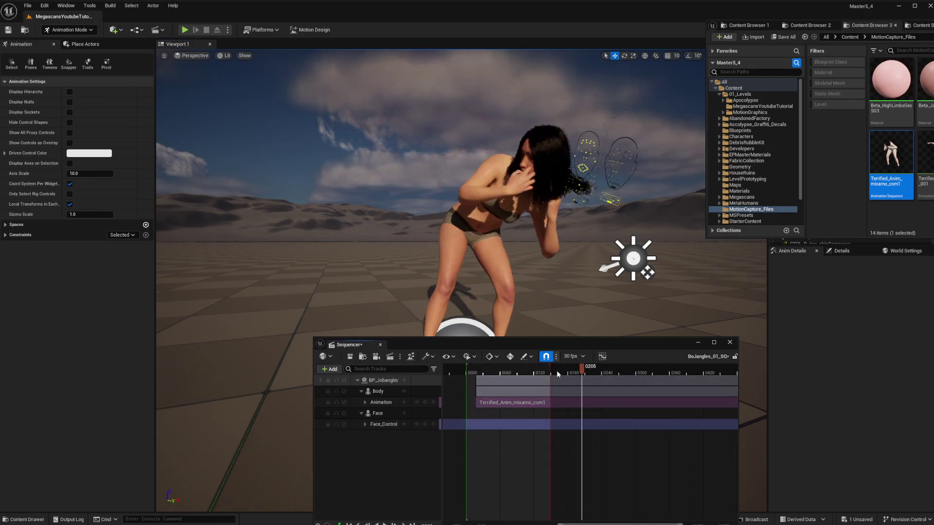
mouse_move(550, 369)
mouse_down()
mouse_move(690, 369)
mouse_move(555, 312)
mouse_up()
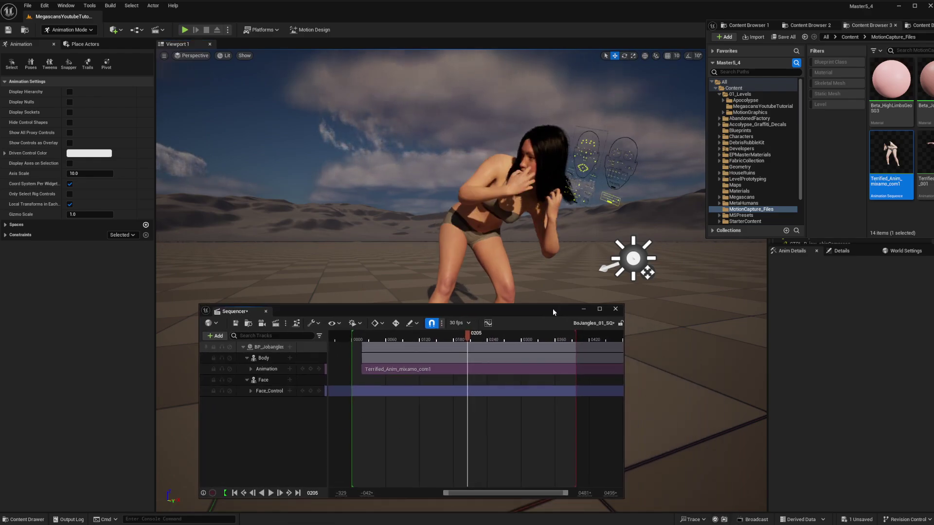
ctrl+scroll(551, 412, down, 3)
drag(511, 338, 565, 341)
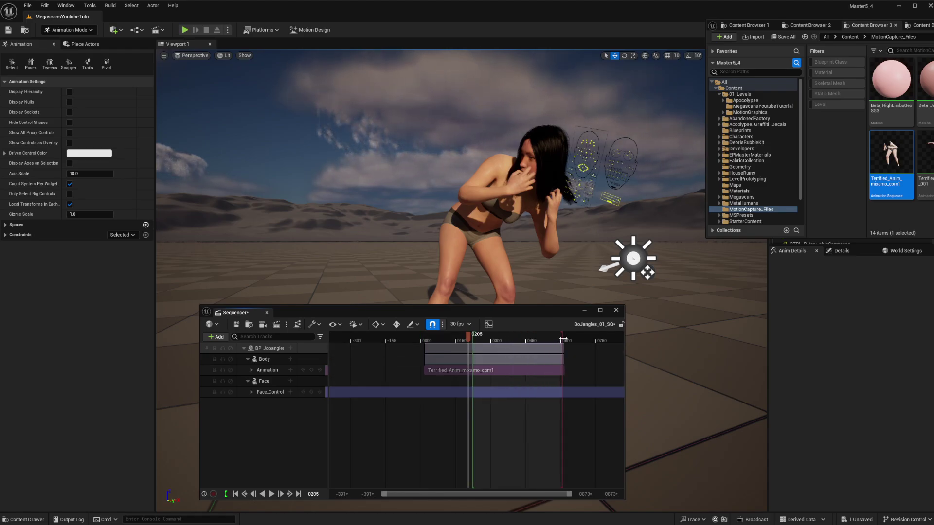
drag(473, 339, 428, 340)
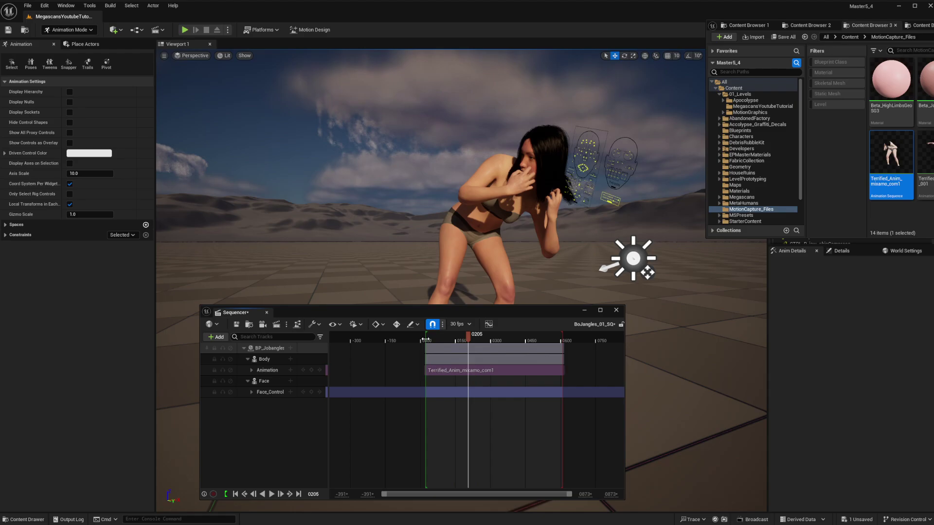
Play the full Terrified animation from near the start of the range, with Sequencer moved clear of the character
click(428, 339)
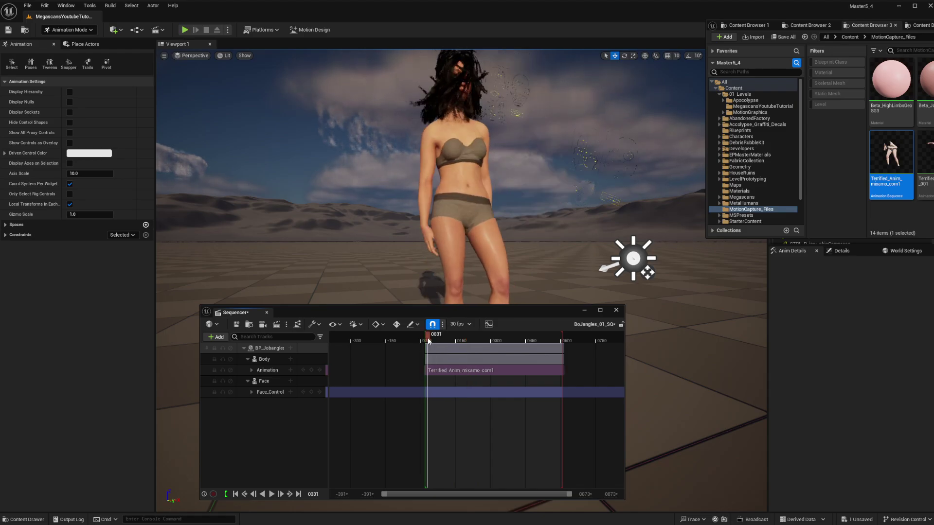
key(space)
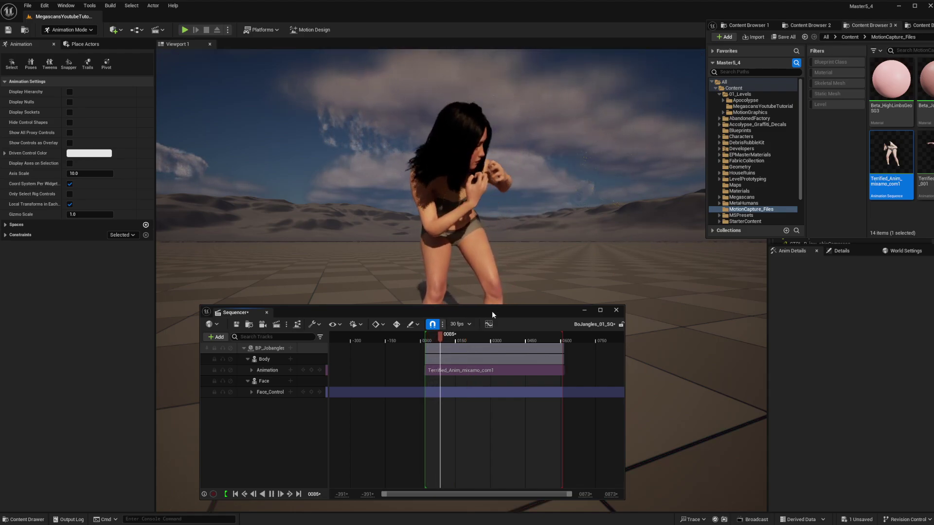
drag(492, 311, 609, 379)
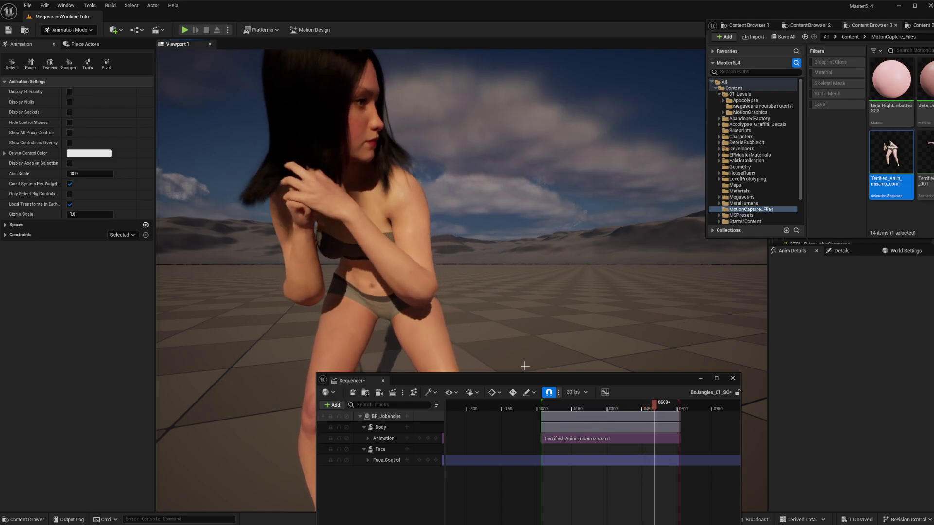
drag(541, 380, 496, 315)
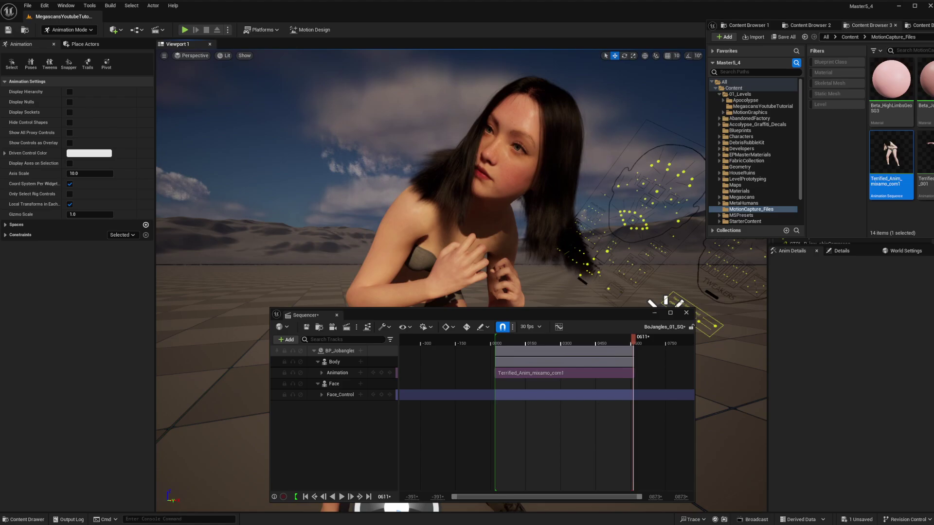
Start retargeting Standing_Idle_02_Anim_mixamo_com from MotionCapture_Files and select both listed idle animations for export
drag(933, 26, 529, 21)
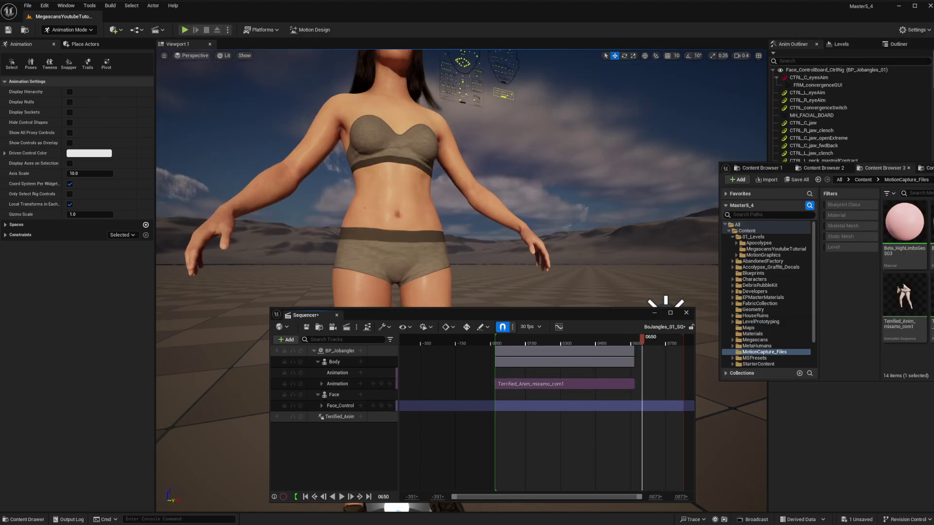
drag(933, 171, 551, 163)
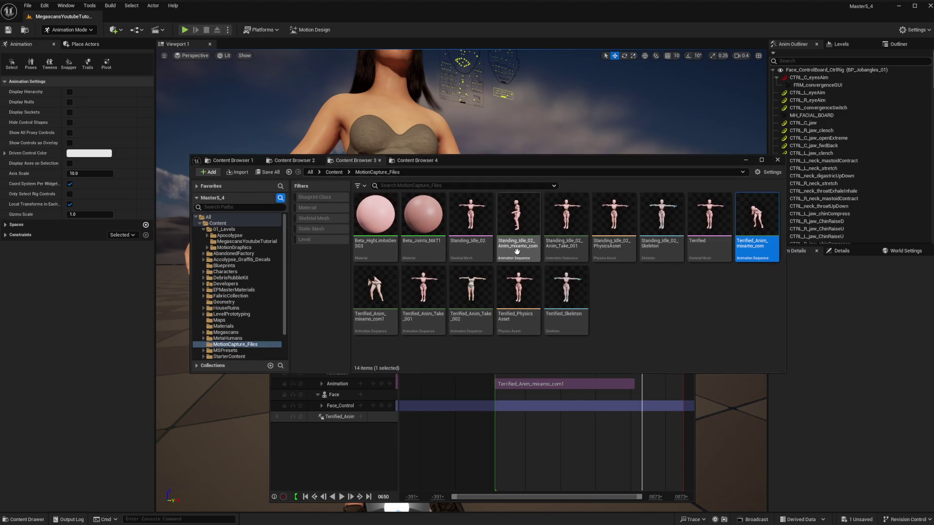
right_click(520, 219)
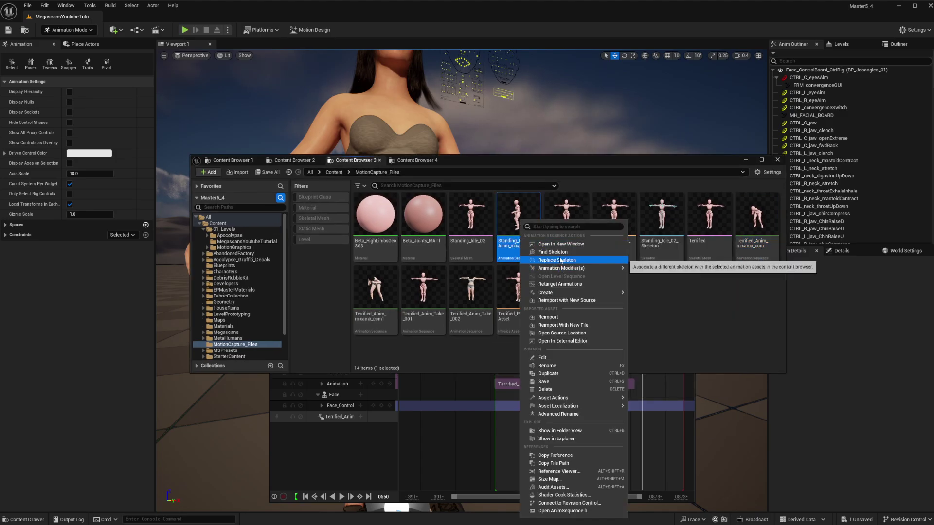
mouse_move(565, 270)
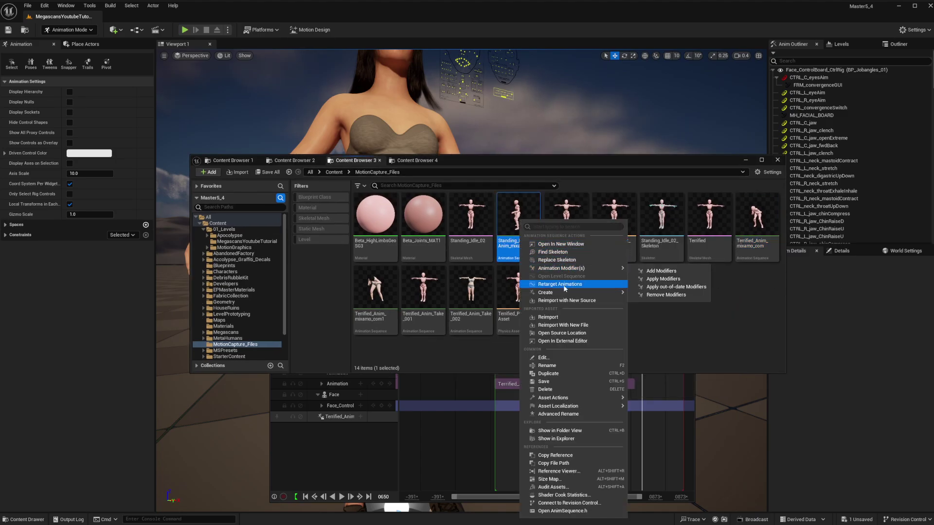
click(595, 284)
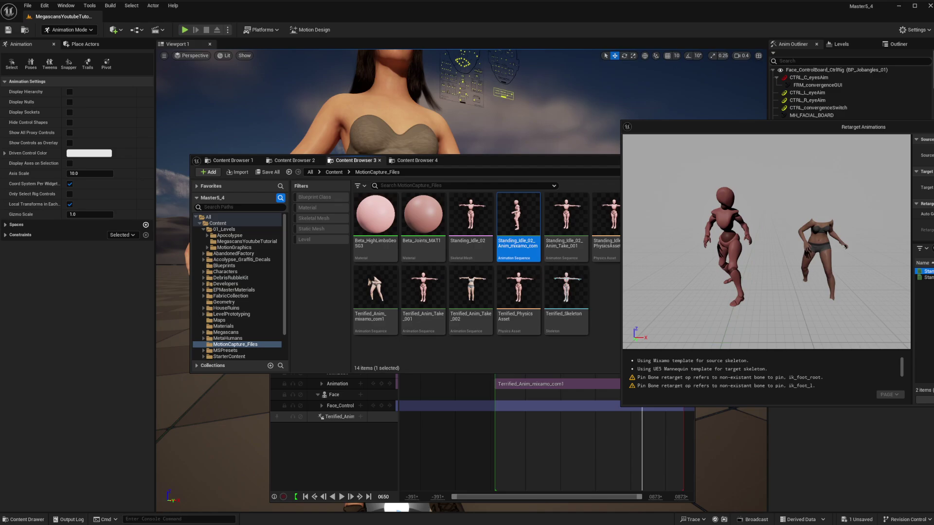
shift+click(928, 277)
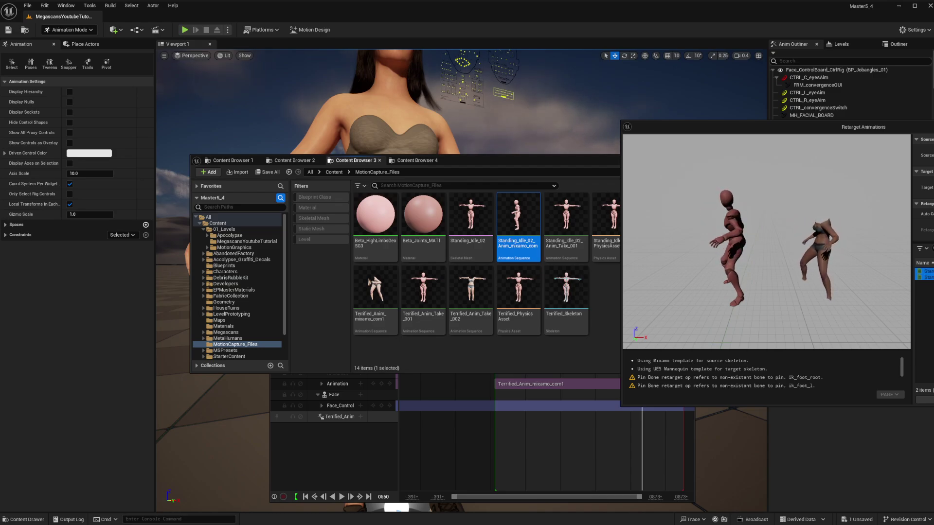
Export the retargeted idle animations to the MotionCapture_Files folder with referenced assets included
click(926, 400)
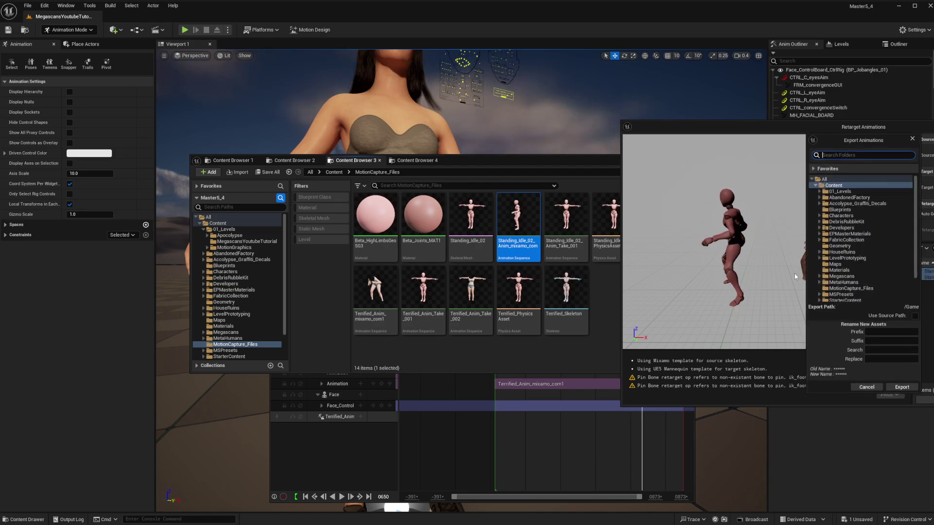
scroll(847, 265, down, 2)
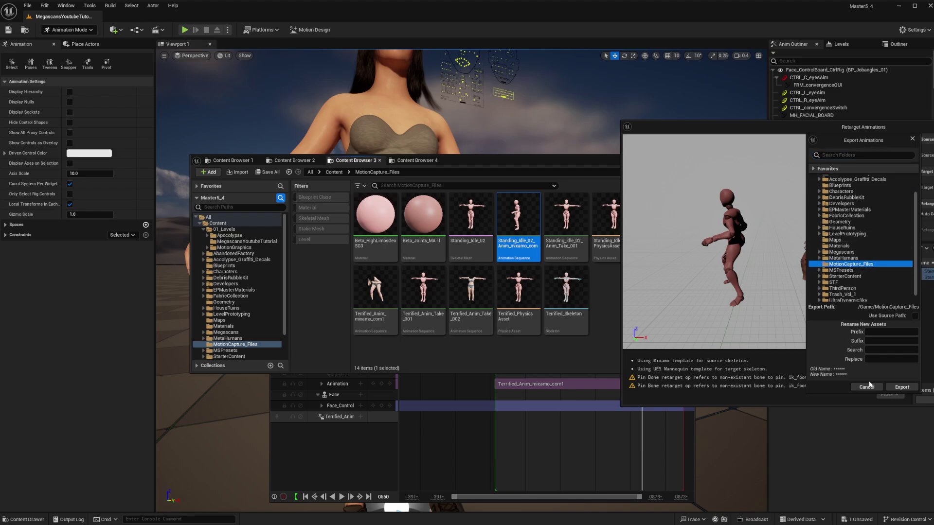
click(905, 387)
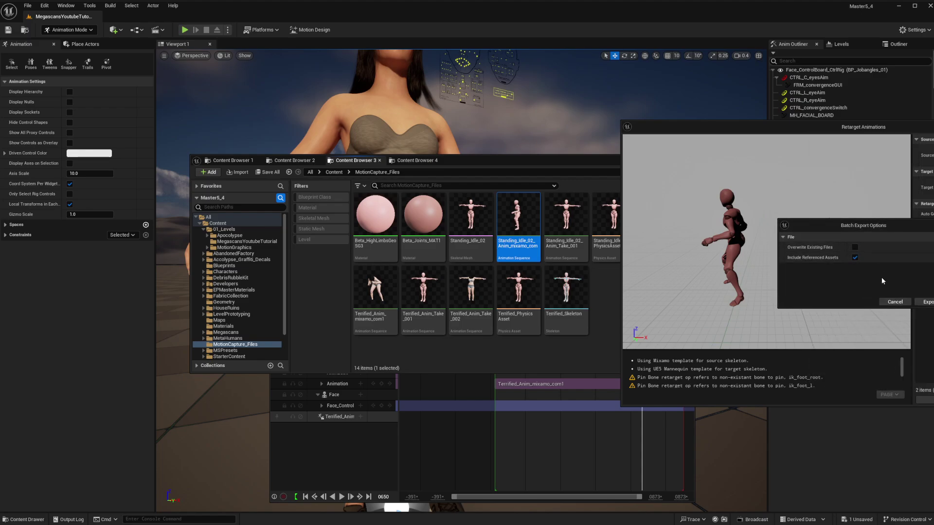
click(927, 302)
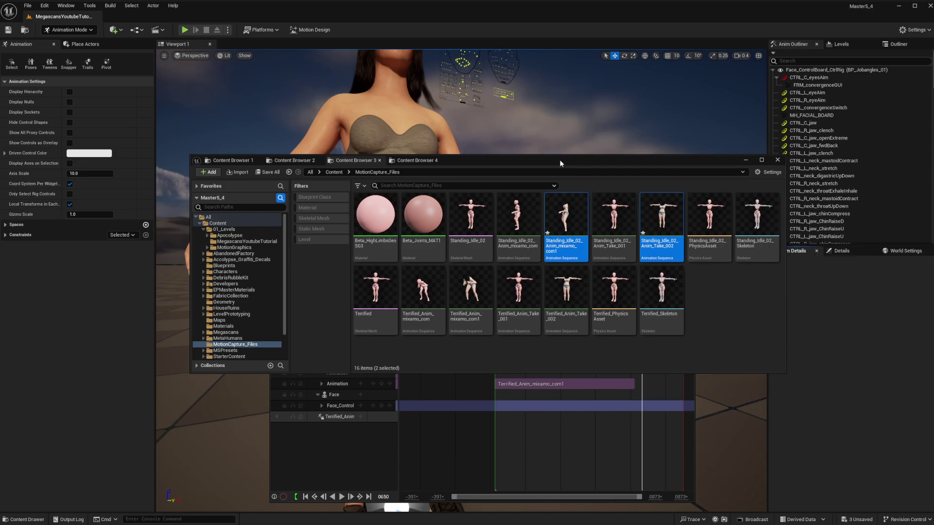
Place Standing_Idle_02_Anim_mixamo_com1 on the Body's empty Animation track, overlapping the end of the Terrified clip
drag(560, 160, 609, 80)
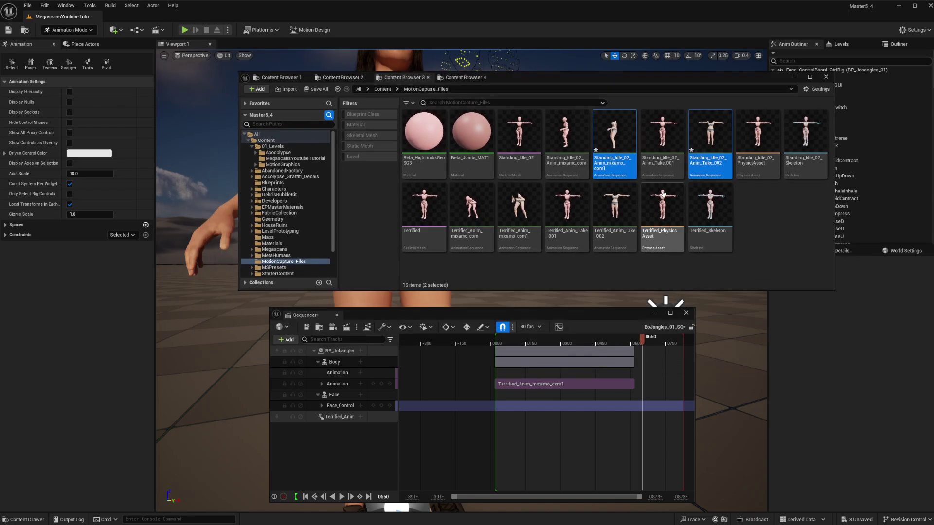
click(753, 228)
drag(615, 135, 512, 280)
drag(622, 141, 629, 372)
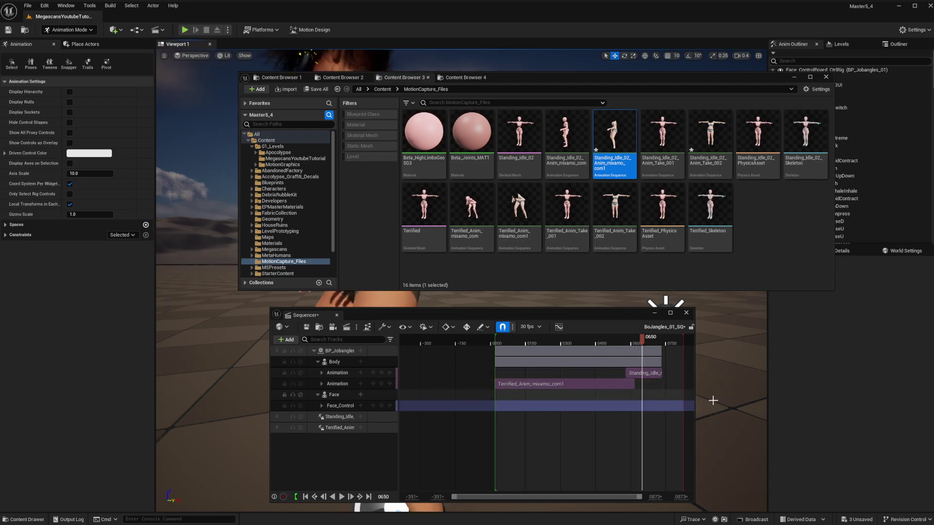
Set the playback range's end to about frame 750 and move the Content Browser and Sequencer clear of the character
drag(683, 338, 668, 339)
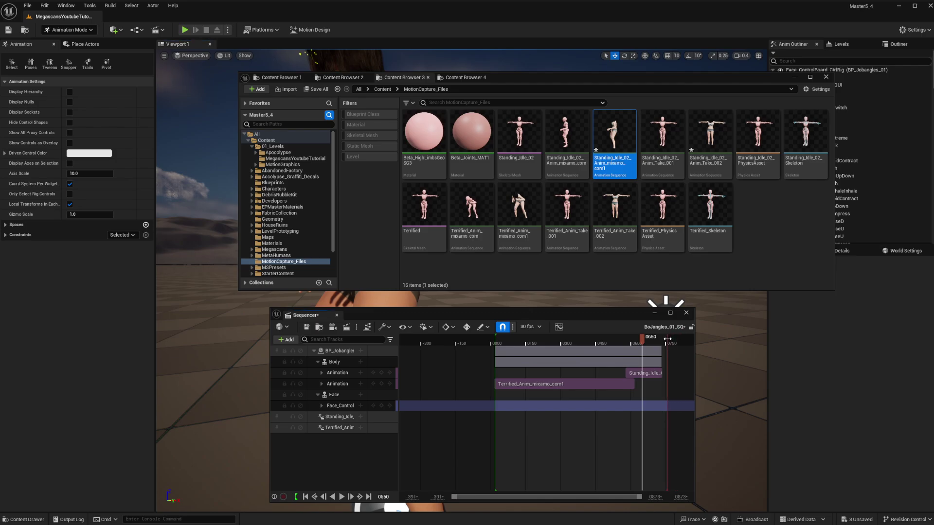
key(space)
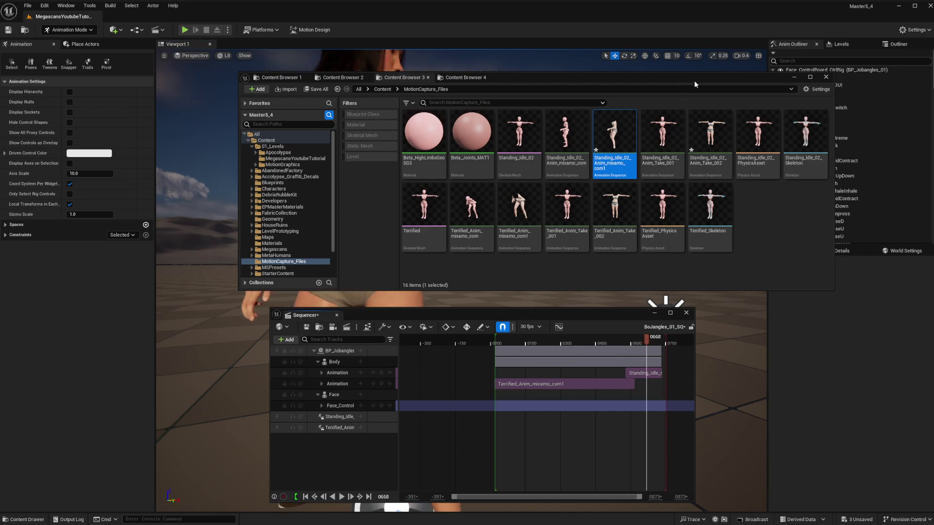
drag(538, 75, 933, 122)
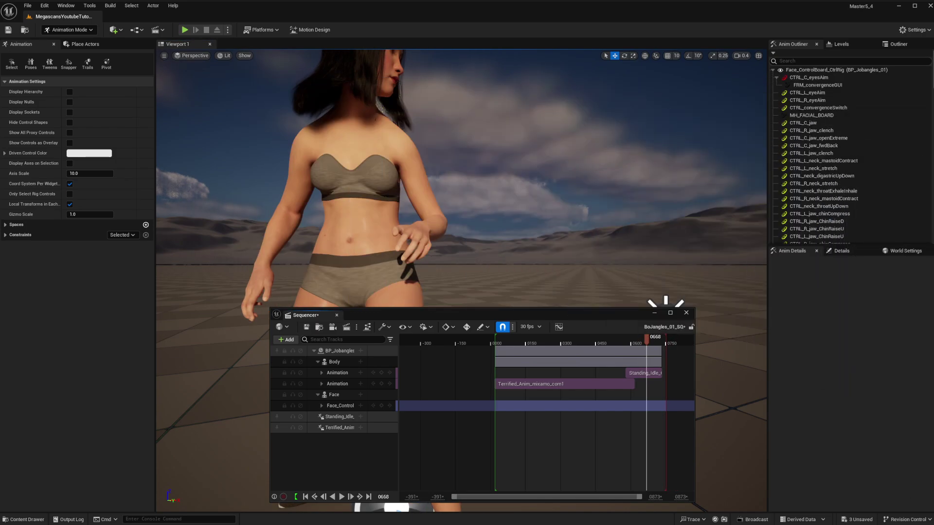
drag(576, 313, 624, 324)
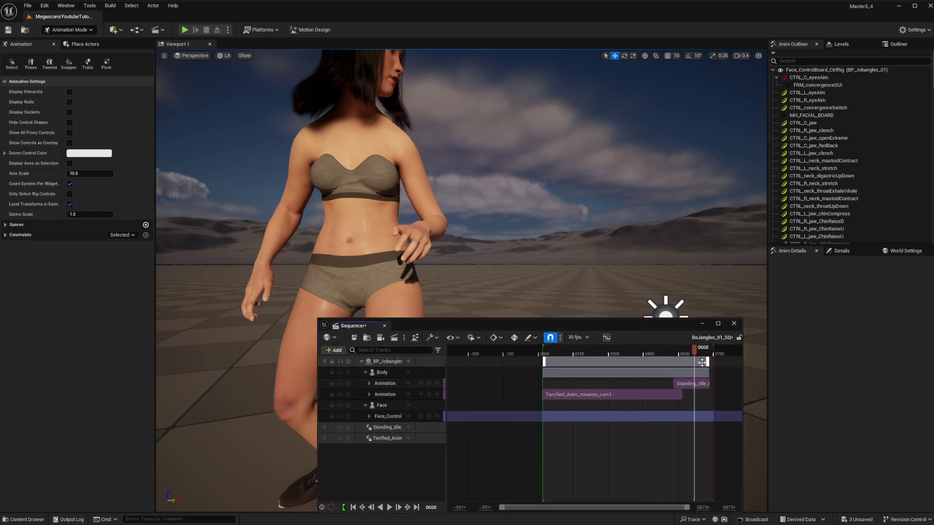
Shift the Standing_Idle clip to start where the Terrified clip ends, and delete its Animation track from the Body
drag(694, 384, 671, 383)
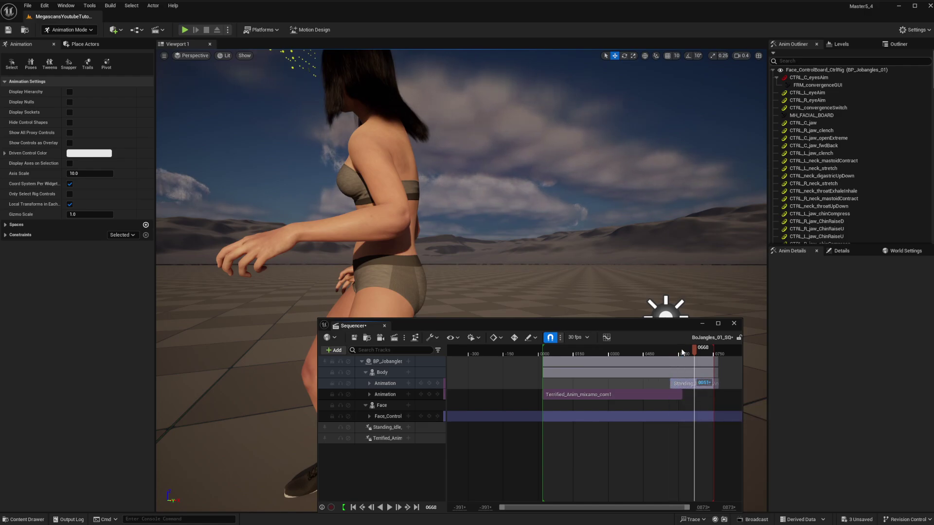
drag(681, 348, 653, 349)
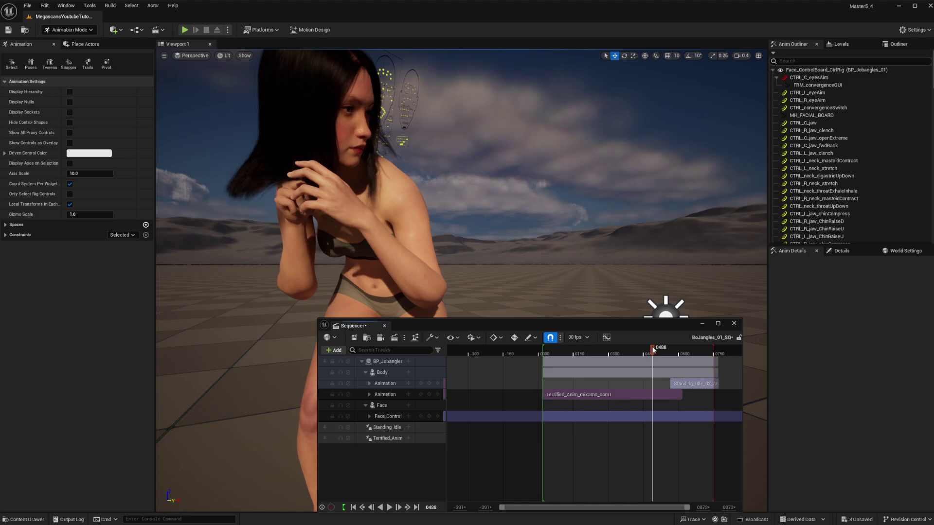
drag(683, 384, 698, 405)
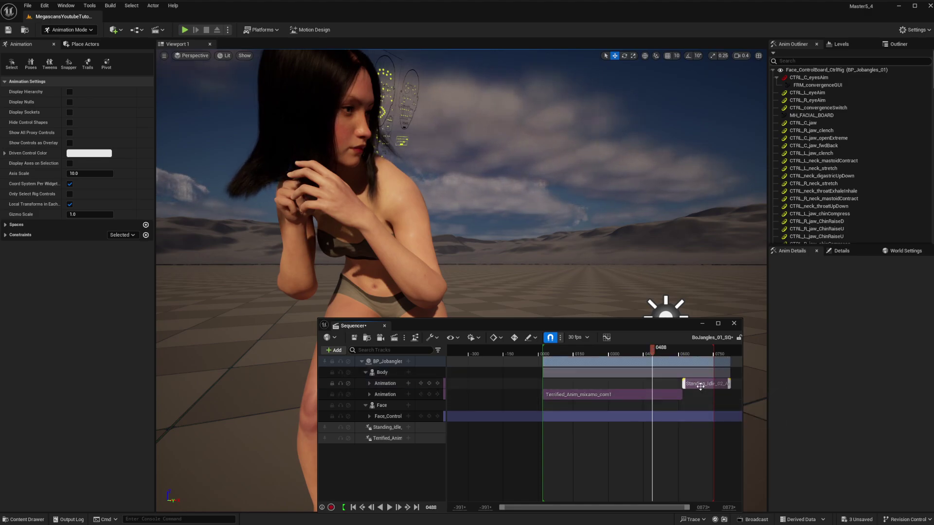
click(382, 384)
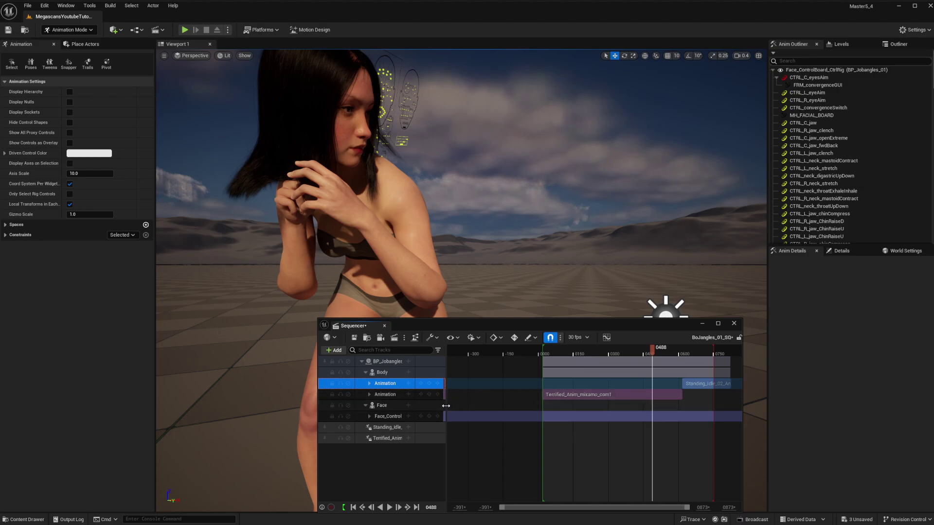
key(Delete)
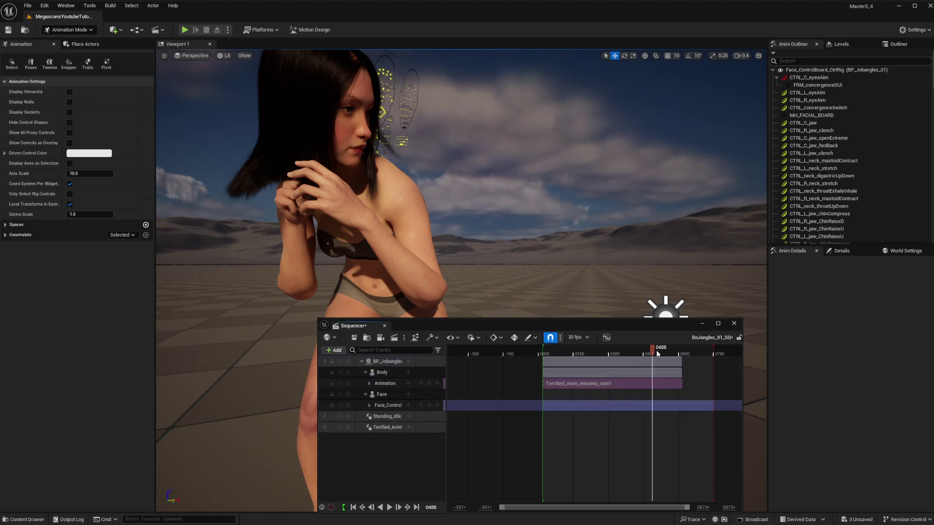
Place Standing_Idle_02_Anim_mixamo_com1 on the Body's Animation track at about frame 598, overlapping the end of the Terrified clip, and preview the blend
drag(656, 349, 689, 354)
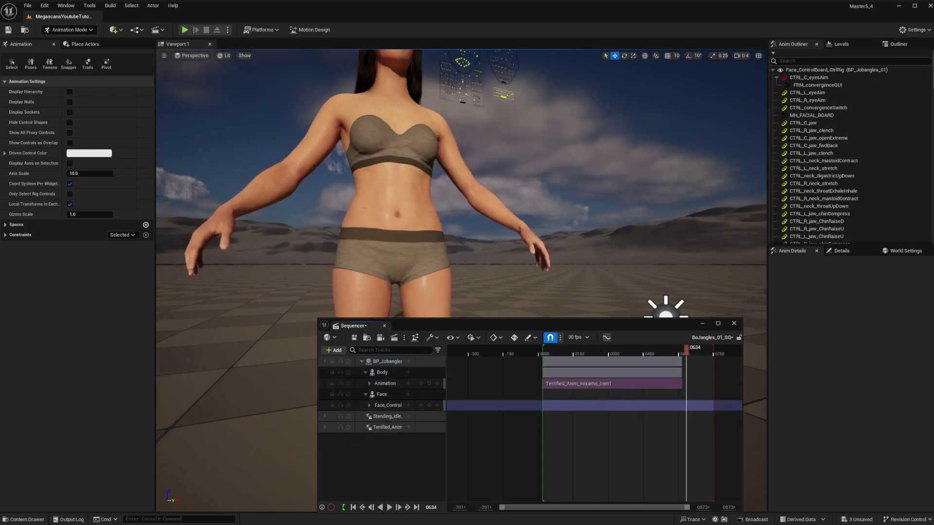
drag(773, 397, 684, 385)
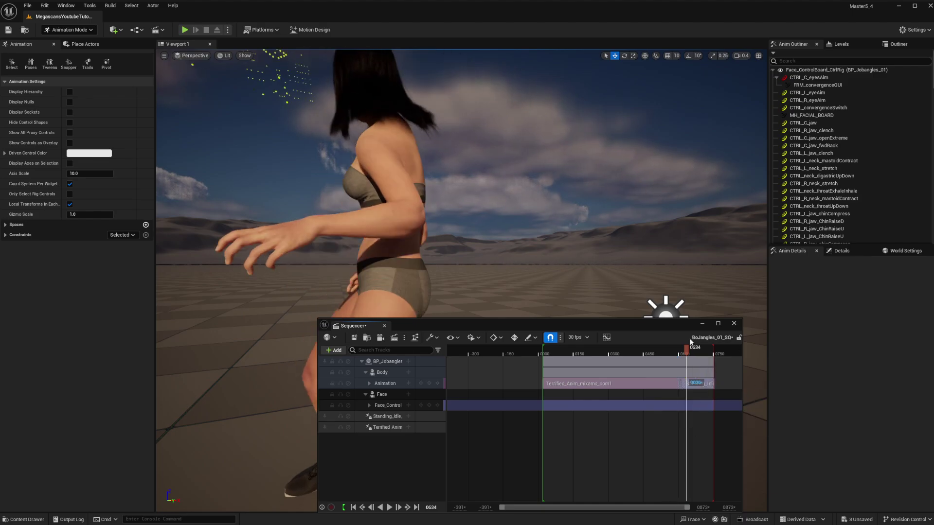
drag(680, 350, 667, 346)
key(space)
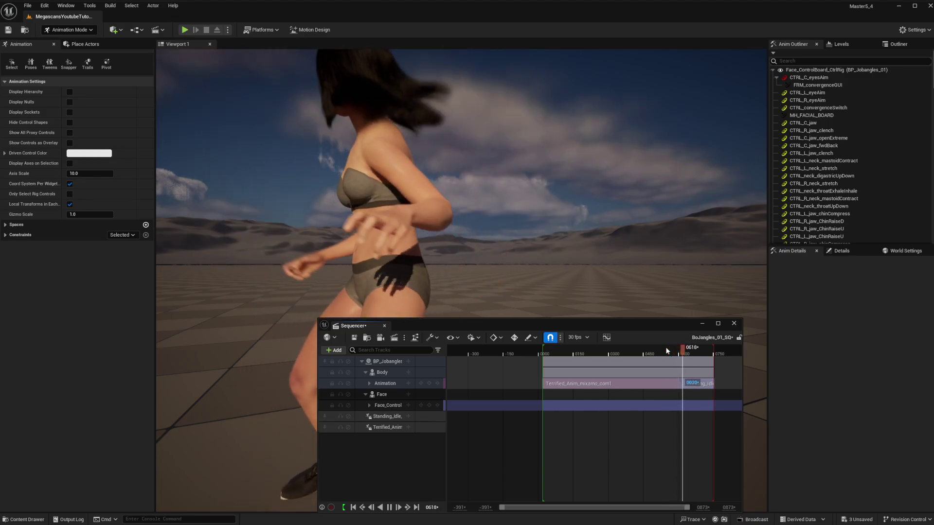
key(space)
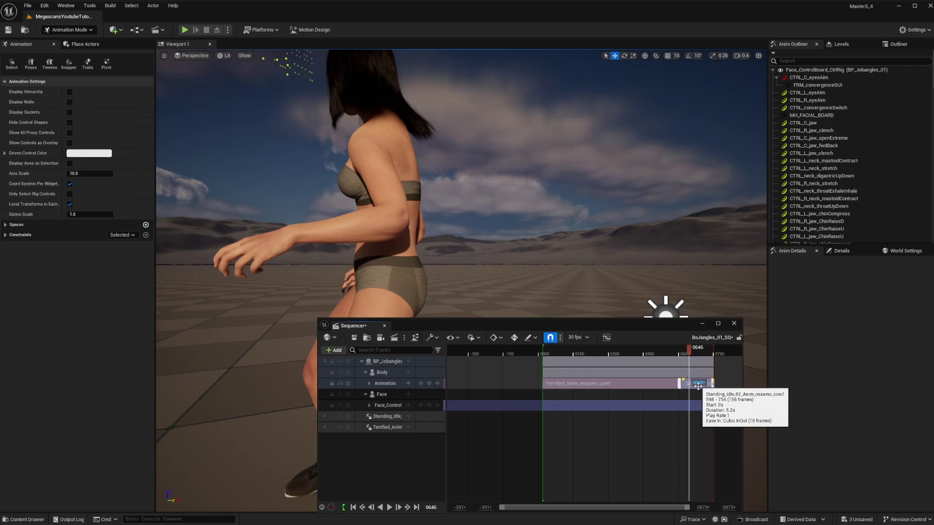
Add a second Standing_Idle_02 clip to the Body's Animation track and arrange the clips so one idle precedes the Terrified clip and one follows
click(721, 354)
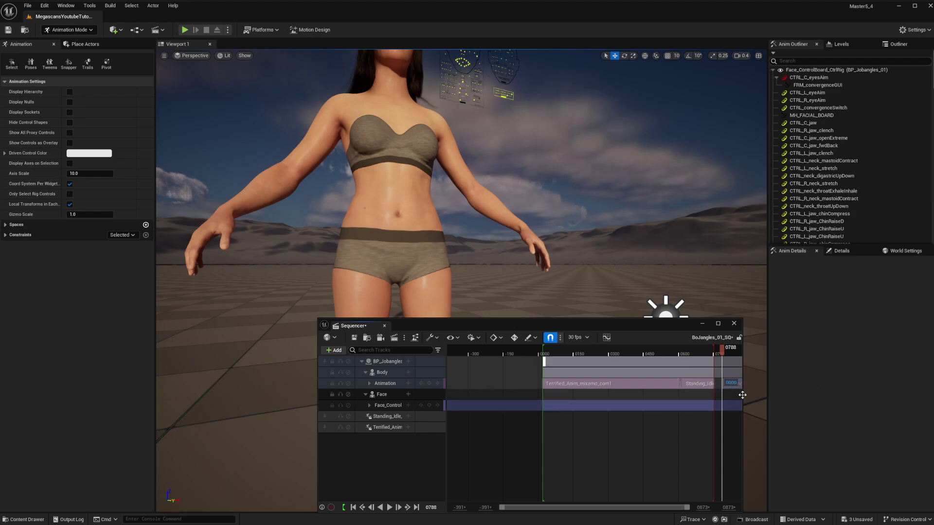
drag(743, 395, 827, 395)
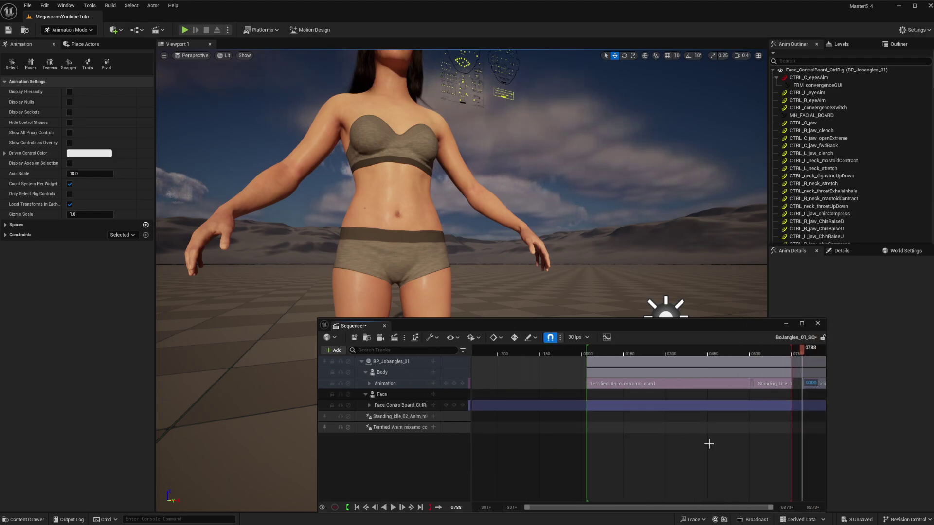
drag(629, 434, 634, 434)
right_drag(672, 440, 599, 438)
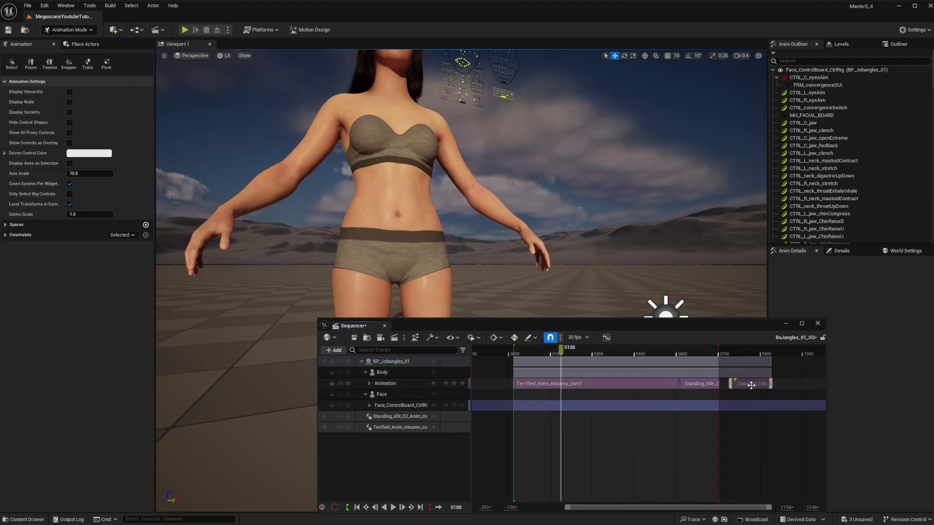
drag(717, 397, 506, 387)
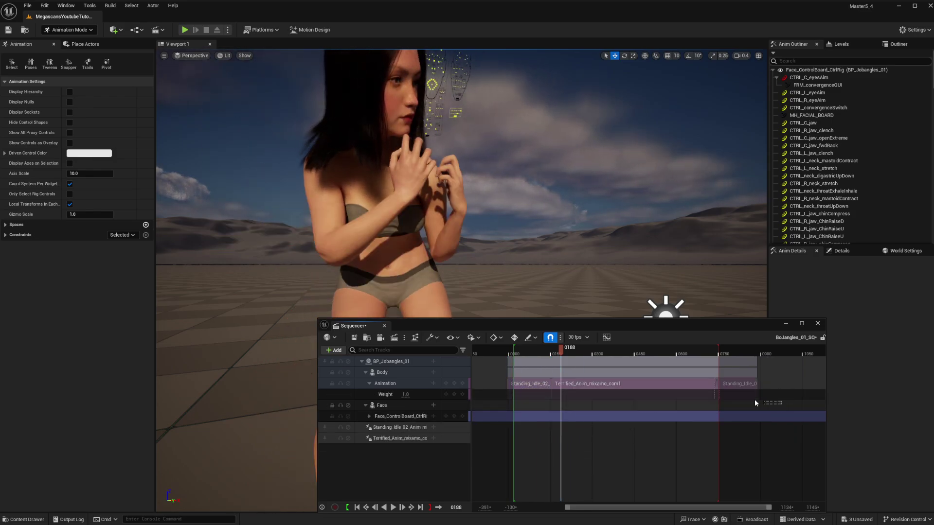
Shift the Terrified and closing idle clips earlier to tighten the blends, and play the sequence with Sequencer moved clear of the character
drag(572, 384, 562, 384)
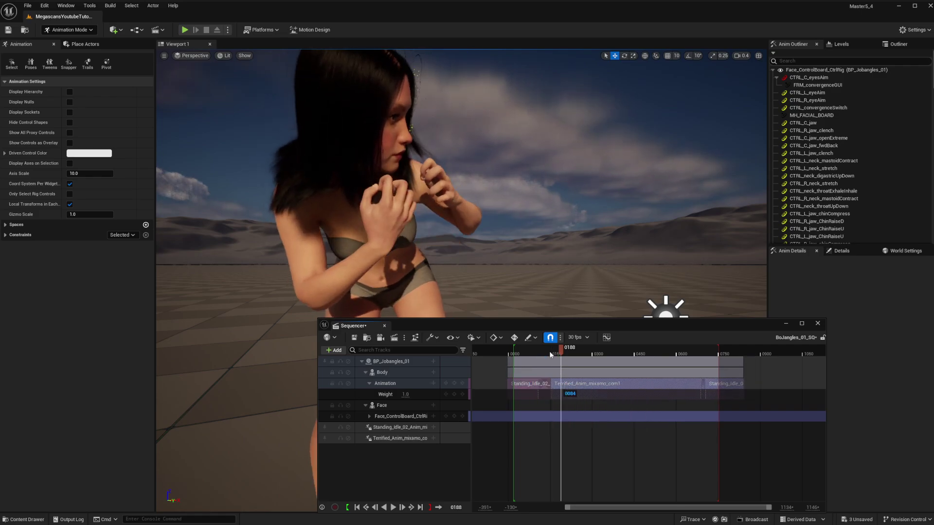
click(538, 352)
drag(538, 354, 551, 355)
key(space)
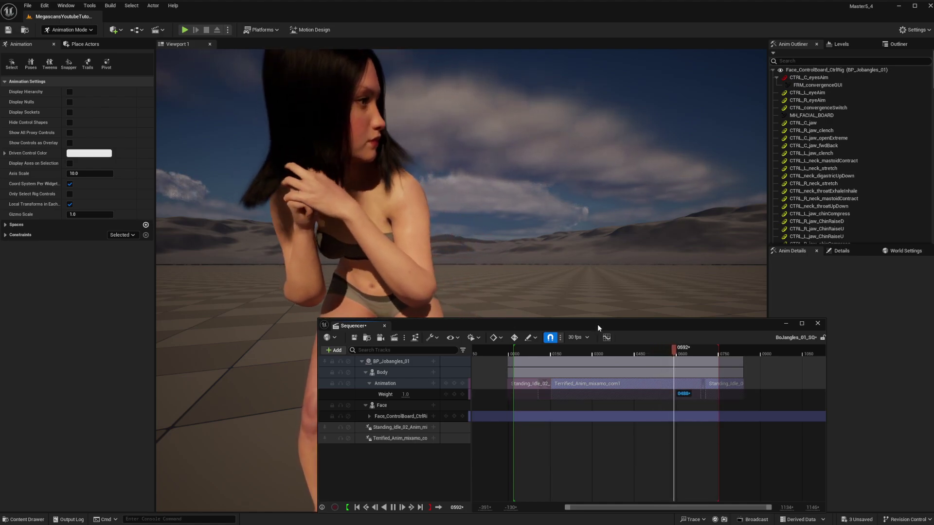
drag(597, 324, 645, 411)
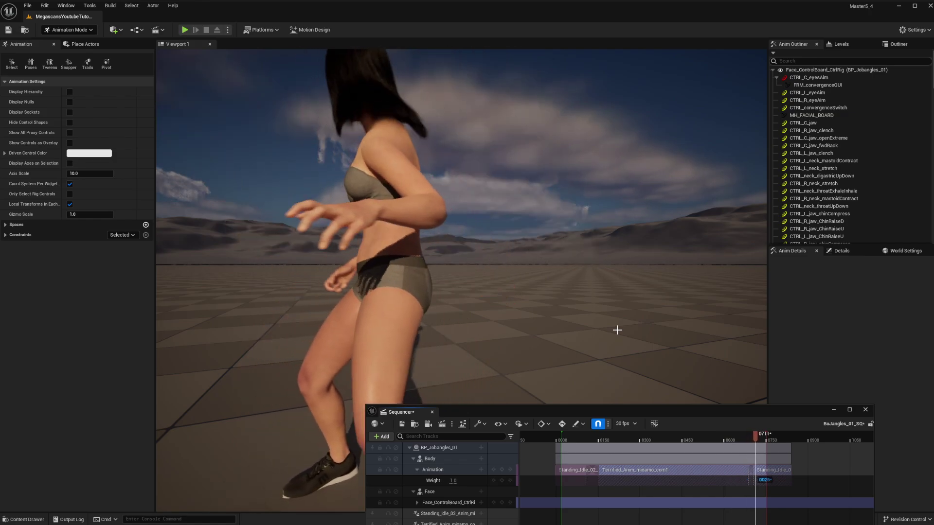
key(g)
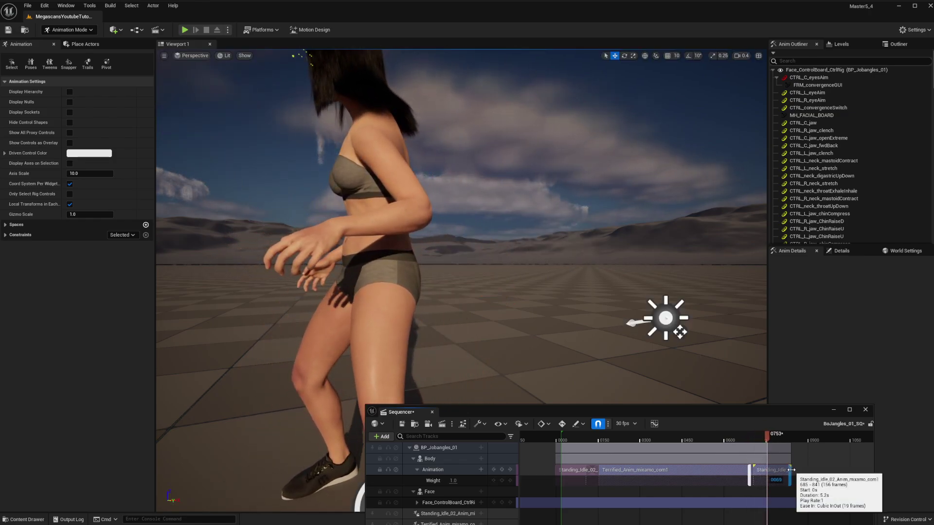
Lengthen the closing Standing_Idle_02 clip to about frame 1071 and extend the playback range to the clip's end
drag(789, 470, 842, 470)
click(791, 437)
drag(792, 439, 691, 388)
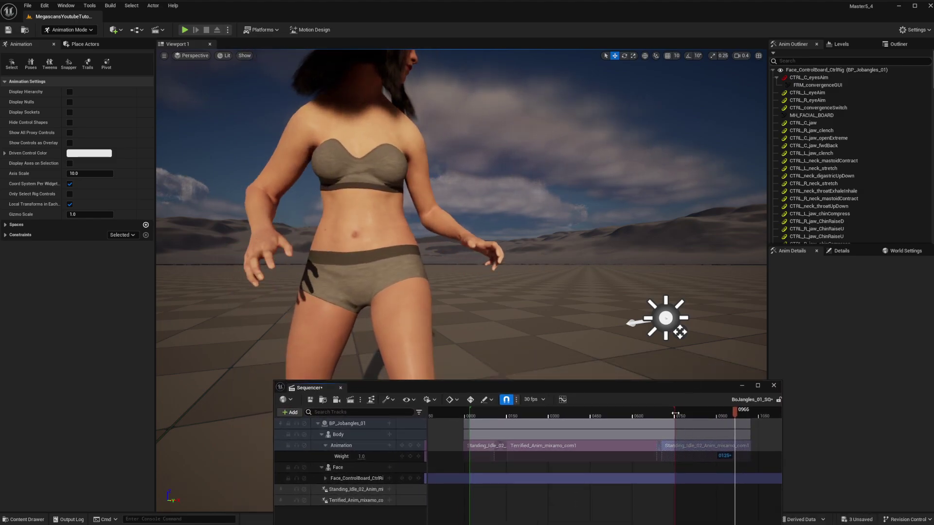
drag(750, 447, 755, 448)
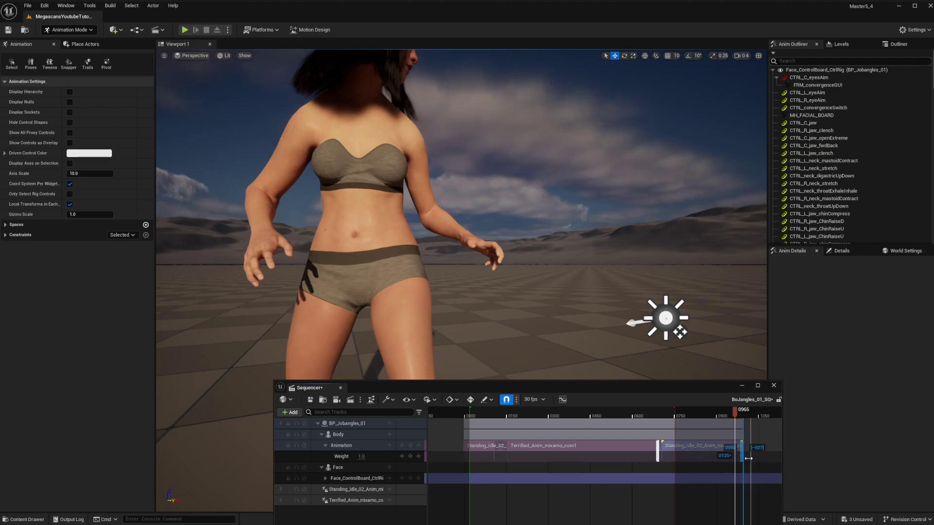
mouse_move(734, 411)
mouse_down()
mouse_move(743, 412)
mouse_move(735, 412)
mouse_up()
drag(743, 446, 761, 447)
key(space)
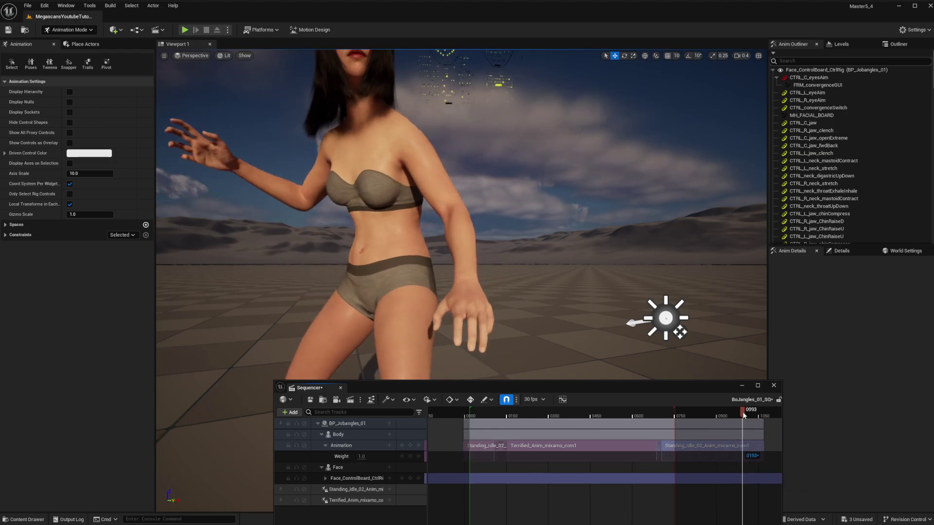
drag(675, 416, 722, 417)
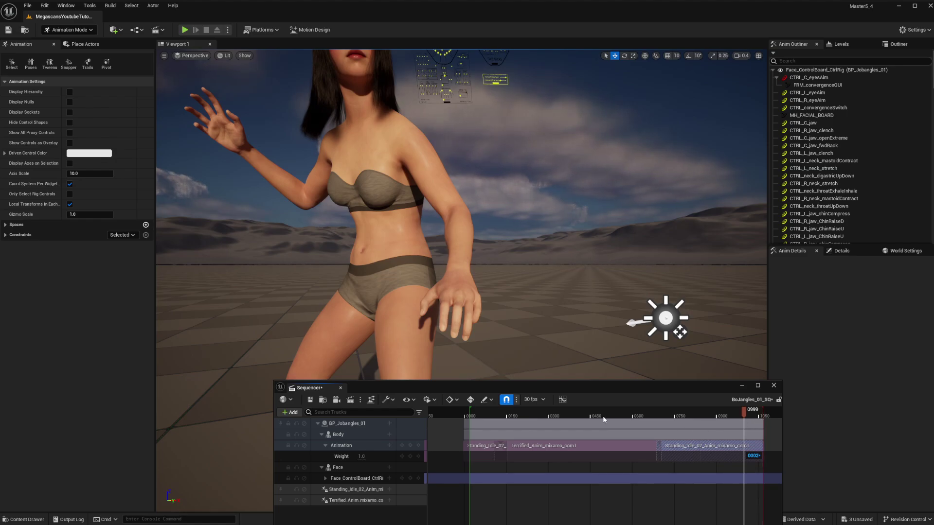
Set the playback range's start to about frame 377 and delete the Terrified clip and the first Standing_Idle clip
drag(551, 414, 572, 410)
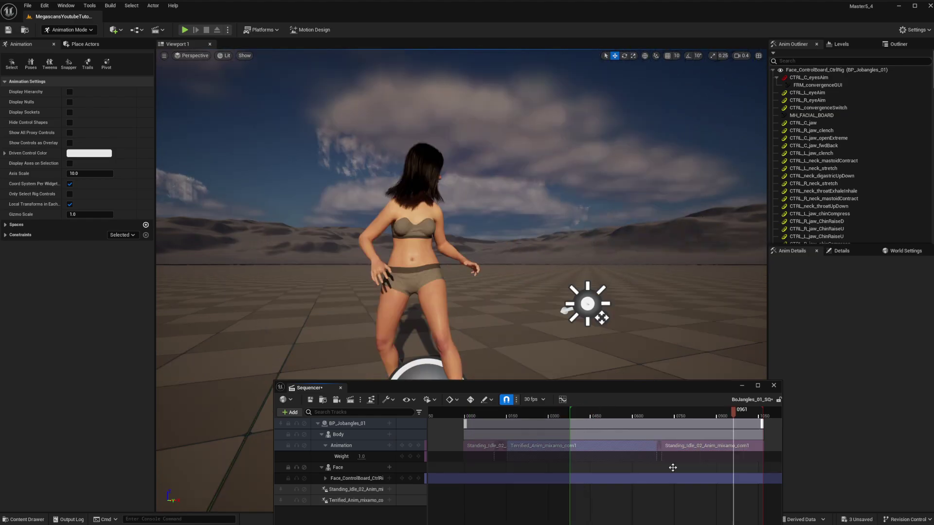
key(Delete)
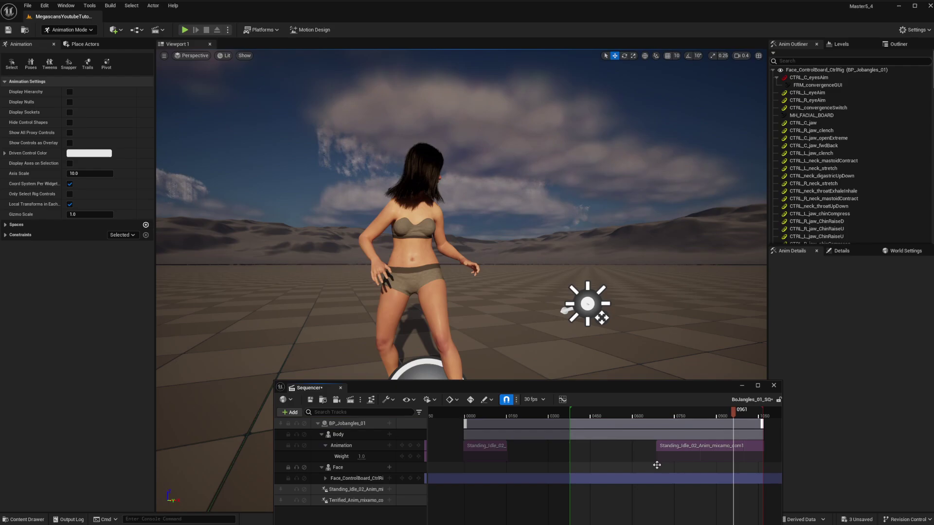
click(484, 447)
key(Delete)
Move the remaining Standing_Idle_02 clip to the playback range's start and set the range's end to the end of the clip
click(696, 452)
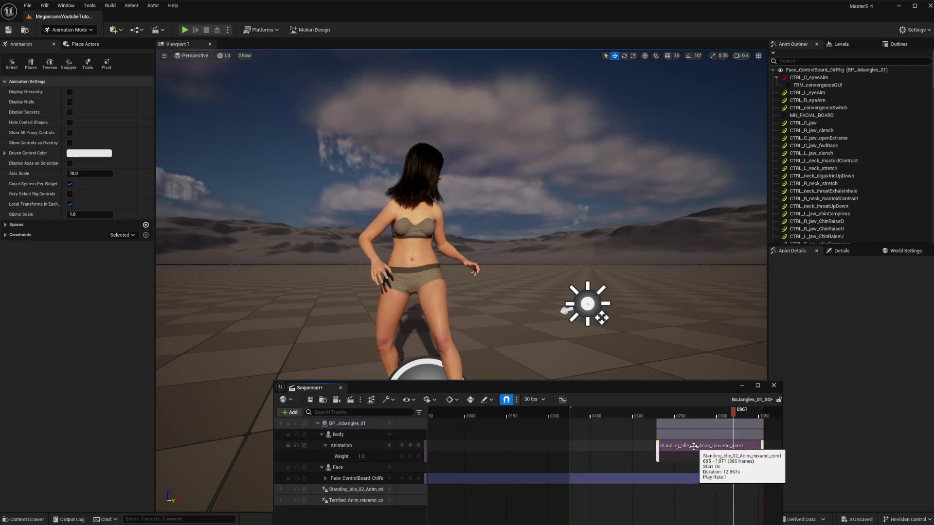
drag(664, 446, 592, 446)
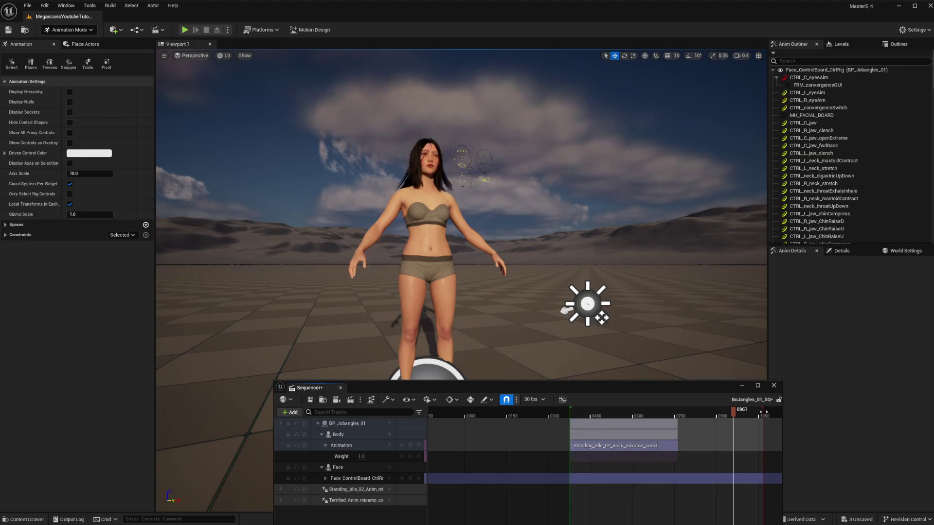
drag(764, 413, 678, 419)
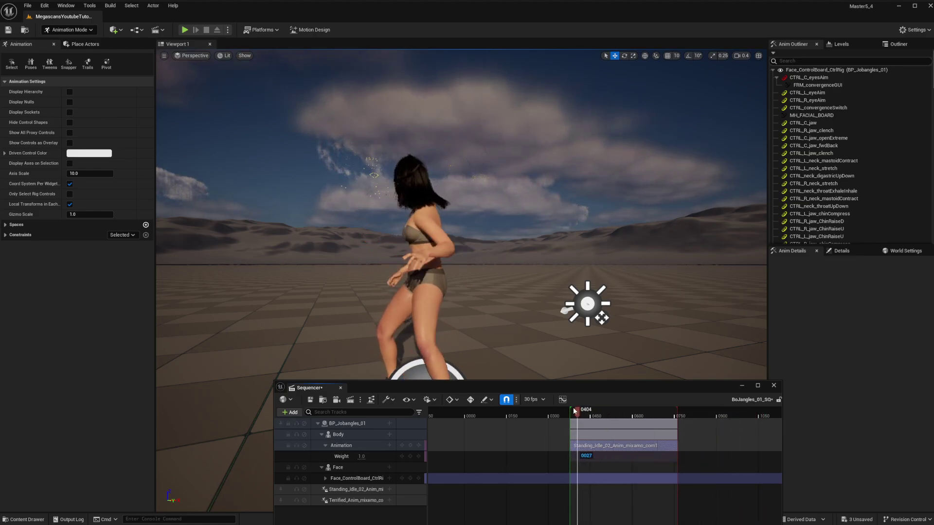
Play the idle animation from the start of the range and examine the character's motion from several angles
drag(574, 409, 570, 407)
key(space)
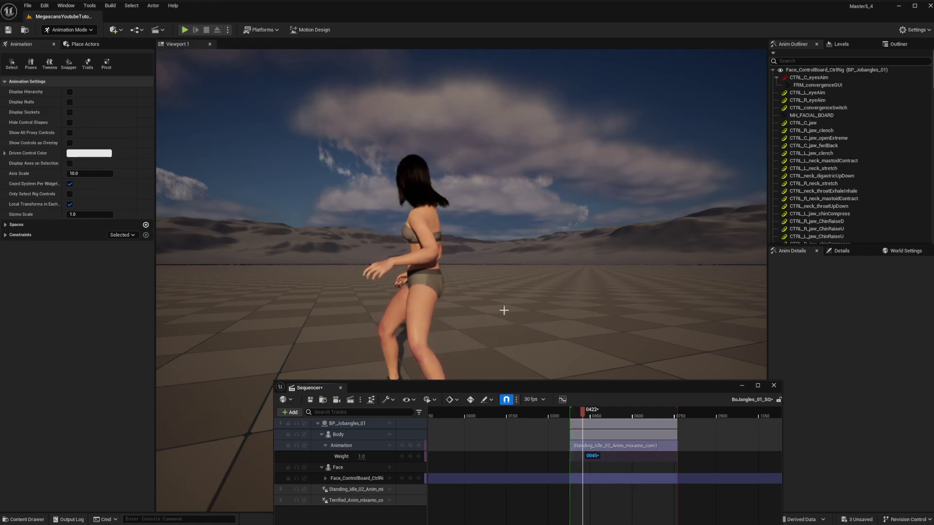
right_drag(504, 310, 459, 267)
key(w)
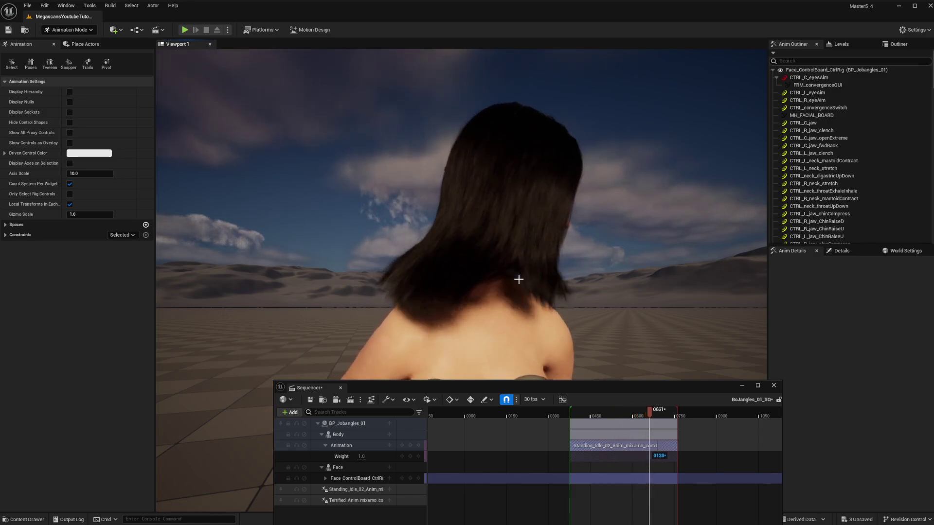
key(s)
mouse_move(518, 280)
right_down()
mouse_move(519, 343)
mouse_move(518, 279)
right_up()
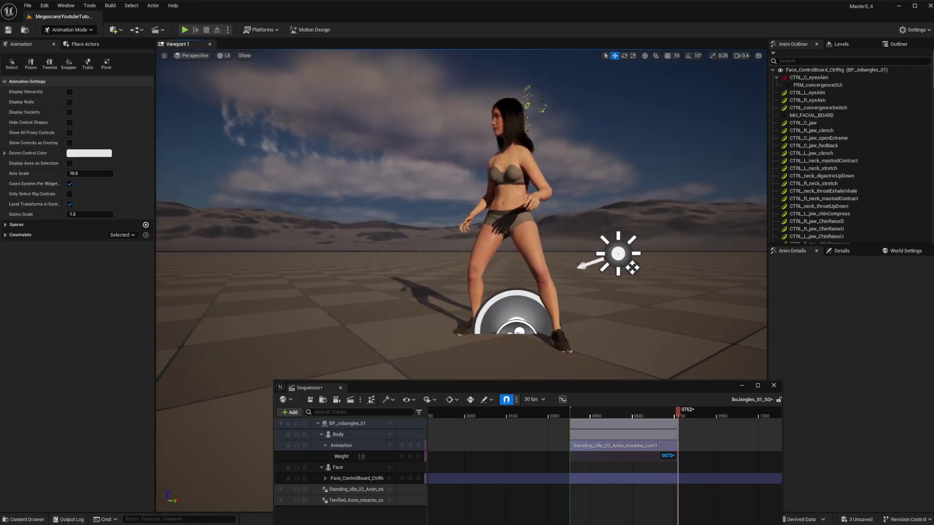
right_drag(563, 235, 563, 235)
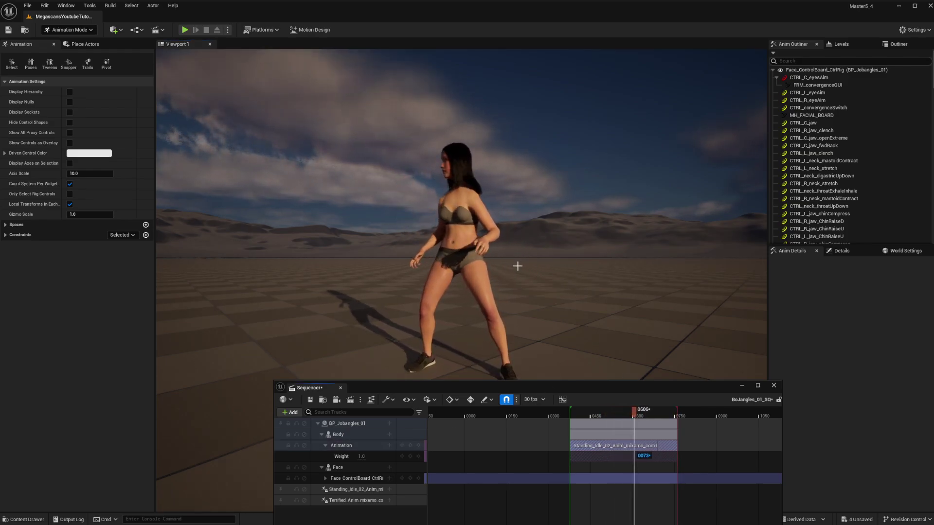
Rotate the directional light to a low sunset angle that lights the character from the side
mouse_move(550, 282)
right_down()
mouse_move(523, 284)
mouse_move(537, 286)
right_up()
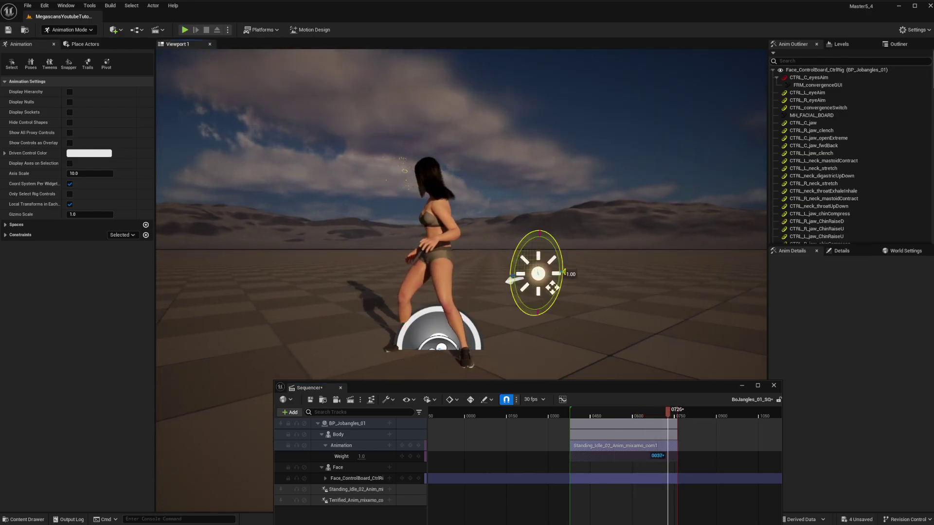
drag(552, 288, 552, 287)
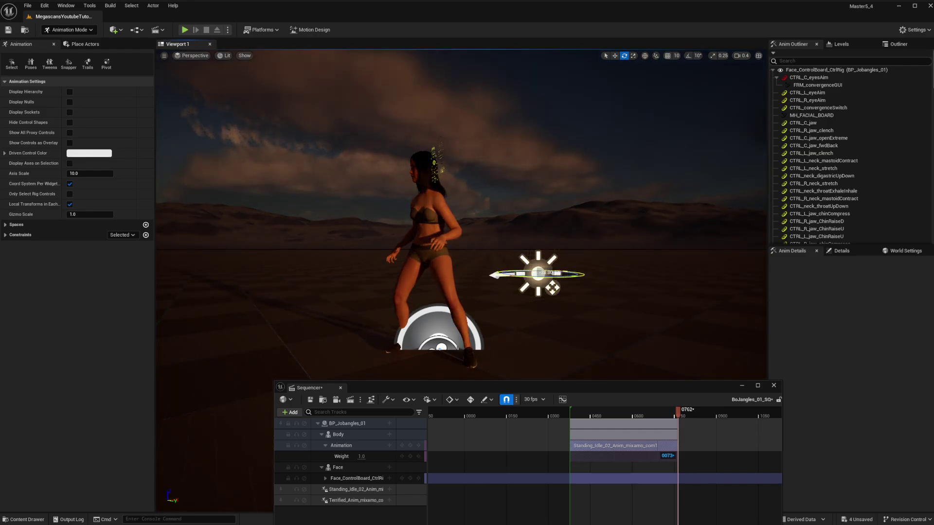
drag(552, 288, 552, 288)
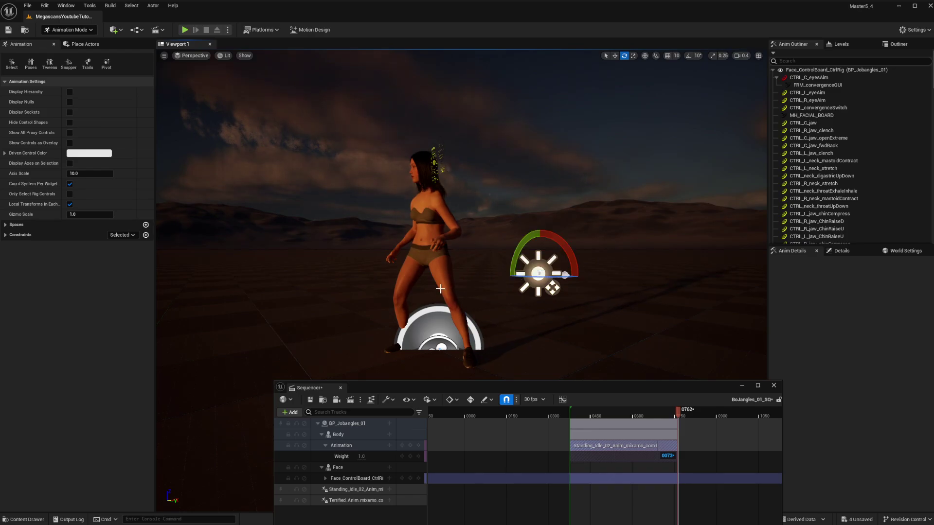
key(a)
key(w)
right_drag(440, 288, 441, 289)
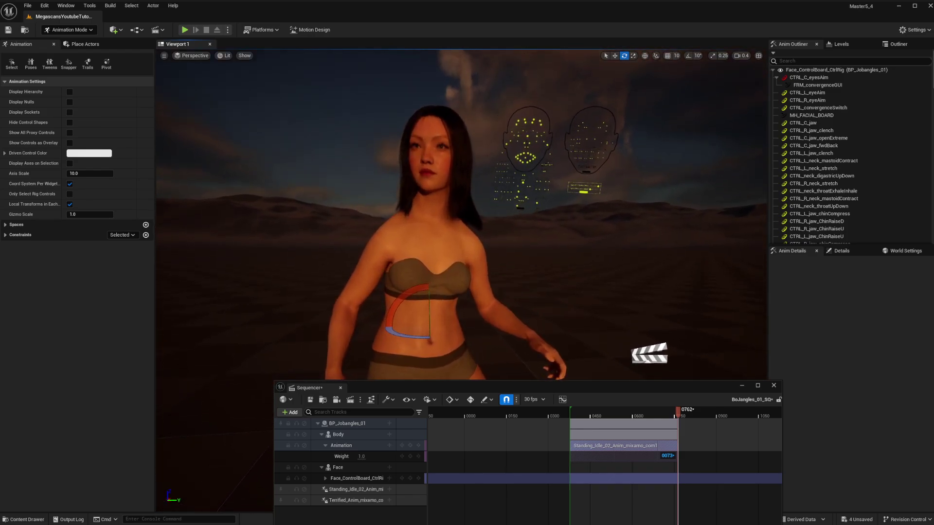
scroll(420, 294, down, 3)
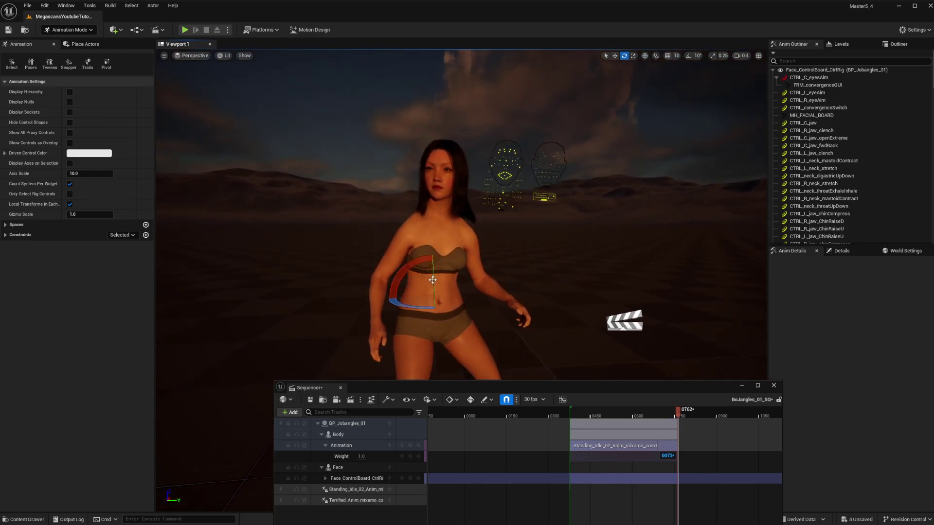
drag(433, 280, 479, 297)
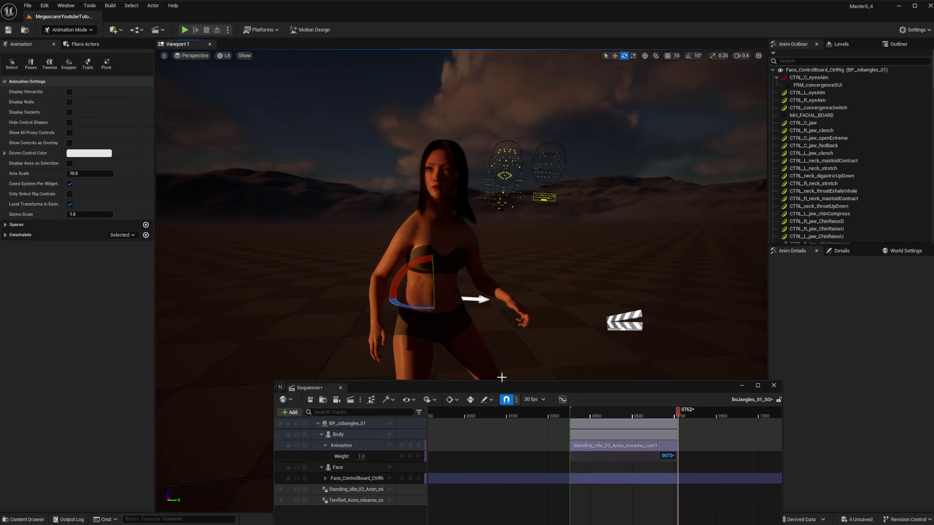
Select the CineCameraActor in the level and add it to the level sequence as an actor
key(s)
right_drag(511, 331, 659, 193)
click(683, 201)
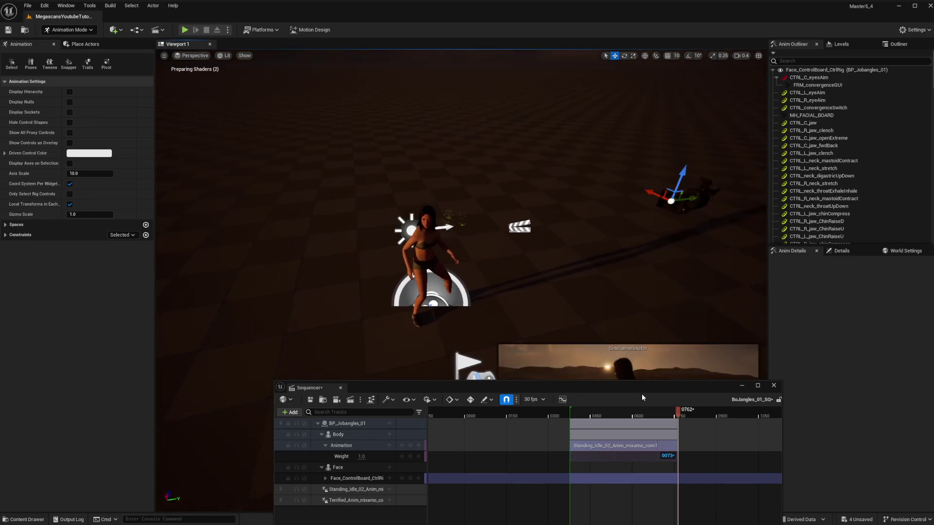
click(291, 413)
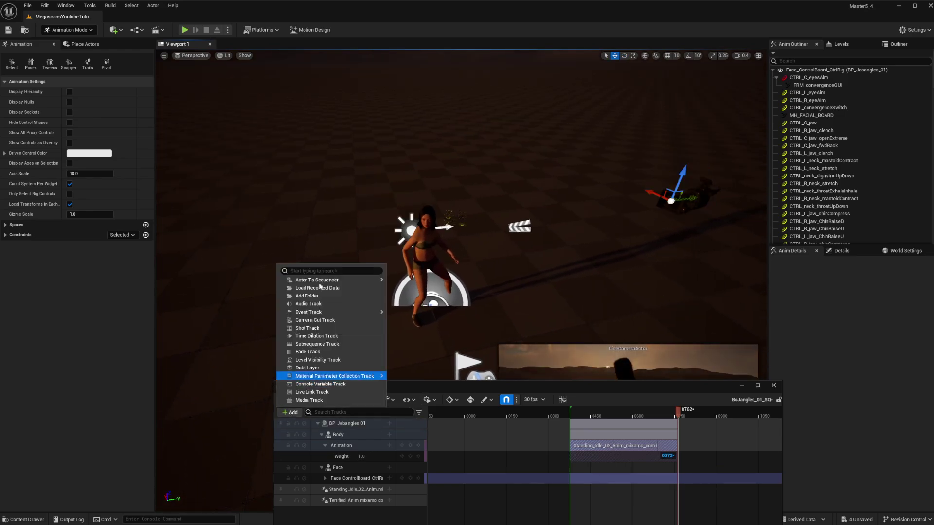
mouse_move(317, 283)
click(430, 283)
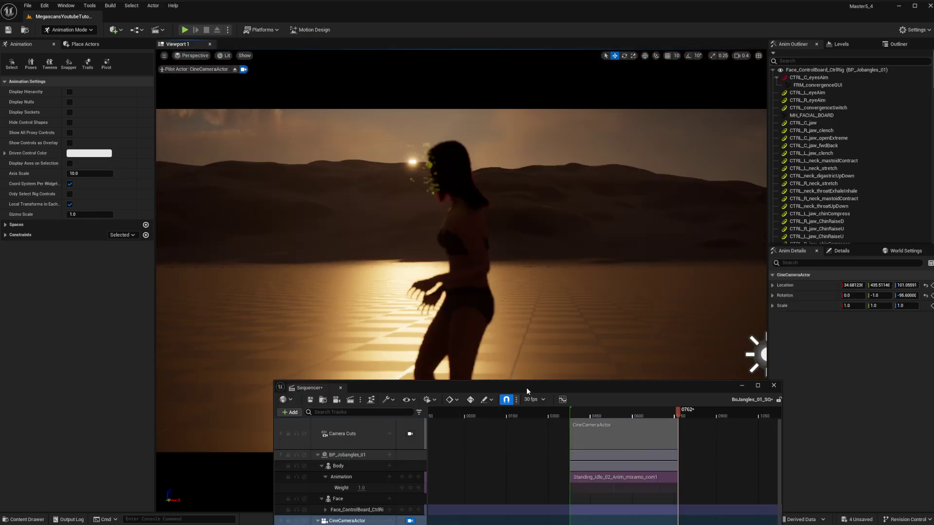
Fly the piloted CineCameraActor in to a close-up of the character's head against the sunset at frame 387
right_drag(469, 277, 624, 266)
key(a)
key(w)
scroll(518, 258, down, 2)
key(a)
right_drag(536, 257, 521, 250)
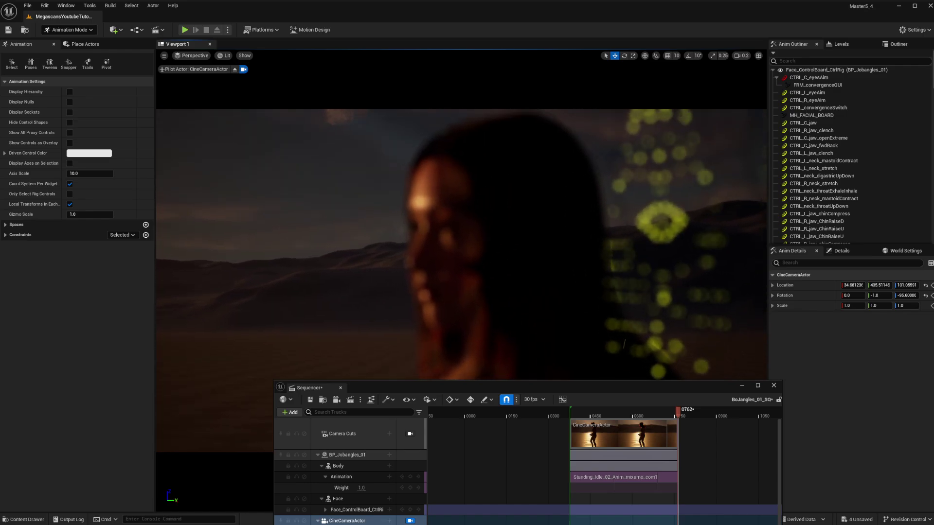
drag(666, 415, 647, 411)
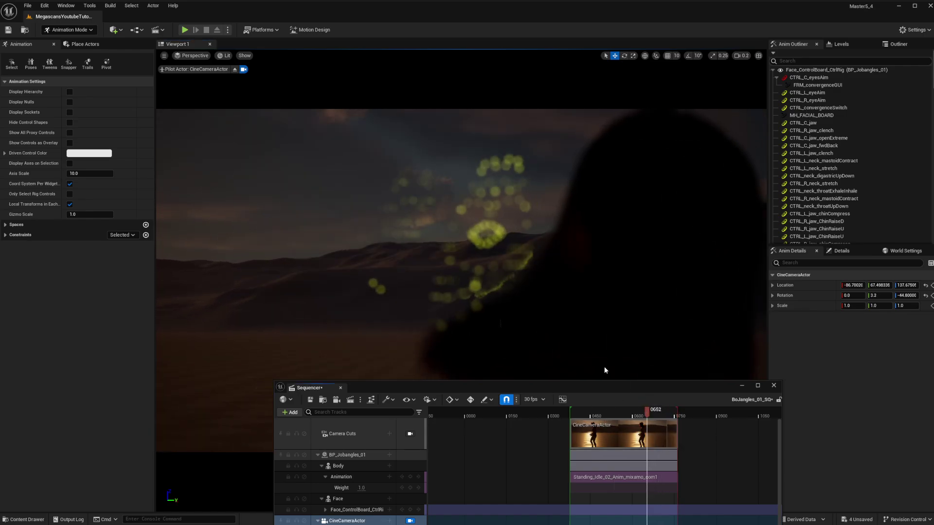
right_drag(604, 372, 619, 385)
key(a)
key(d)
key(s)
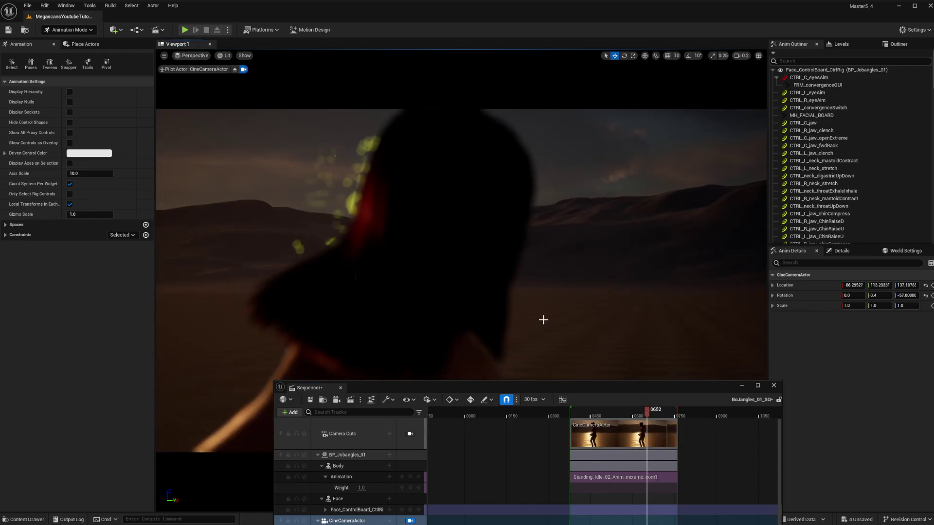
mouse_move(583, 417)
mouse_down()
mouse_move(619, 409)
mouse_move(573, 410)
mouse_up()
right_drag(423, 290, 341, 277)
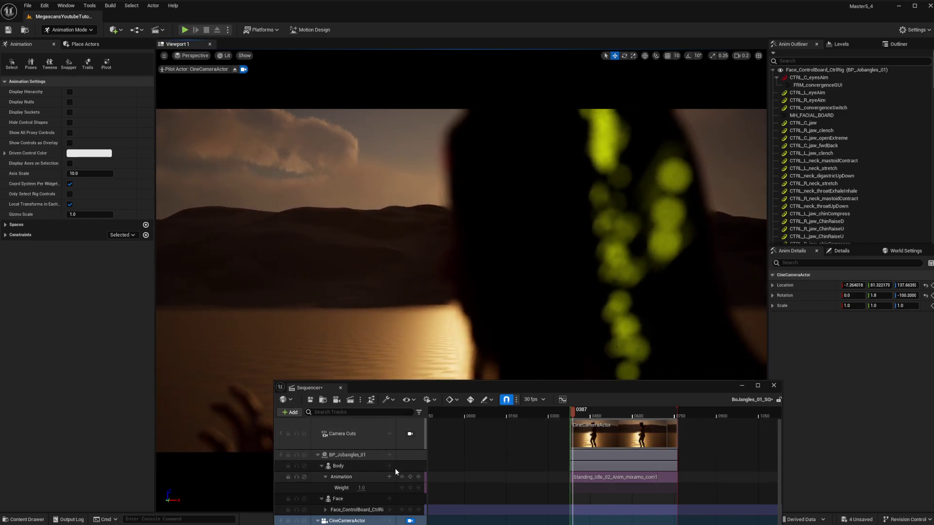
Set the camera's manual focus distance to about 74.6, then key its focus distance, focal length and aperture at frame 387
click(318, 455)
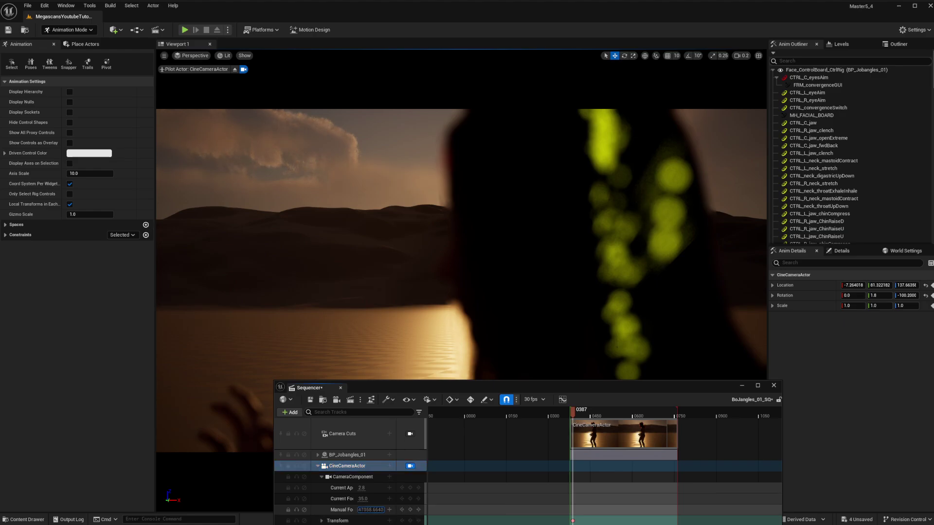
drag(371, 510, 355, 509)
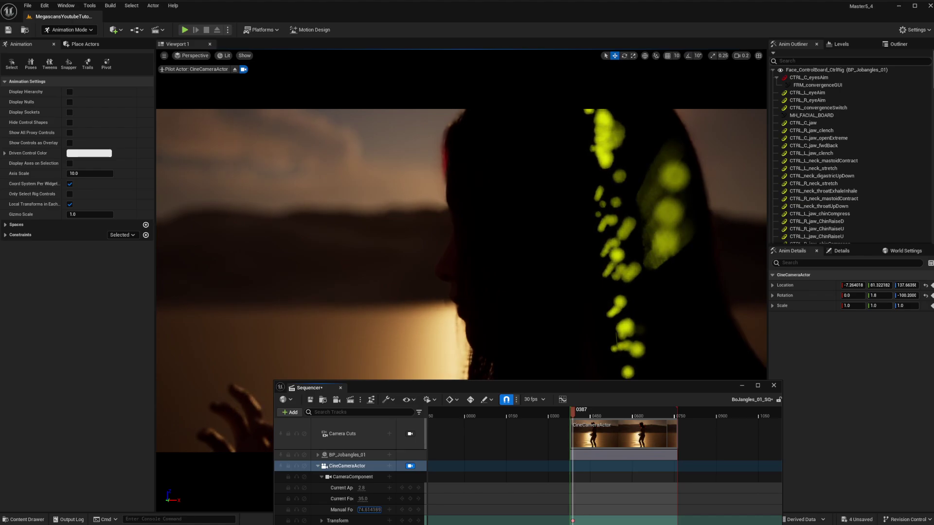
click(410, 509)
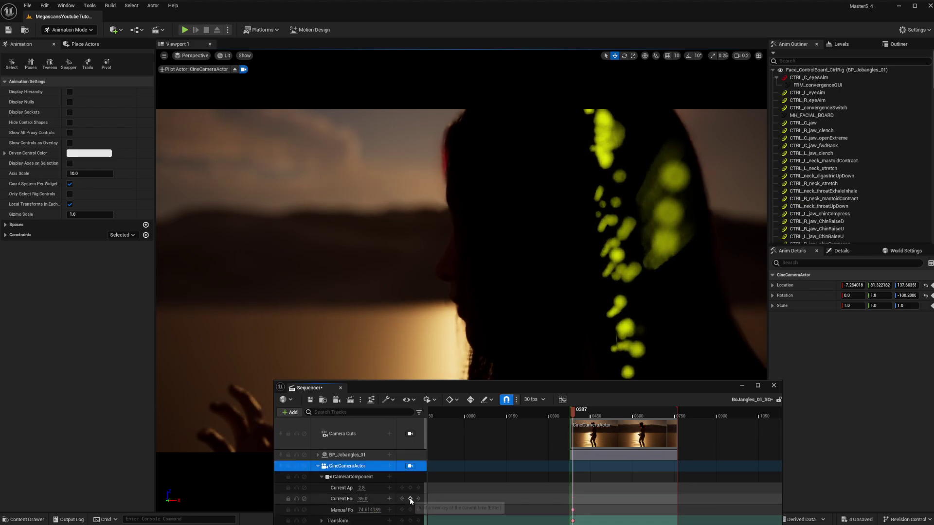
click(411, 488)
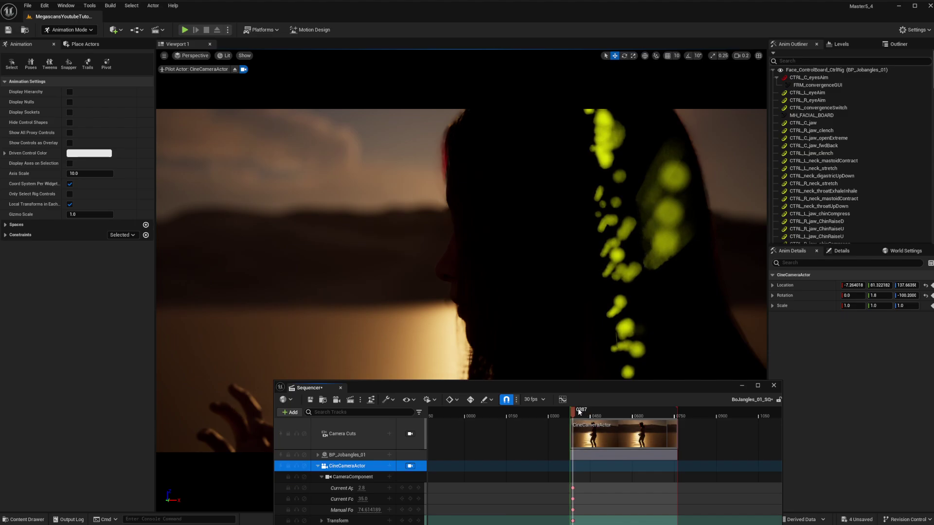
drag(599, 482, 573, 522)
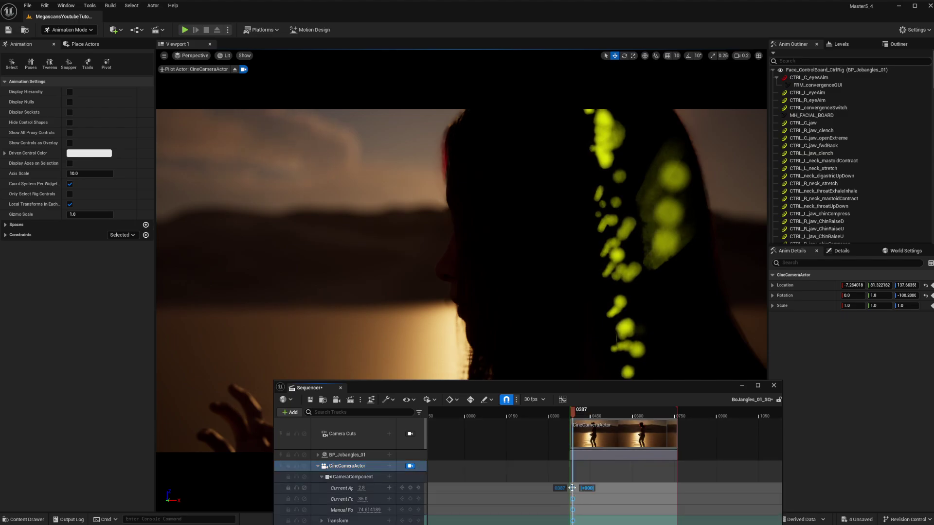
mouse_move(568, 488)
mouse_down()
mouse_move(559, 487)
mouse_move(569, 488)
mouse_up()
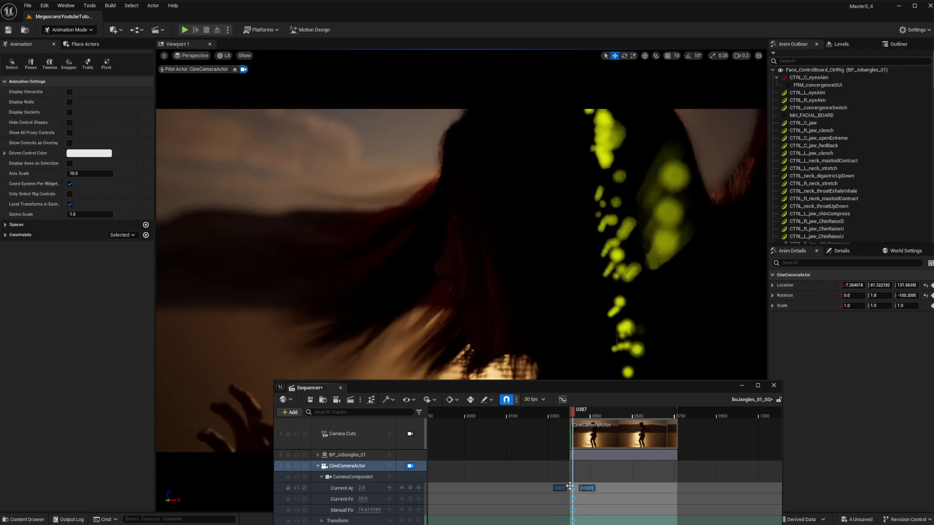
Advance to frame 483 and fly the camera around to an extreme close-up of the character's face
click(582, 414)
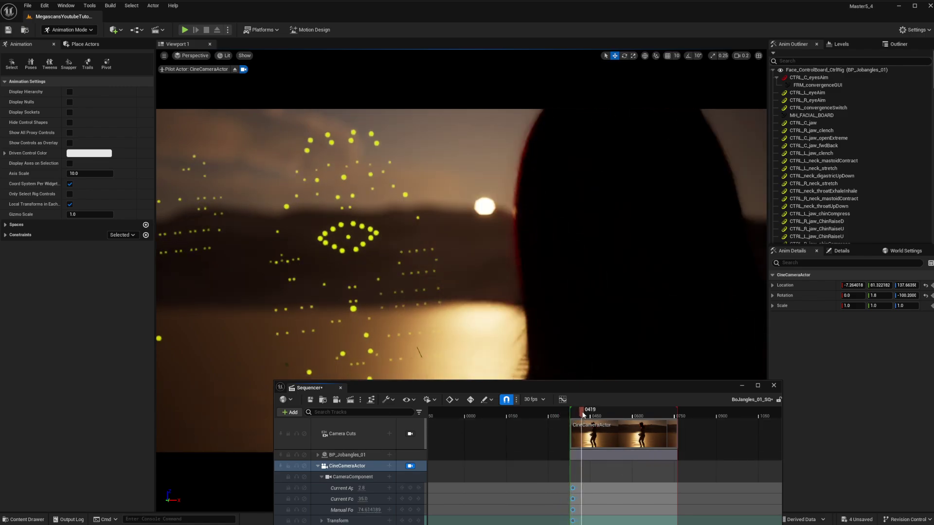
mouse_move(584, 414)
mouse_down()
mouse_move(571, 411)
mouse_move(599, 413)
mouse_up()
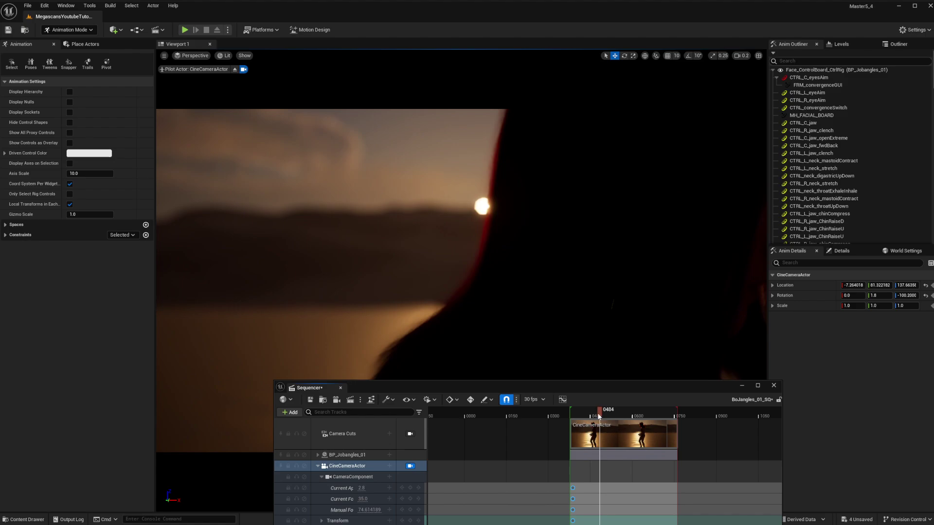
right_drag(621, 280, 520, 267)
key(q)
scroll(526, 280, down, 1)
right_drag(616, 280, 615, 271)
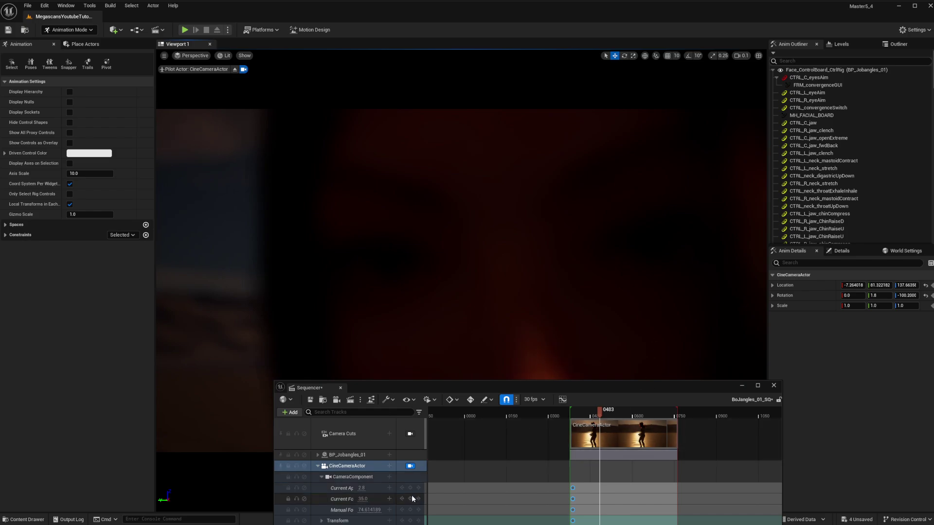
Bring the eyes into focus by setting the camera's manual focus distance to about 39.18
drag(368, 510, 341, 510)
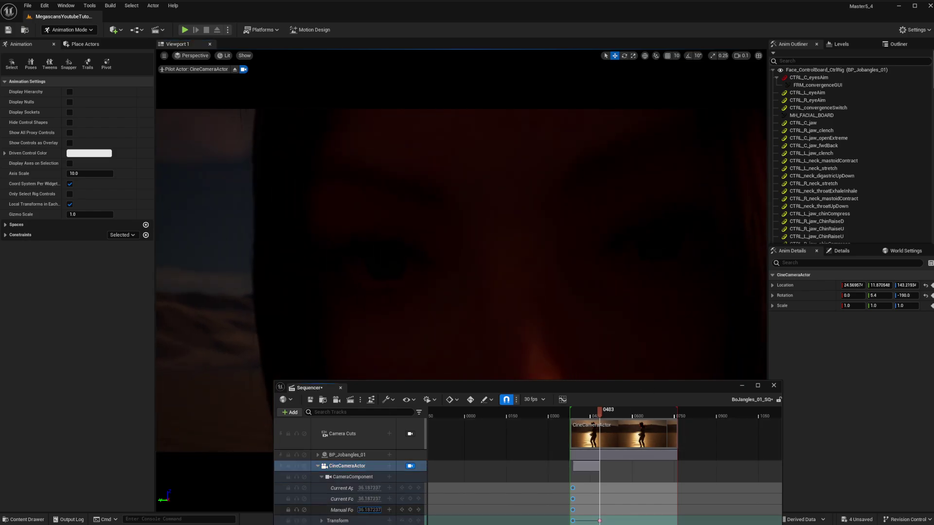
click(366, 511)
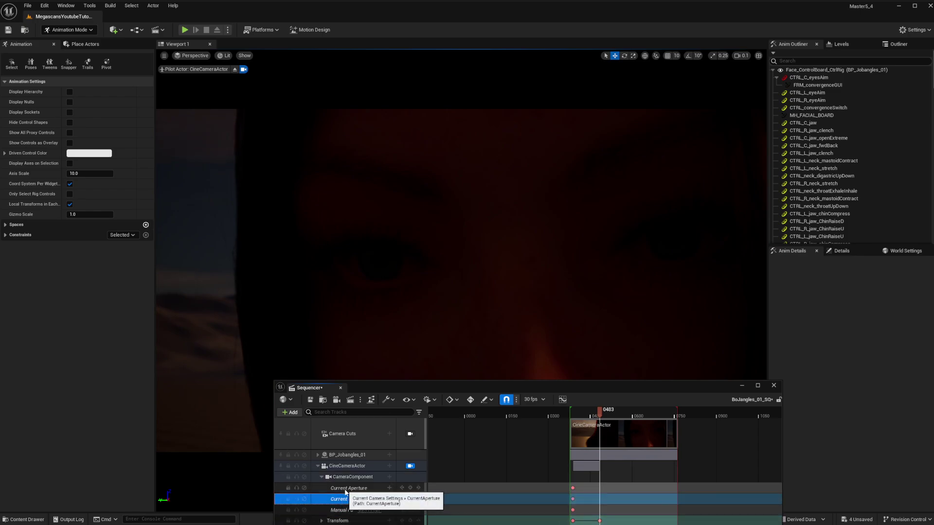
drag(369, 499, 356, 499)
key(ctrl+z)
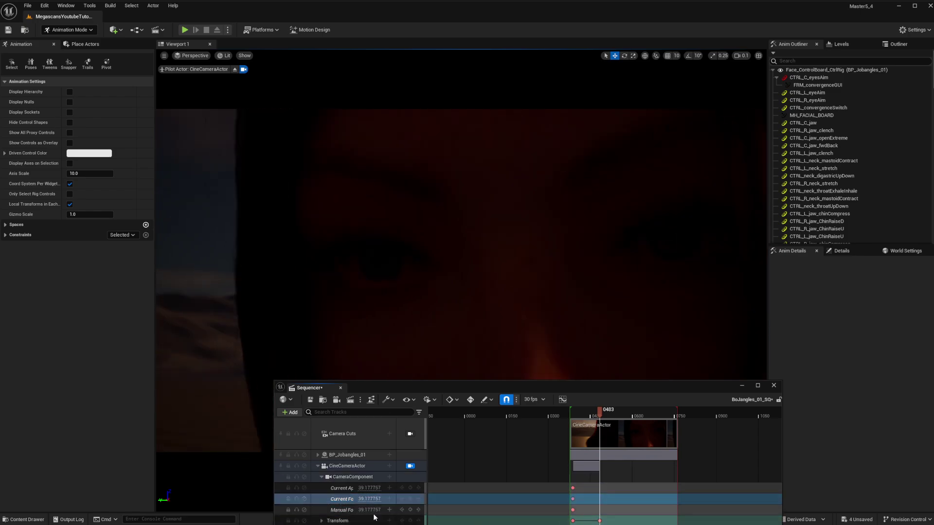
Reframe the character's head at frame 446, key the camera's transform there, and enable auto-keying
drag(600, 412, 589, 412)
right_drag(550, 296, 599, 297)
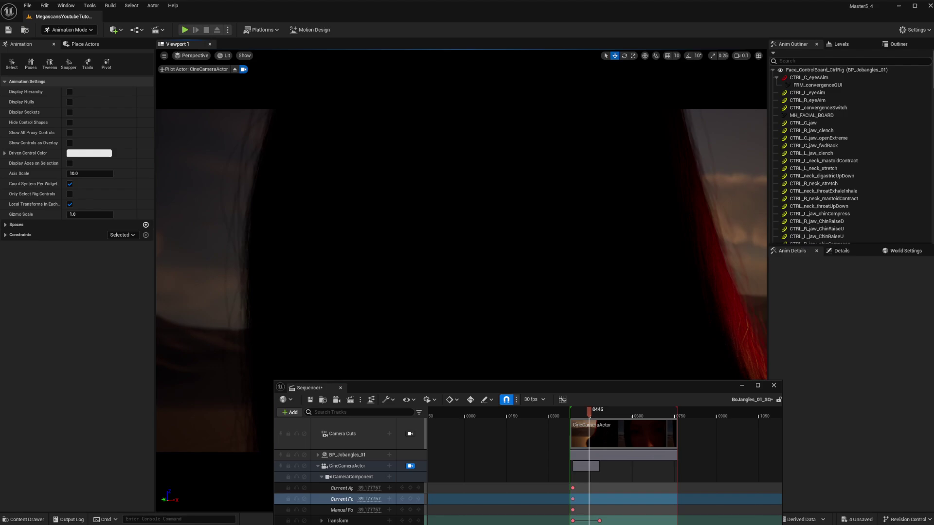
click(410, 521)
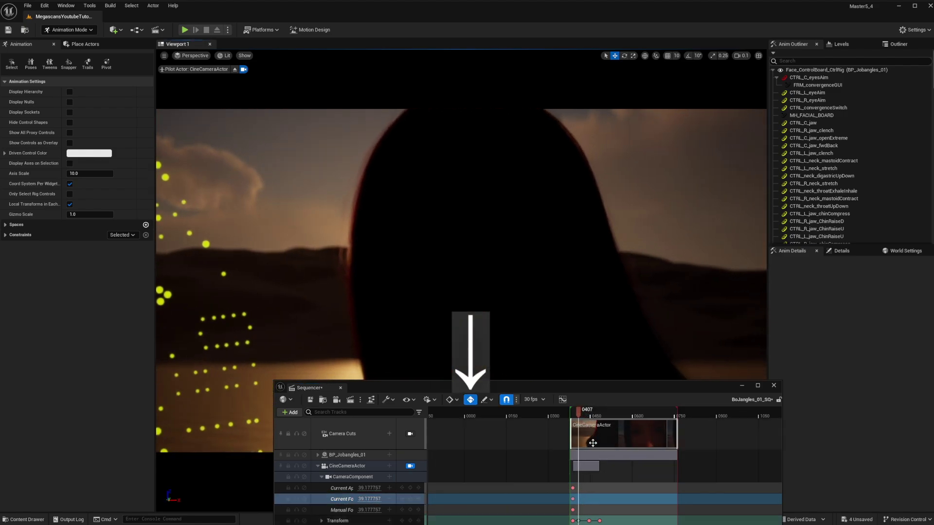
At frame 575, reframe the camera as a close-up of the character's eyes and set the manual focus distance to about 18.93
drag(574, 410, 626, 411)
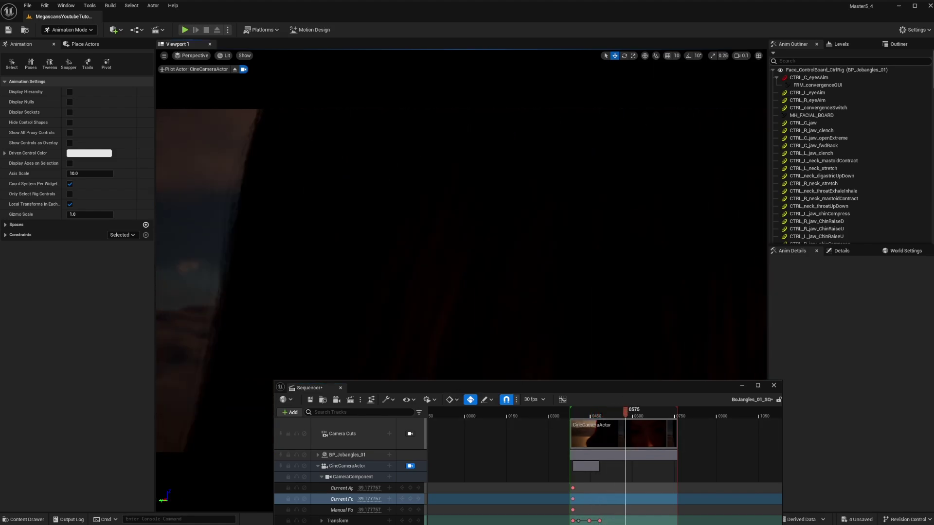
right_drag(462, 244, 486, 207)
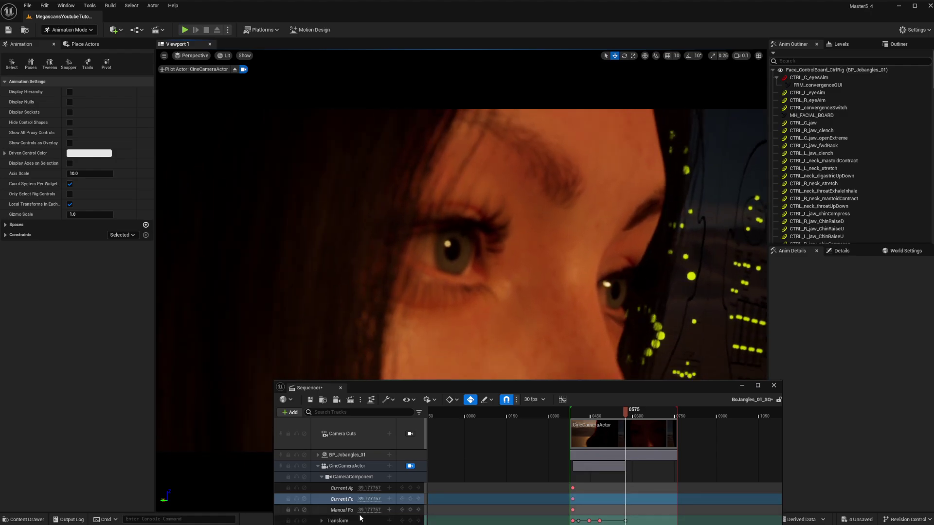
drag(369, 510, 358, 510)
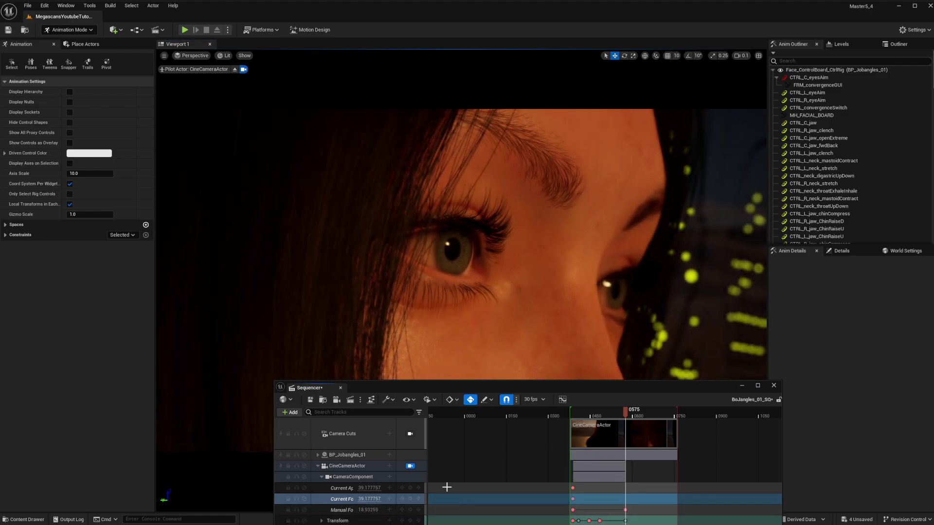
Reframe the camera on the head at frame 519 and play the sequence to review the camera move
drag(626, 411, 610, 411)
right_drag(461, 243, 516, 243)
drag(610, 414, 571, 421)
key(space)
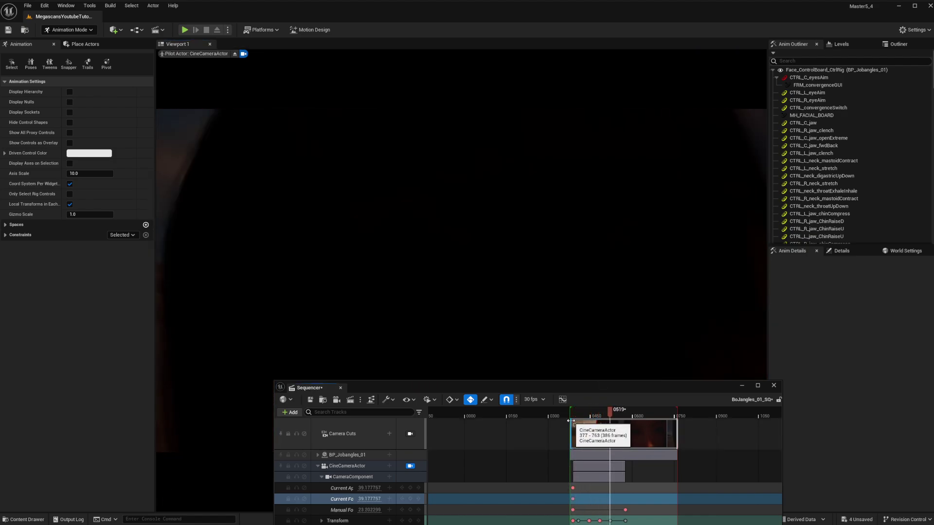
key(space)
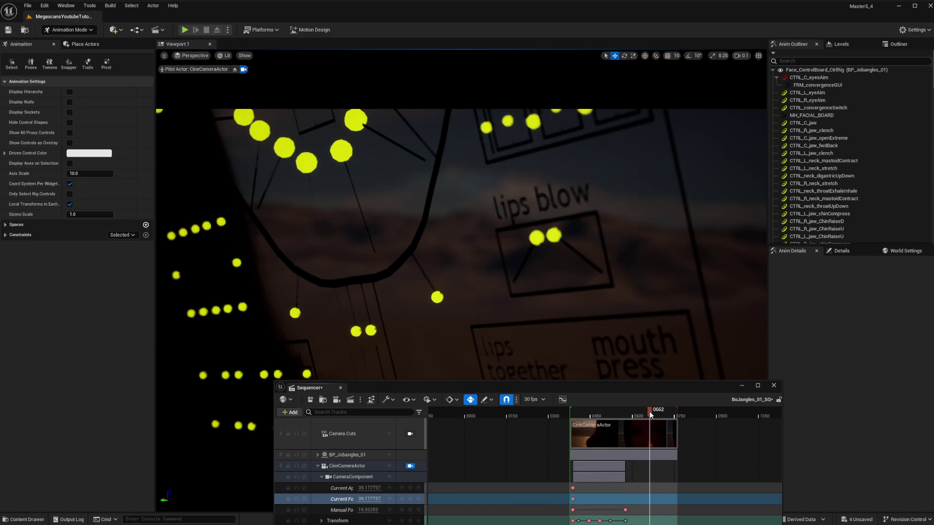
Reframe the camera at frame 662 and pull back to a focused medium shot at frame 712, with focus distance about 344
right_drag(551, 308, 291, 311)
scroll(551, 309, up, 1)
drag(650, 412, 663, 411)
right_drag(584, 311, 487, 311)
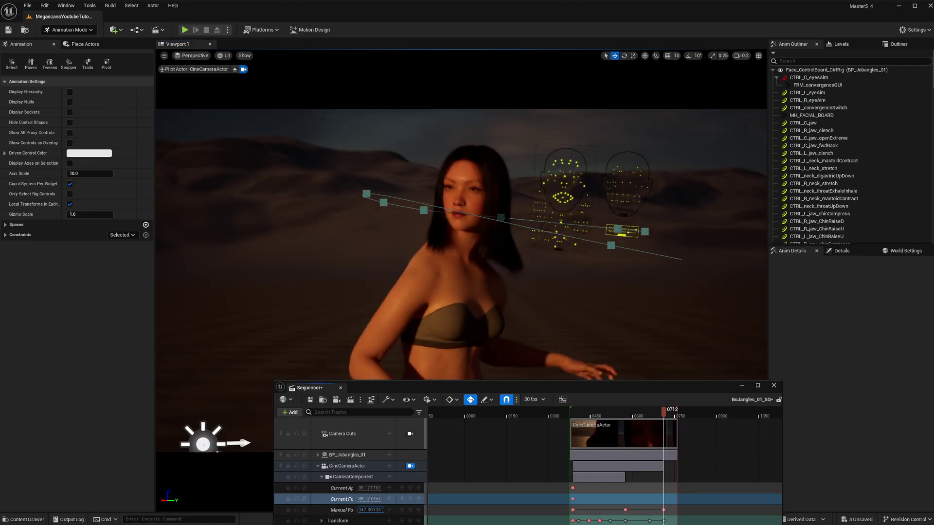
Reframe the camera on the face at frame 603 and play the shot from the start of the range
drag(662, 412, 631, 413)
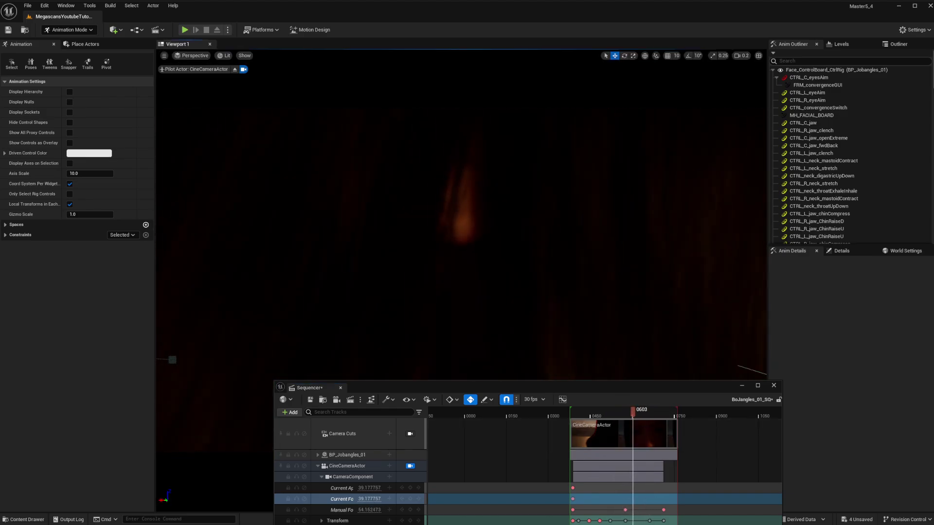
right_drag(462, 234, 453, 272)
drag(629, 416, 536, 463)
key(space)
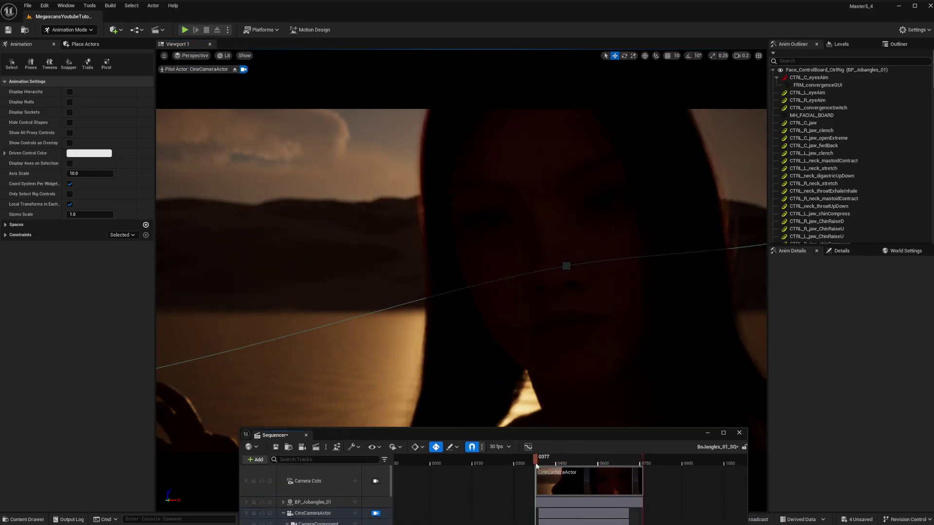
key(space)
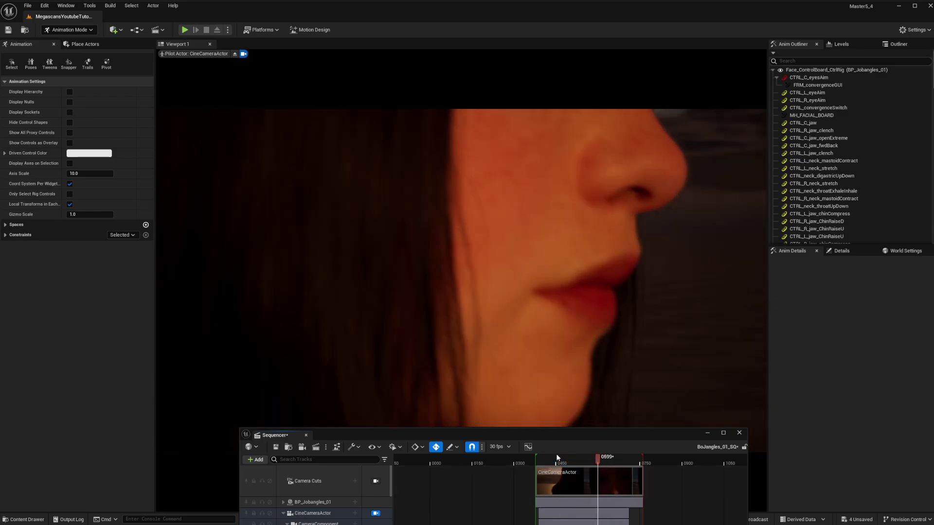
Reposition the Sequencer window to show the camera's focus and transform keys, and replay the opening of the shot
drag(541, 433, 507, 481)
drag(534, 486, 499, 443)
scroll(516, 470, down, 2)
scroll(517, 469, down, 1)
key(space)
key(space)
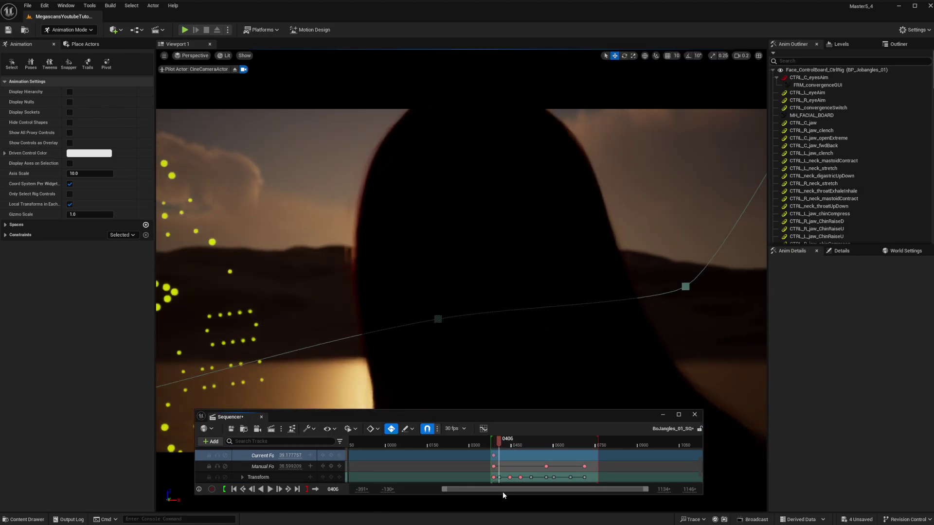
Adjust the camera's framing at the transform key on frame 407 and replay the shot from the start
click(500, 478)
right_drag(618, 360, 584, 345)
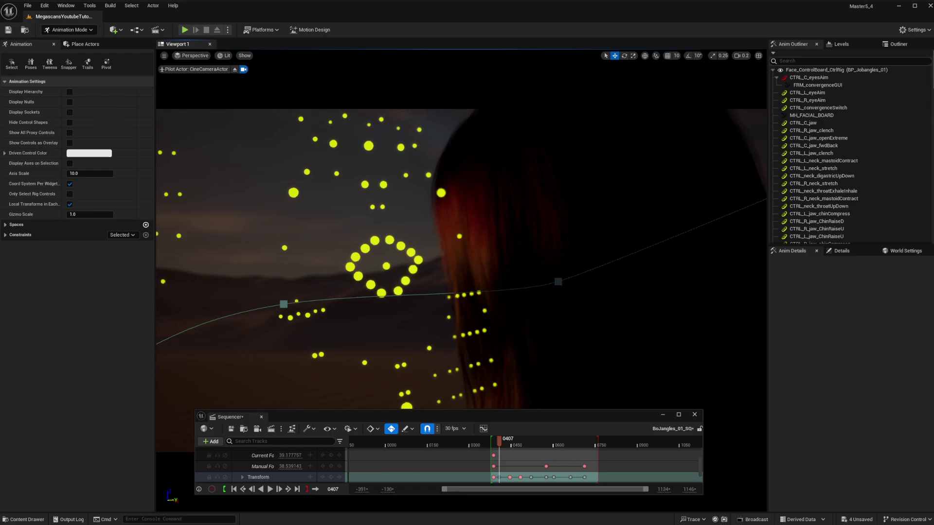
key(ctrl+z)
mouse_move(500, 444)
mouse_down()
mouse_move(515, 444)
mouse_move(492, 448)
mouse_up()
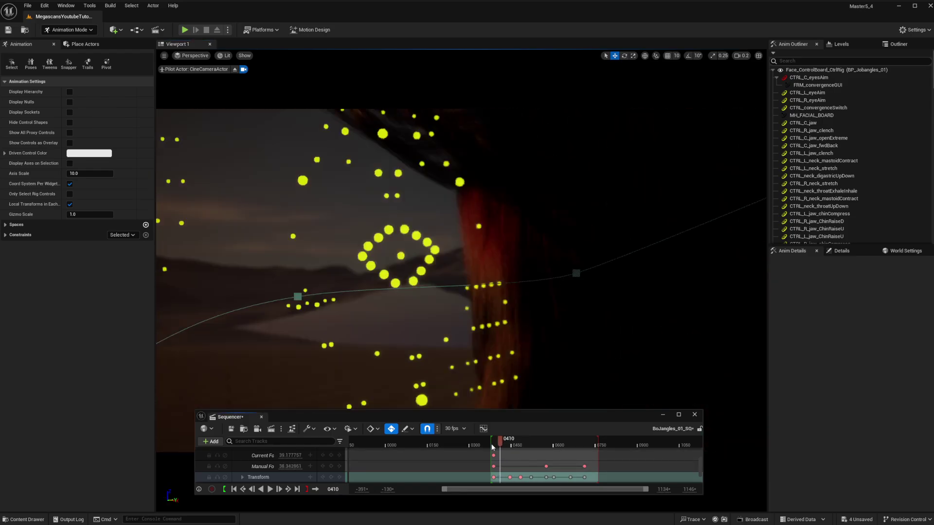
key(space)
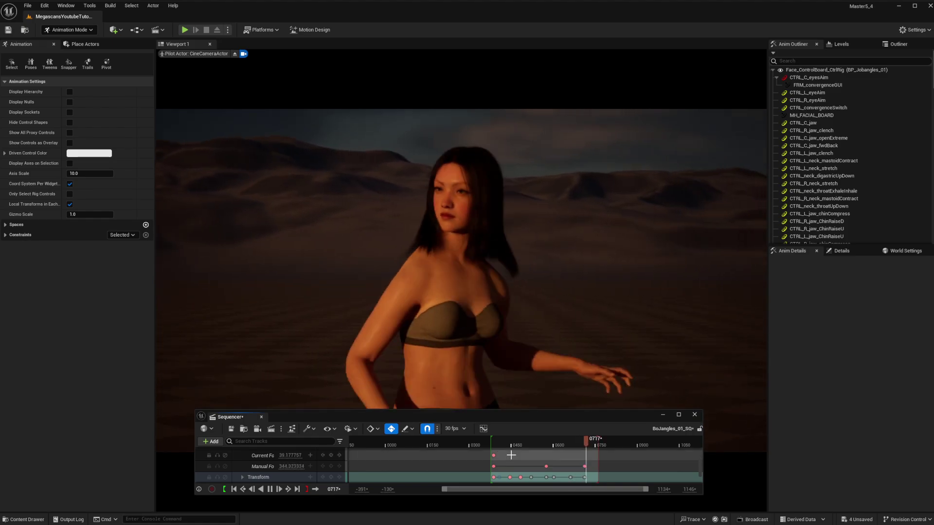
Replace the camera's transform key at frame 662 with a reframed one at frame 647, and play the shot's ending
drag(552, 442, 571, 477)
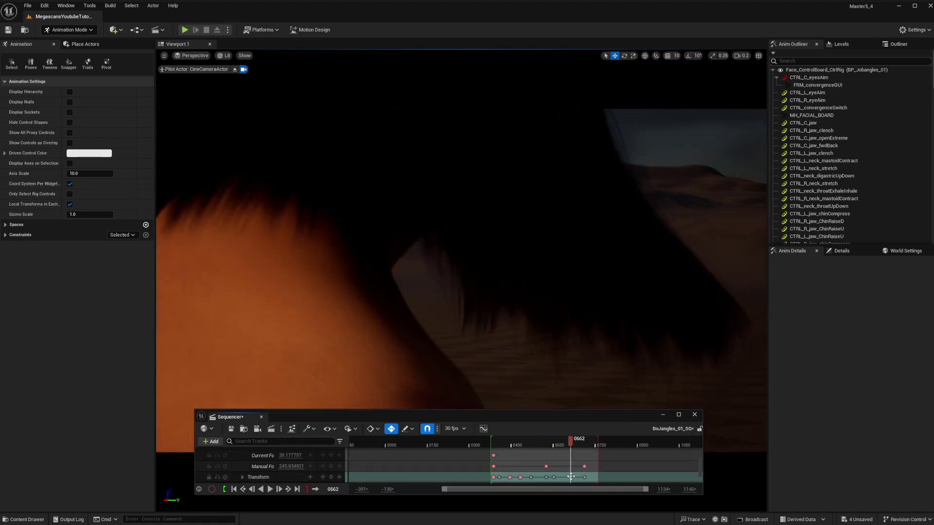
mouse_move(567, 442)
mouse_down()
mouse_move(551, 443)
mouse_move(566, 441)
mouse_up()
right_drag(461, 262, 465, 248)
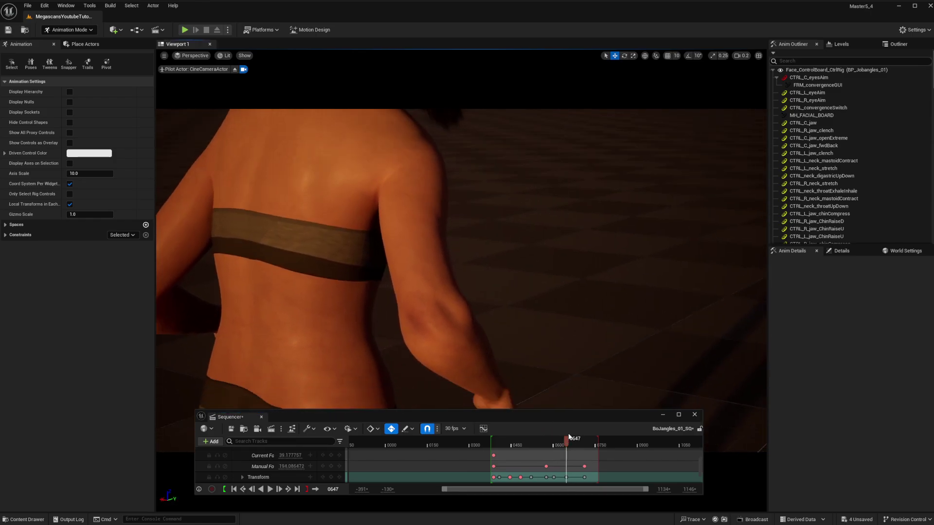
key(space)
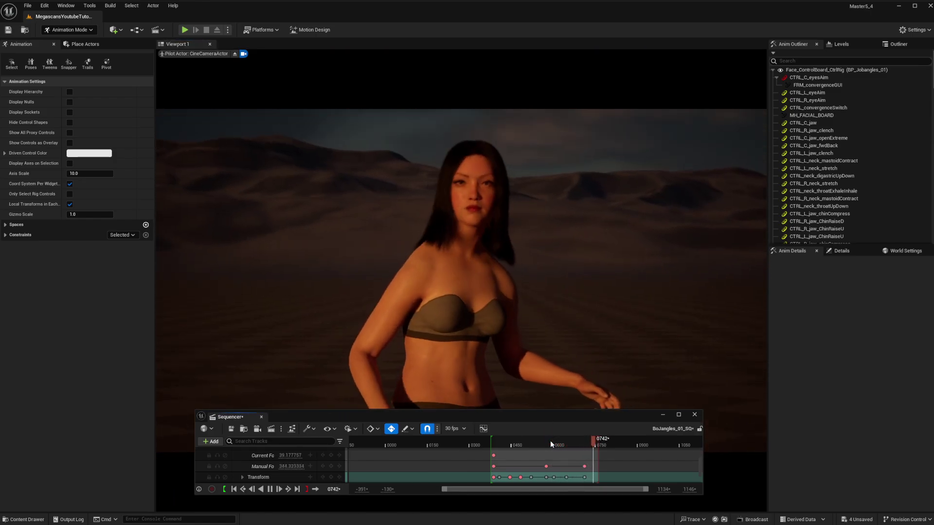
key(space)
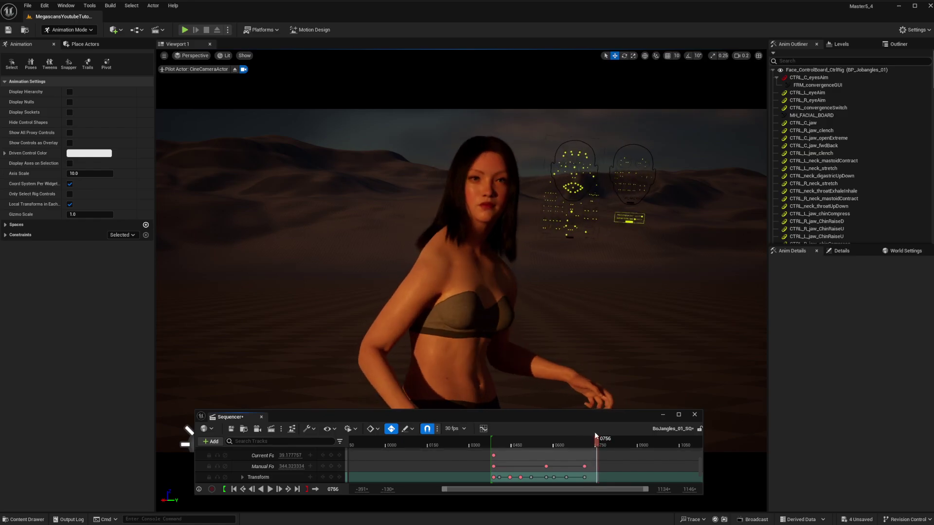
Pull the camera back at frame 756 to key a wider ending, and replay the shot from the start of the range
key(a)
right_drag(588, 375, 624, 384)
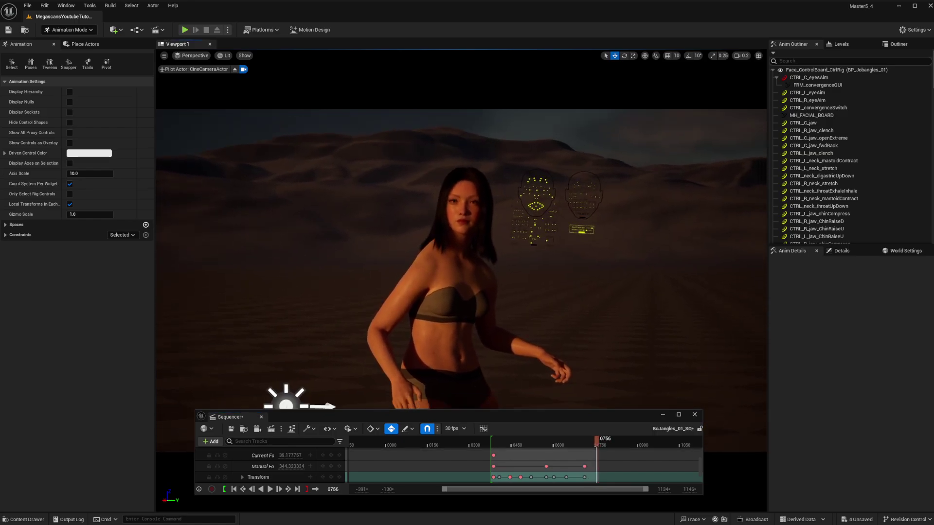
drag(590, 445, 493, 448)
key(space)
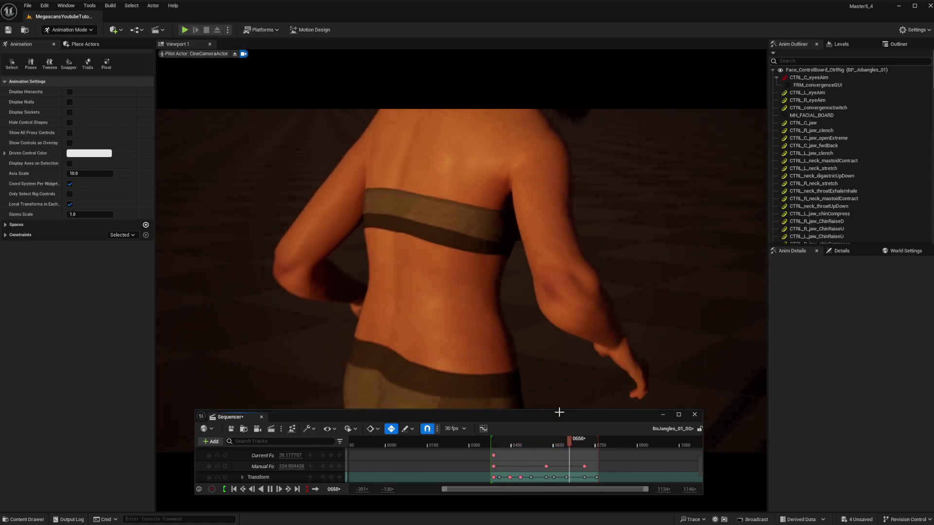
click(490, 442)
mouse_move(490, 443)
mouse_down()
mouse_move(508, 442)
mouse_move(492, 442)
mouse_up()
key(space)
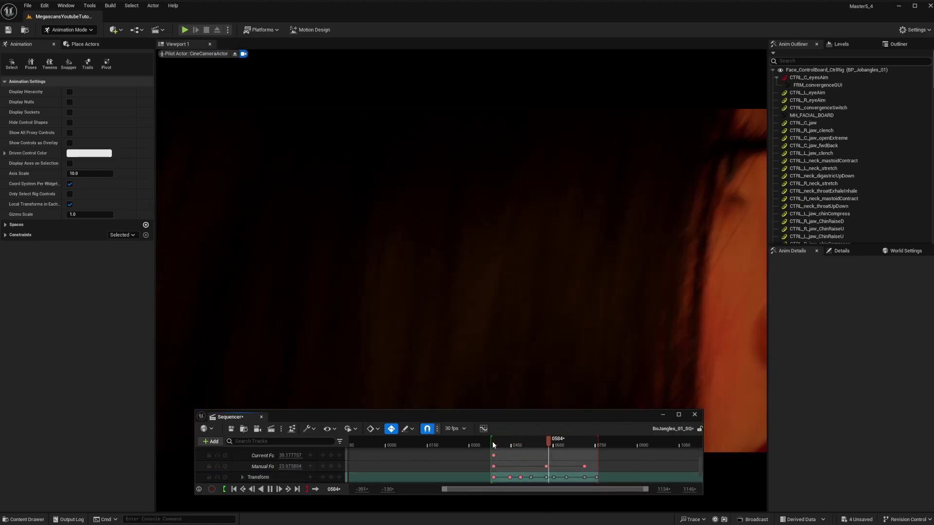
Place a Rect Light by the character's face at frame 483 and turn off auto keying in the sequence
drag(508, 421, 530, 462)
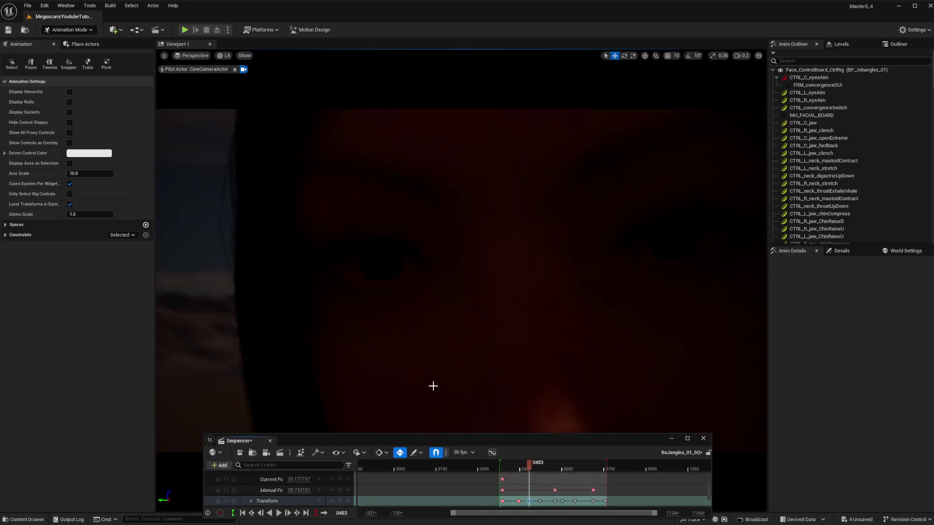
click(84, 44)
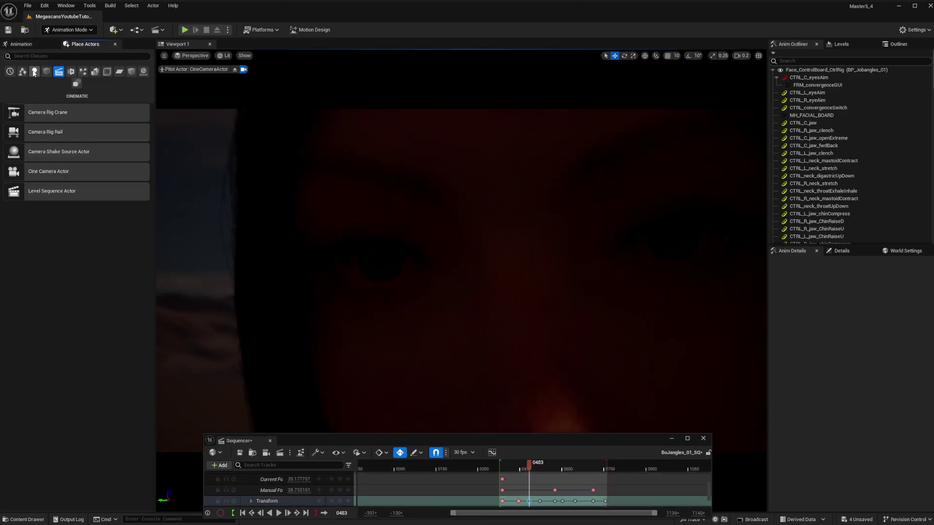
drag(61, 191, 505, 302)
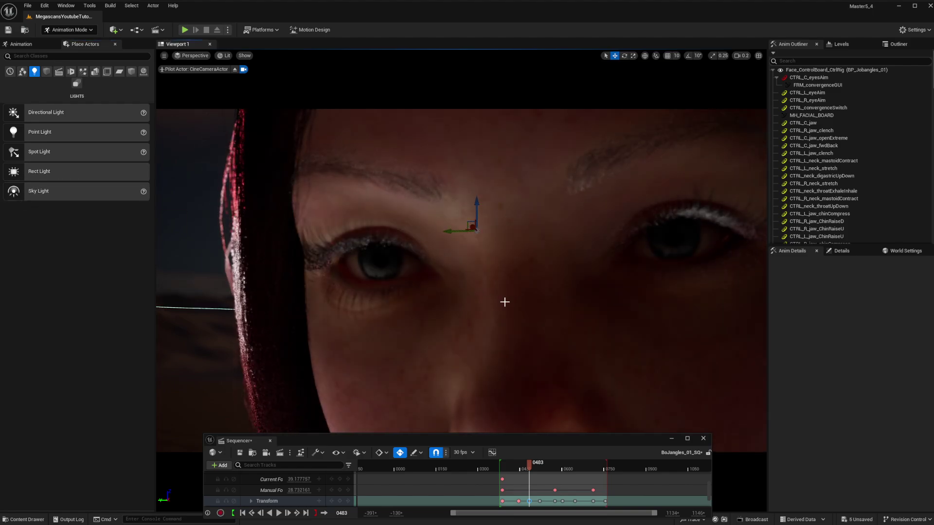
click(399, 456)
Move the rect light away from the face, out to the side of the character
key(s)
right_drag(463, 344, 463, 344)
scroll(463, 344, up, 3)
drag(691, 170, 380, 229)
right_drag(380, 229, 351, 165)
key(s)
right_drag(351, 394, 351, 443)
key(w)
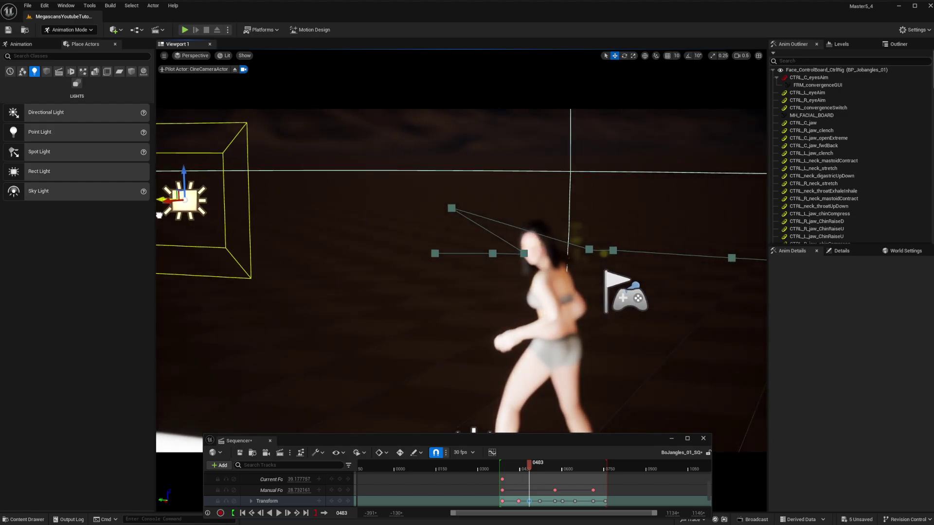
key(a)
right_drag(348, 204, 385, 233)
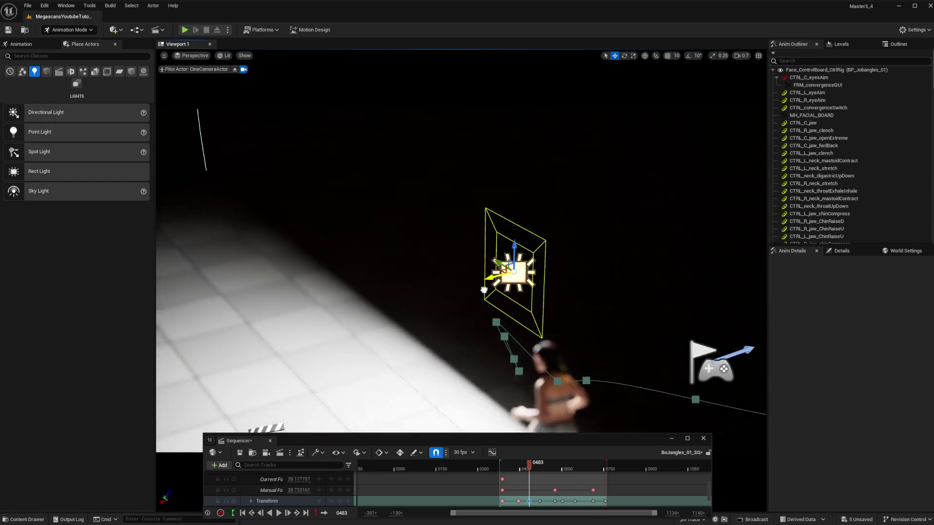
Reposition the rect light above and beside the character and rotate it to about -122° around Z
drag(483, 287, 360, 326)
right_drag(360, 326, 365, 341)
scroll(360, 326, up, 2)
right_drag(462, 255, 428, 268)
key(s)
key(e)
drag(416, 235, 470, 233)
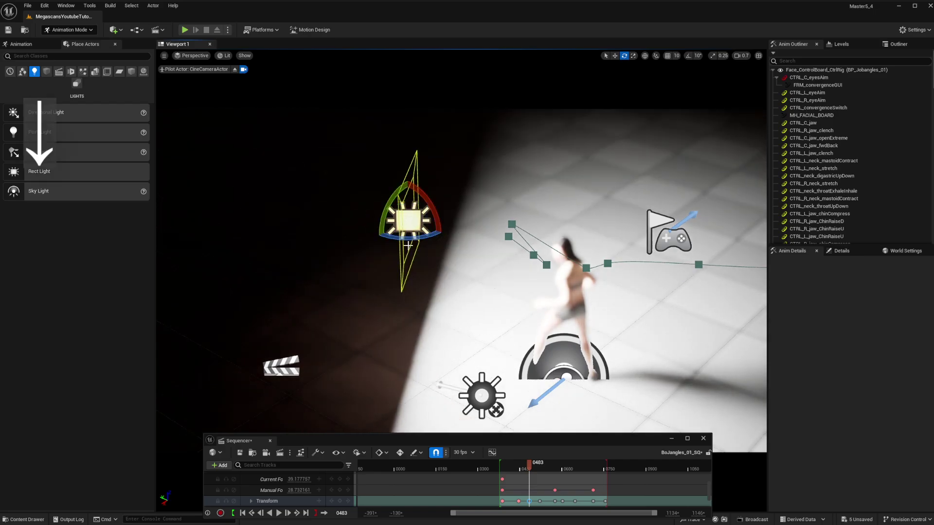
key(w)
drag(390, 217, 287, 179)
At frame 488, set the rect light's intensity to about 1.29 cd
drag(529, 466, 531, 465)
click(841, 251)
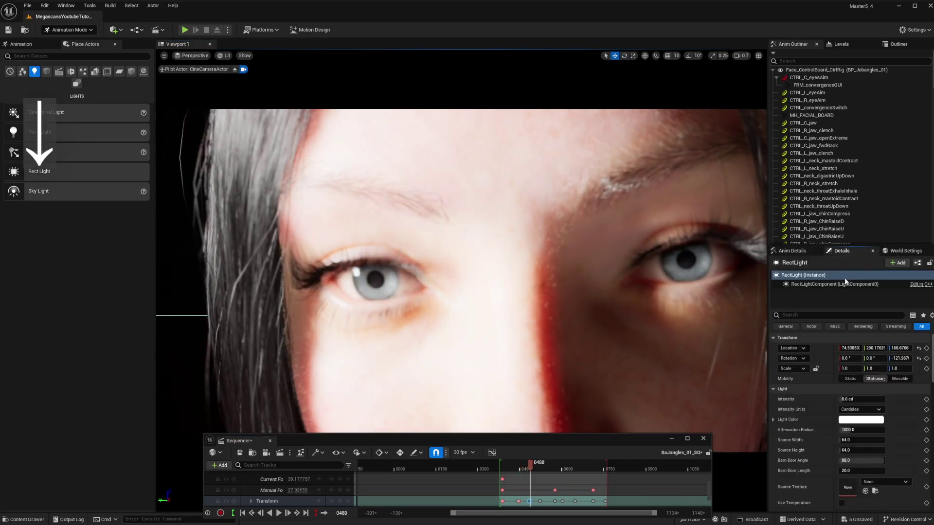
drag(857, 399, 843, 399)
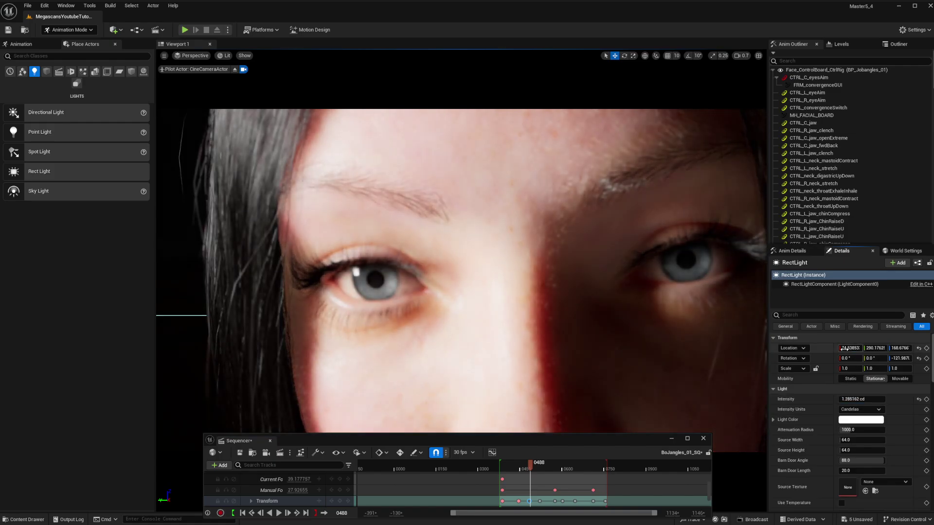
Move the rect light to location X -91, Y 279, Z 30 and set its intensity to about 5.2 cd
drag(850, 348, 781, 348)
drag(875, 348, 808, 348)
drag(901, 349, 813, 349)
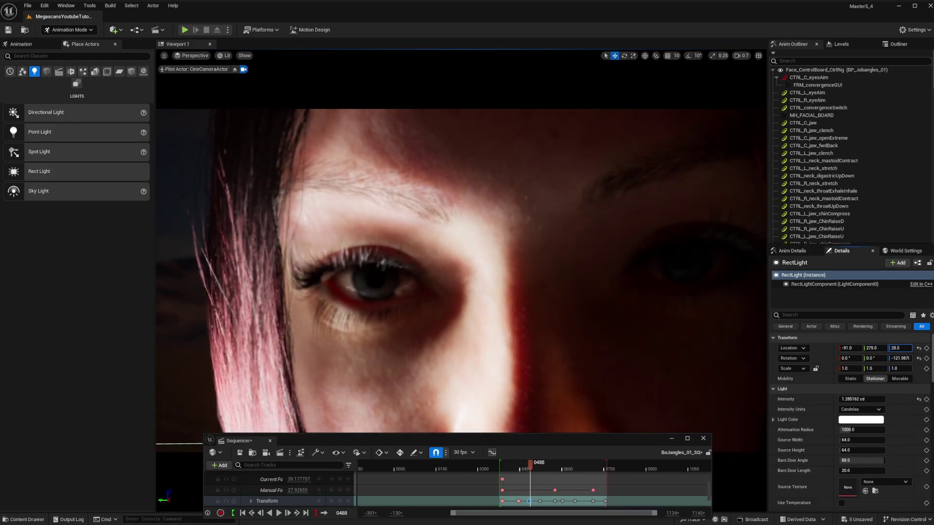
mouse_move(849, 399)
mouse_down()
mouse_move(891, 399)
mouse_move(840, 399)
mouse_up()
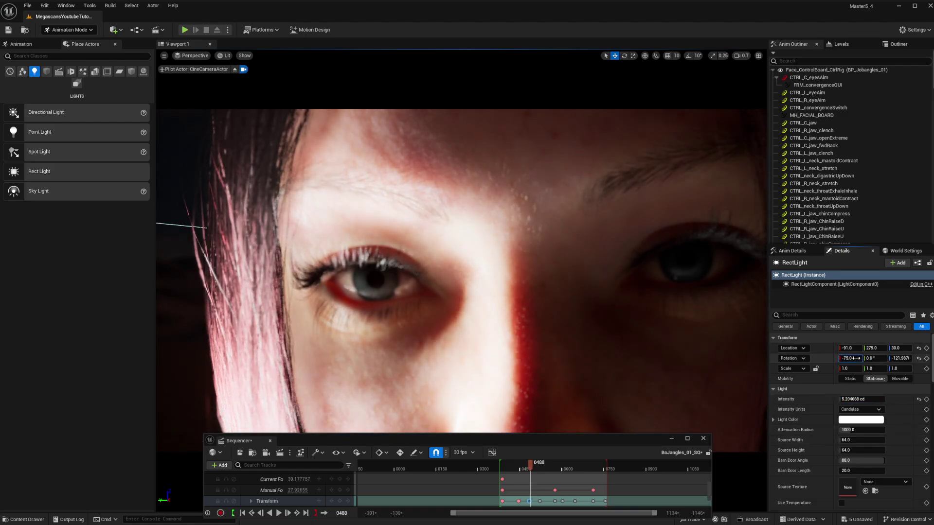
Undo the rect light's X rotation change, and set its rotation to Y -42°, Z -127° and its location to X 44, Z 197
key(ctrl+z)
drag(876, 359, 852, 359)
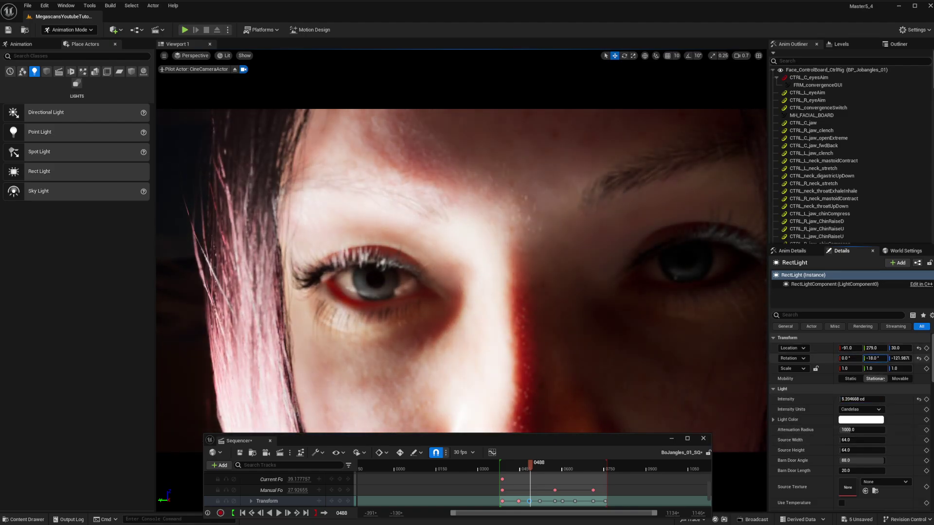
mouse_move(901, 359)
mouse_down()
mouse_move(880, 358)
mouse_move(907, 359)
mouse_up()
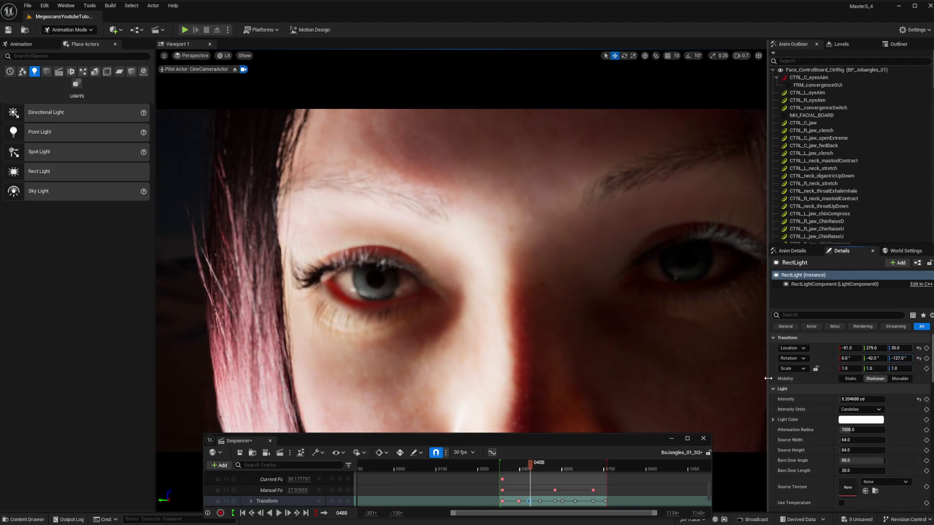
drag(899, 348, 862, 349)
Narrow the rect light to source width 1 and barn door angle about 28.8, with an intensity of about 5.2 cd
mouse_move(861, 399)
mouse_down()
mouse_move(851, 399)
mouse_move(861, 400)
mouse_up()
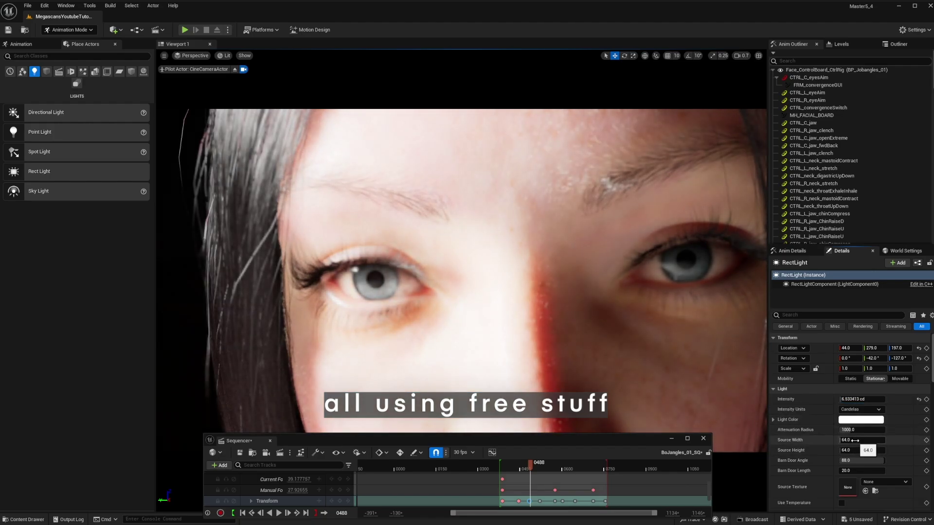
drag(855, 440, 864, 470)
key(ctrl+z)
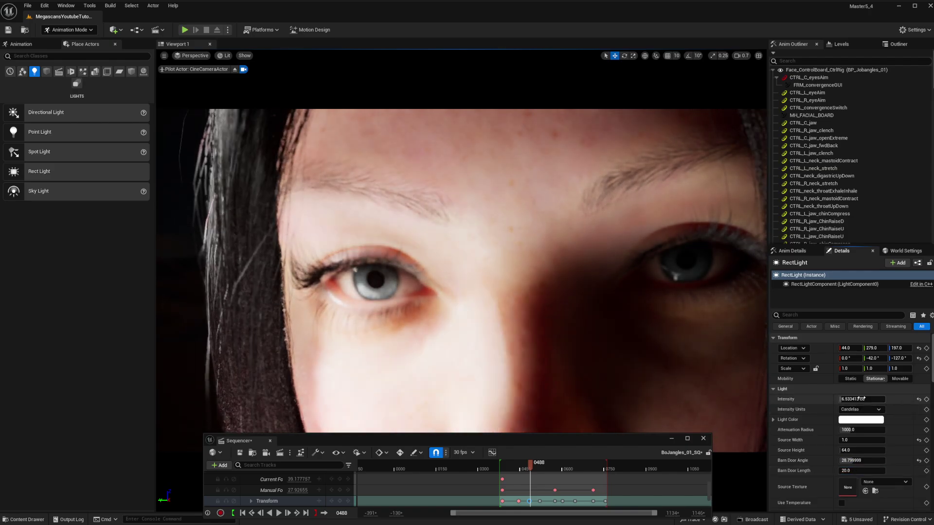
drag(860, 399, 852, 399)
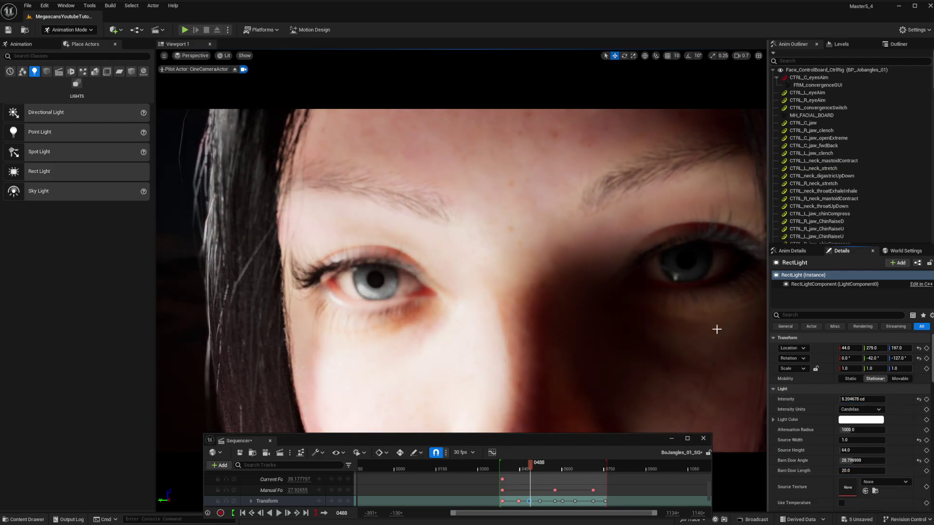
Split the viewport into four panes and set the second 3D pane to a free Perspective view
click(759, 55)
click(494, 289)
click(503, 307)
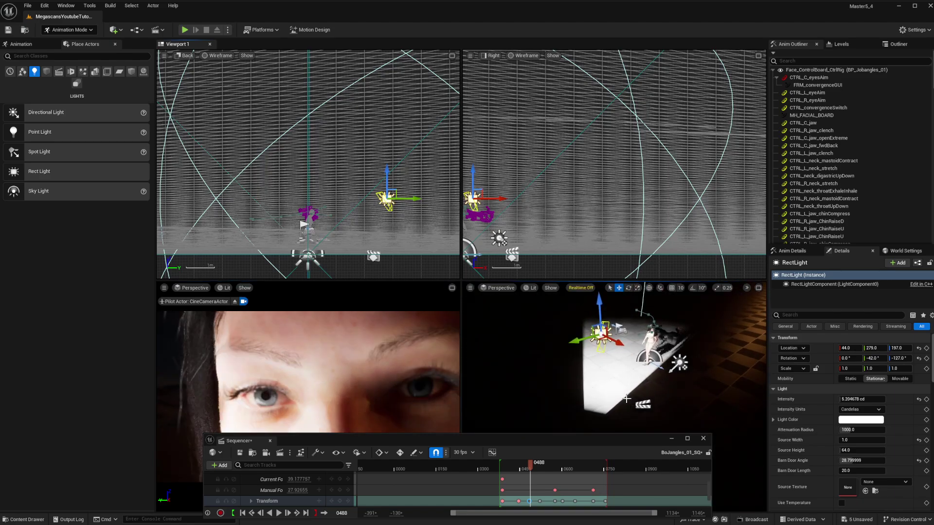
Move the rect light to the character's other side, at about X -32, Y -206, and rotate it to about 89.5° around Z
key(e)
drag(718, 366, 698, 383)
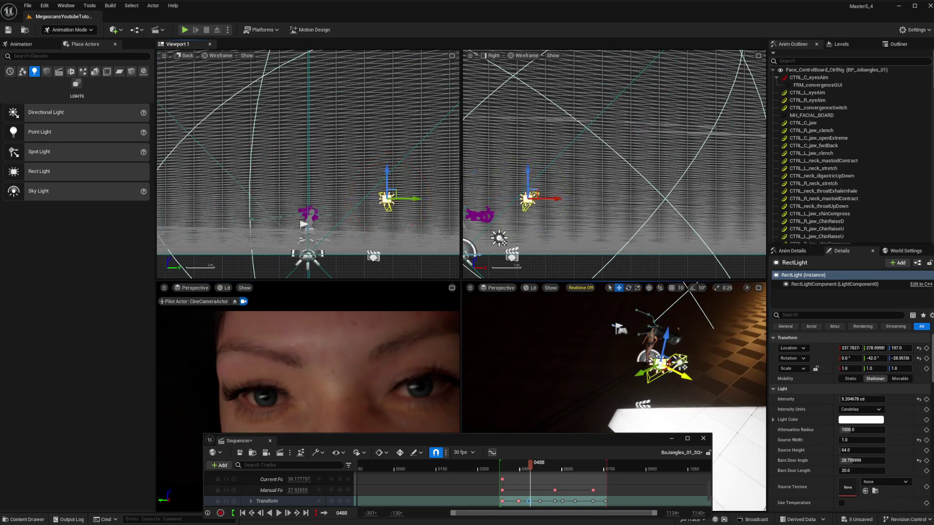
drag(638, 374, 548, 300)
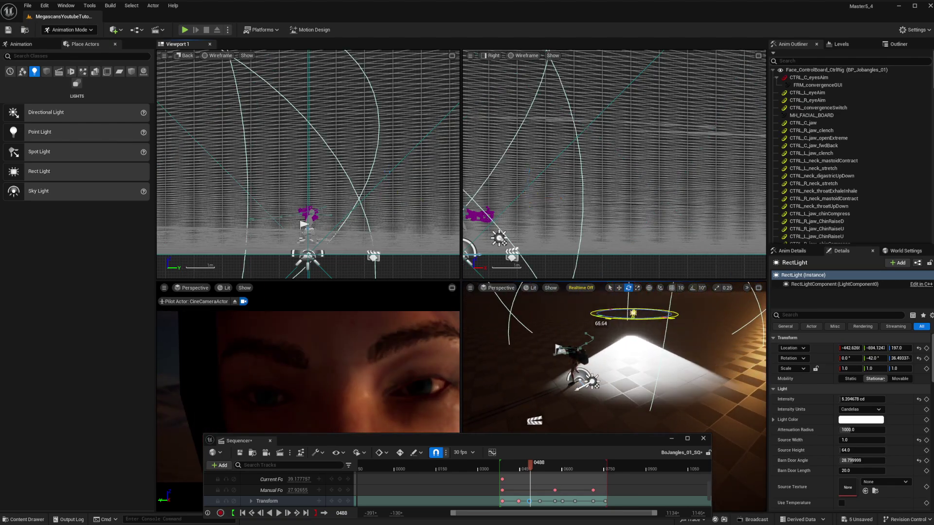
key(w)
alt+drag(591, 330, 608, 341)
right_drag(608, 341, 589, 321)
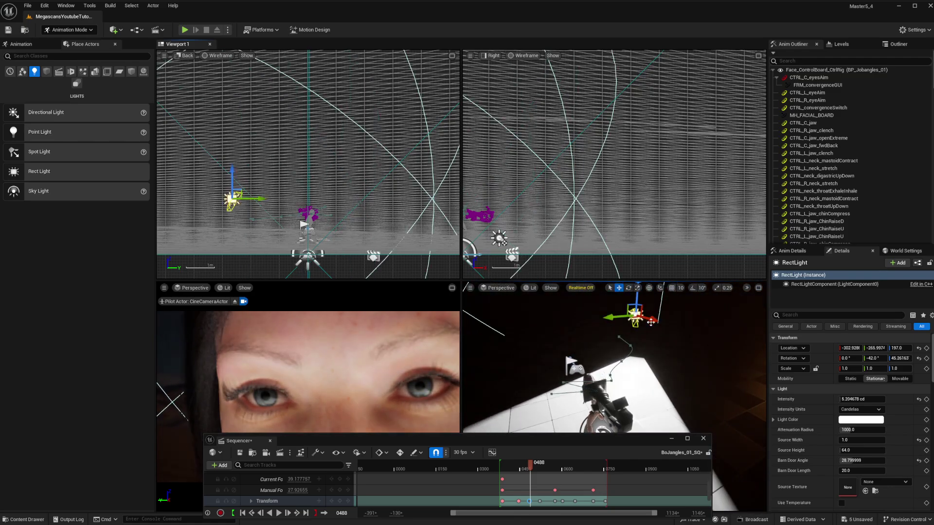
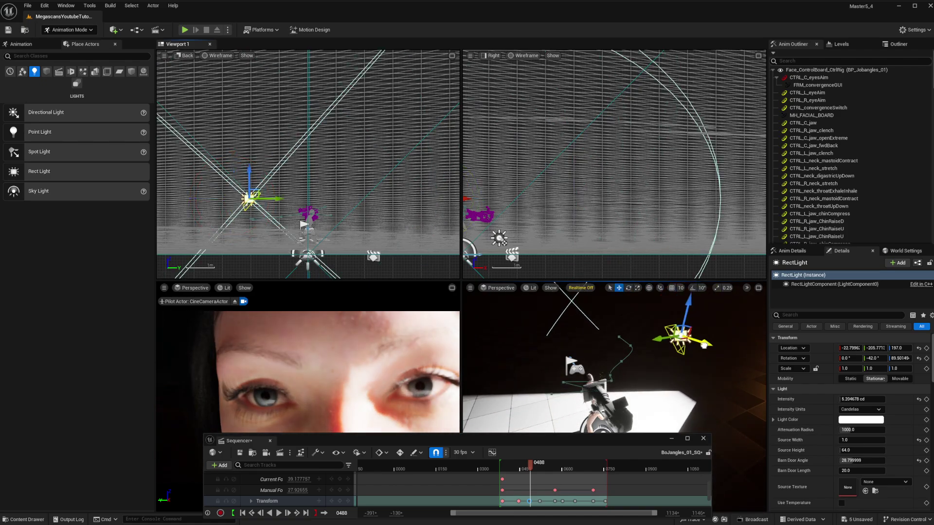
right_drag(644, 338, 644, 321)
click(643, 338)
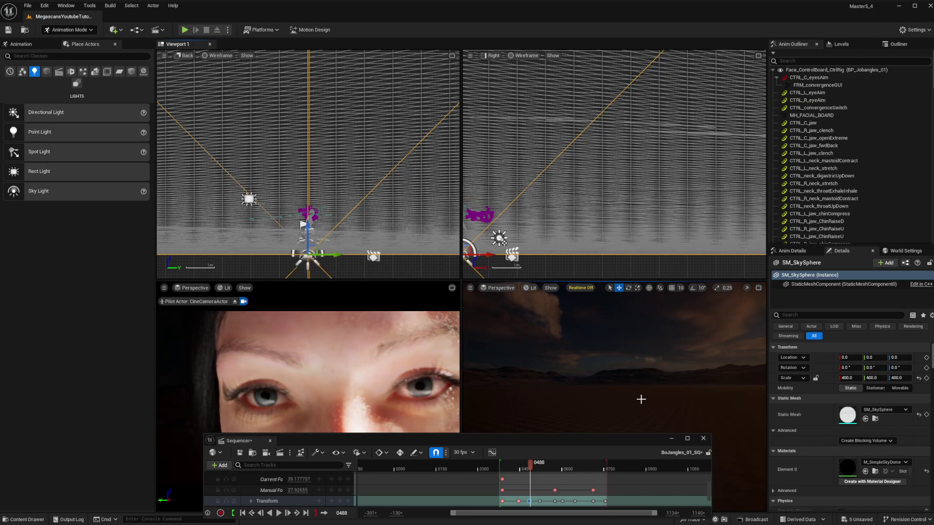
scroll(862, 441, down, 2)
scroll(847, 442, up, 2)
right_drag(681, 370, 681, 413)
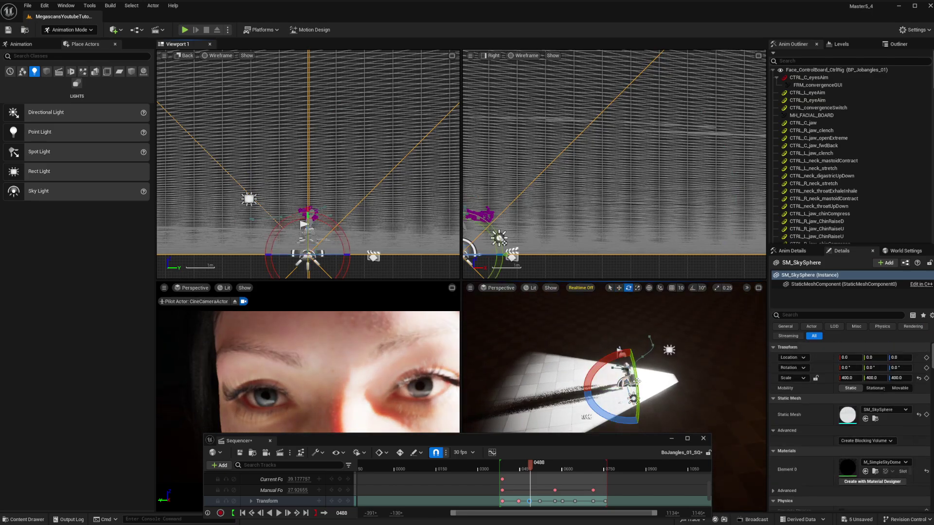
key(ctrl+z)
right_drag(657, 377, 676, 378)
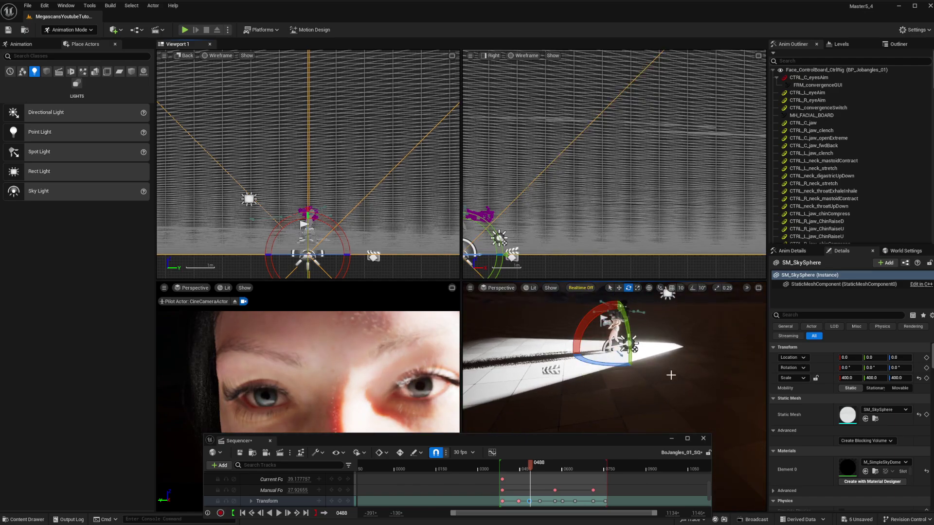
Select the SkyLight actor and rotate it to about -14.6° on the X axis
click(898, 43)
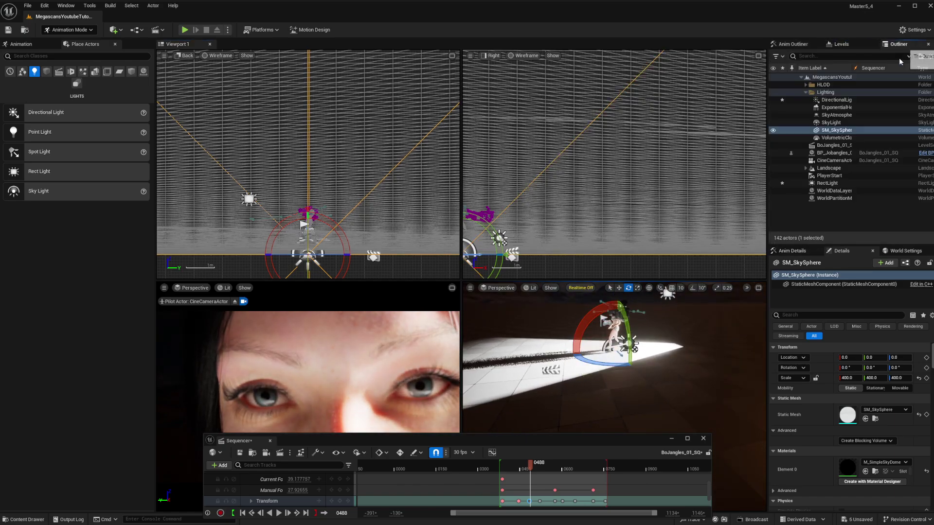
click(832, 123)
ctrl+drag(610, 412, 619, 410)
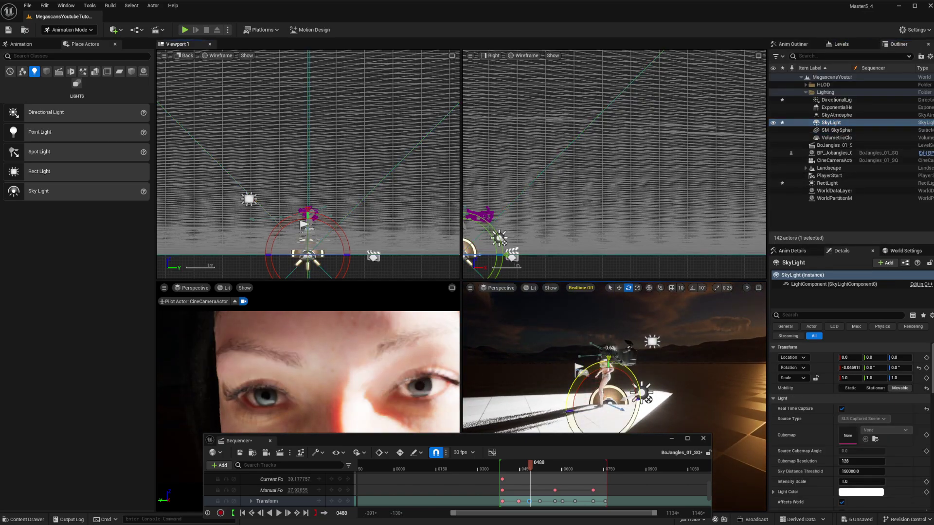
Rotate the DirectionalLight to test the sun direction, and delete the RectLight from the scene
click(822, 101)
drag(641, 351, 647, 345)
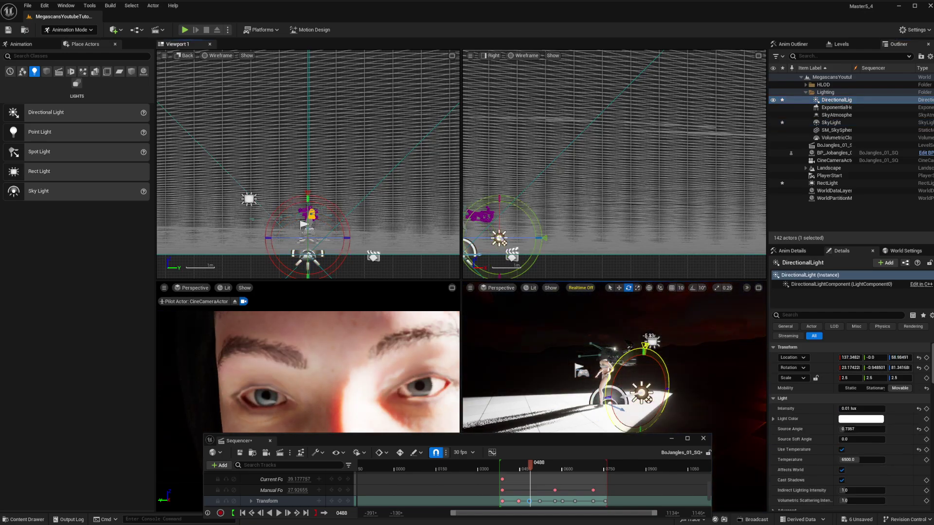
click(652, 341)
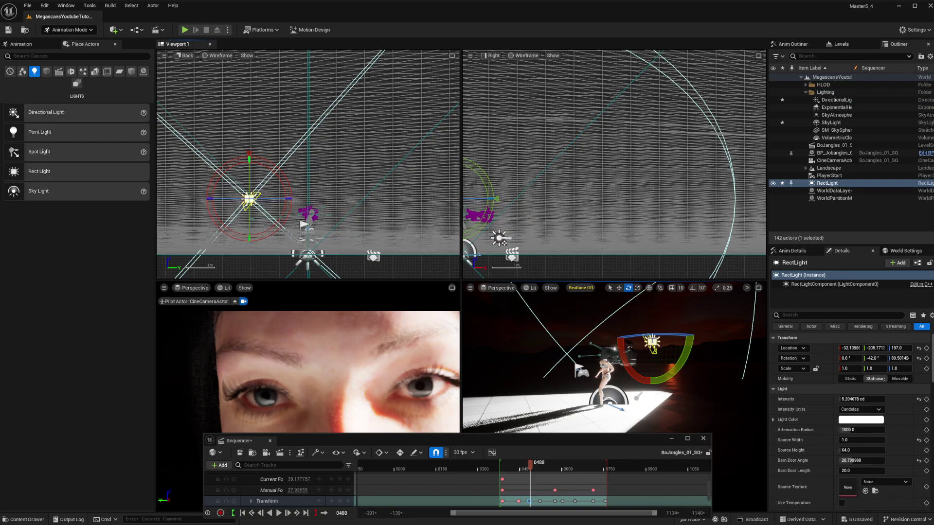
key(Delete)
Maximize the camera pane and rotate the DirectionalLight to about X 79.3°, Y -170°, Z 67°
click(641, 392)
drag(618, 365, 441, 391)
click(453, 288)
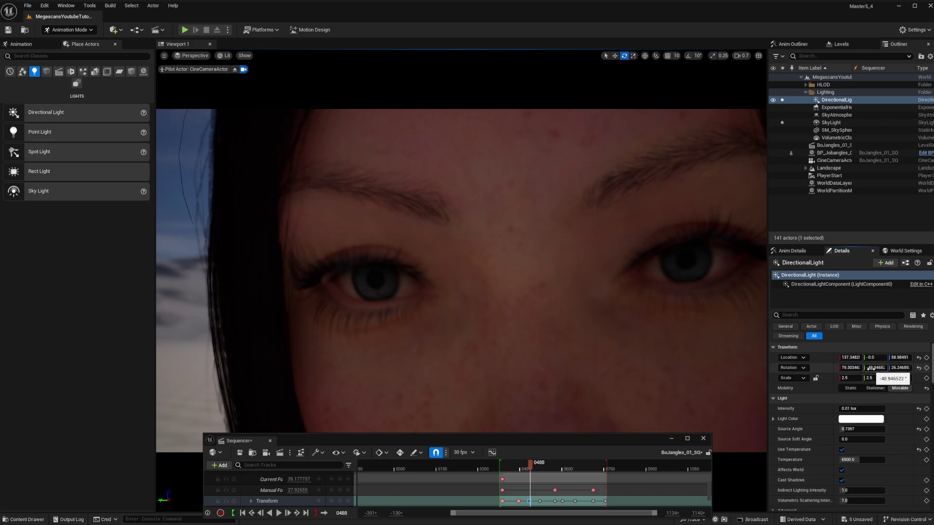
drag(871, 369, 910, 368)
Play the shot from the start of the range and check the new lighting at frame 716
drag(527, 465, 500, 465)
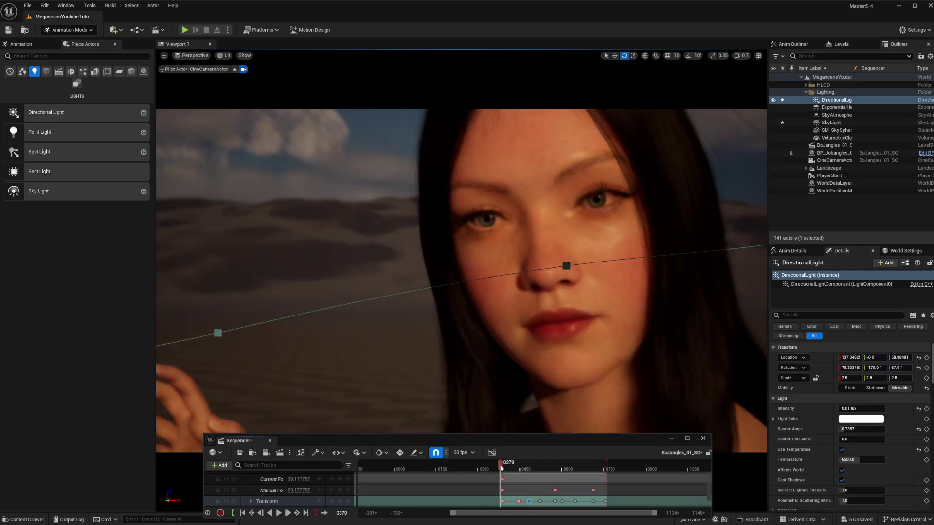
key(space)
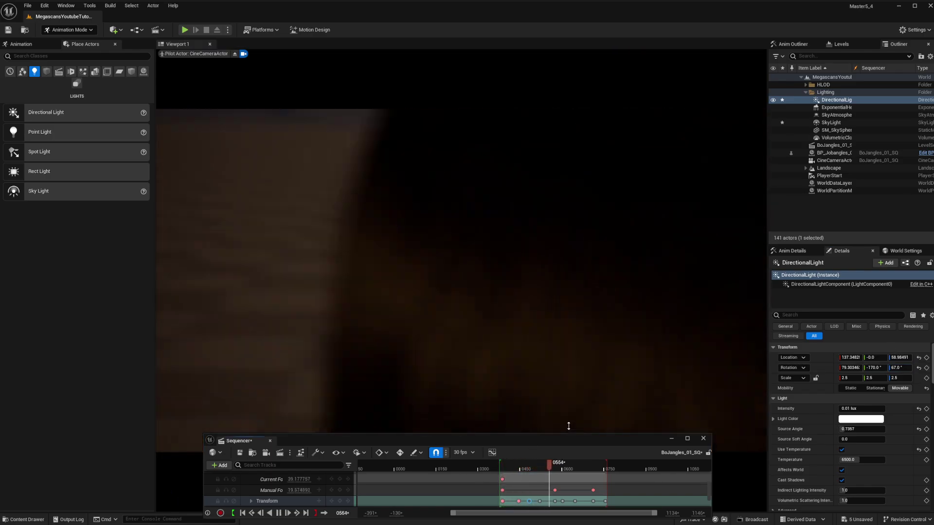
click(547, 468)
drag(547, 465, 594, 465)
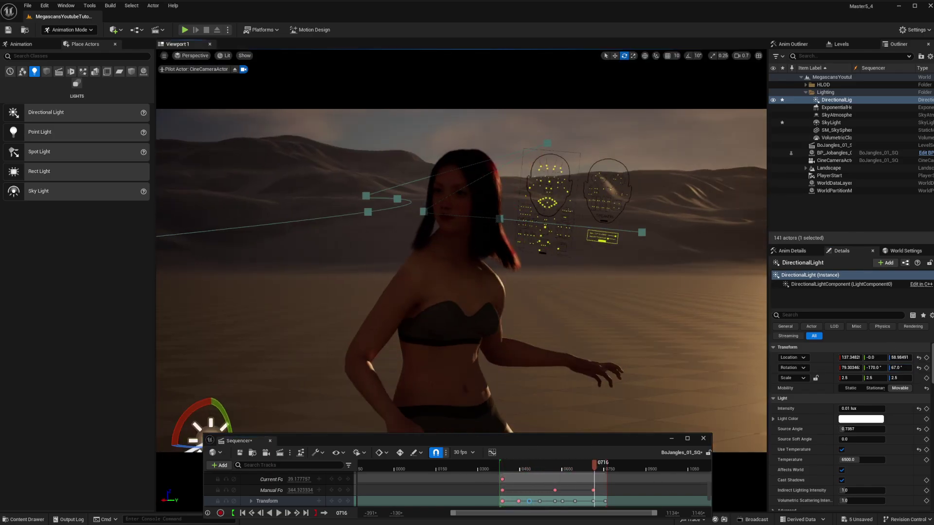
Select the SkyLight and hide the DirectionalLight in the scene
click(711, 140)
click(827, 122)
click(773, 100)
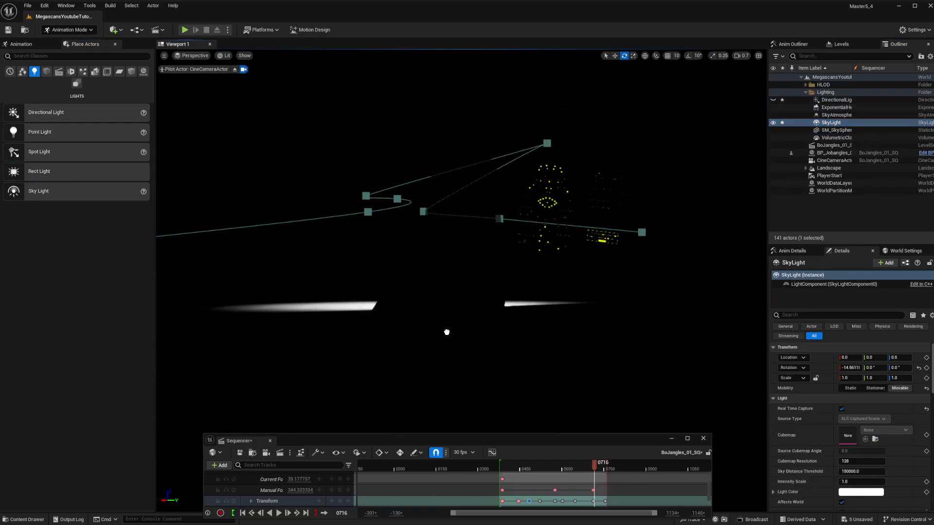
Add a RectLight and place it at about X 469, Y -121, Z 153 with a Z rotation of about 129.7°
drag(447, 333, 466, 354)
right_drag(501, 327, 360, 382)
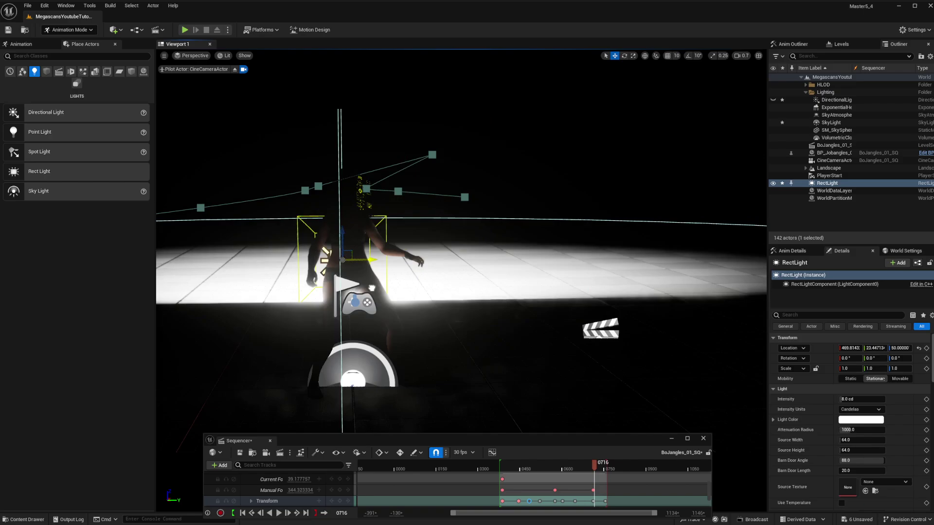
drag(268, 262, 263, 278)
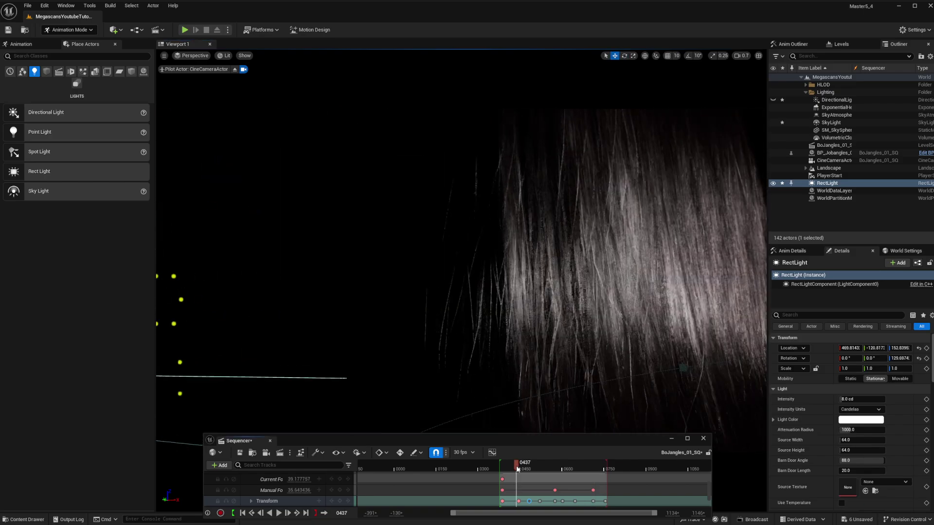
Play the shot from the range start to check the RectLight, and extend the playback range to about frame 947
mouse_move(519, 470)
mouse_down()
mouse_move(531, 464)
mouse_move(504, 462)
mouse_up()
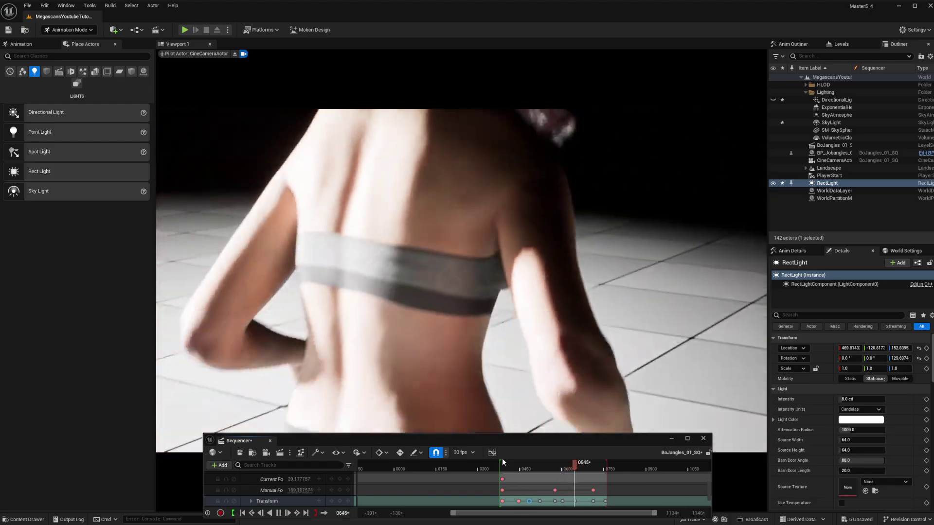
drag(511, 467, 499, 473)
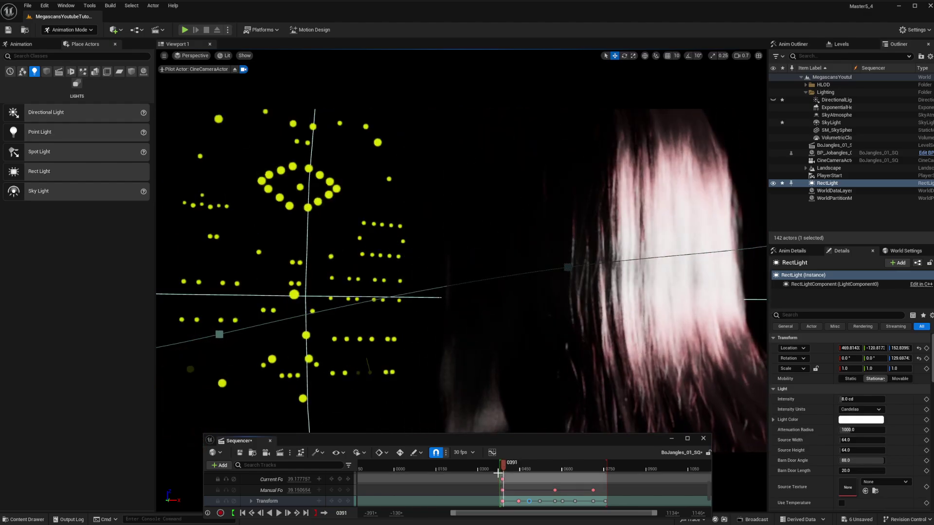
key(space)
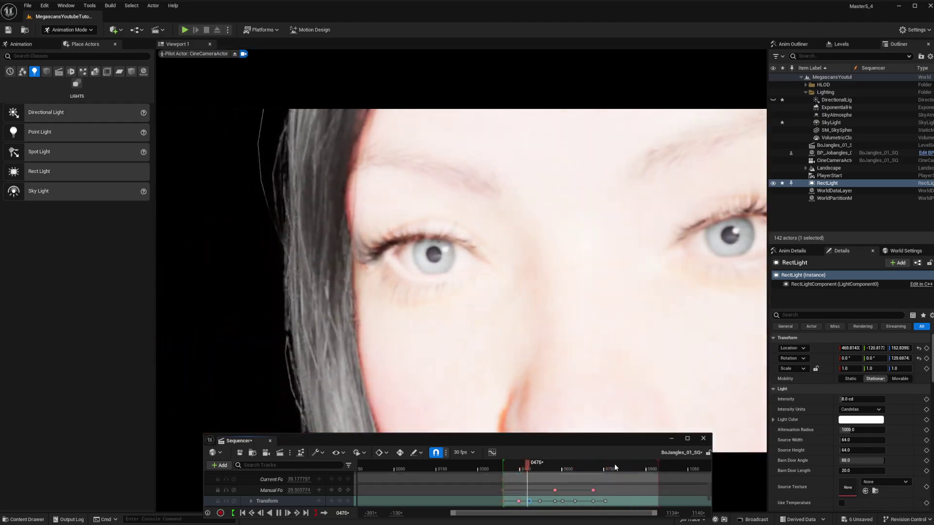
Move the Sequencer window up and extend the Body's Standing_Idle_02 animation section to about frame 947, checking it in playback
drag(614, 441, 613, 417)
scroll(584, 474, up, 4)
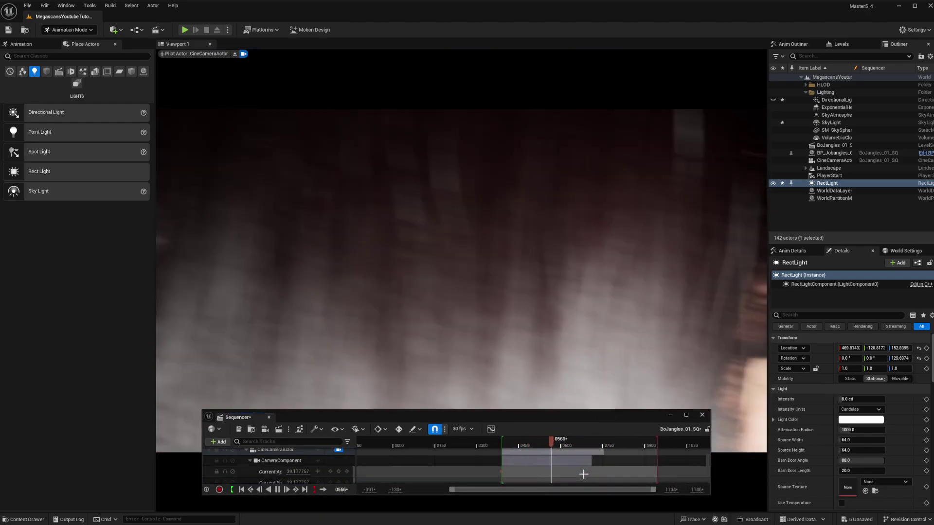
scroll(609, 472, down, 2)
scroll(607, 470, down, 3)
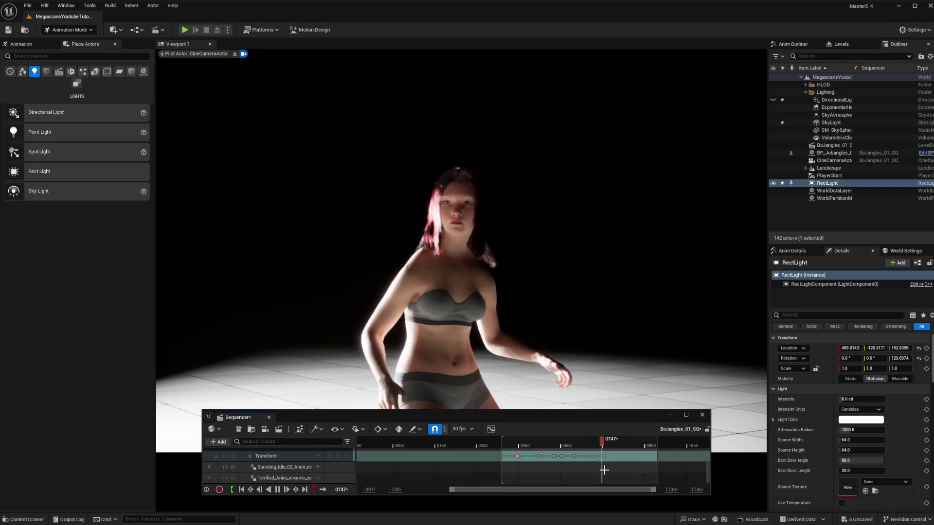
scroll(271, 470, up, 3)
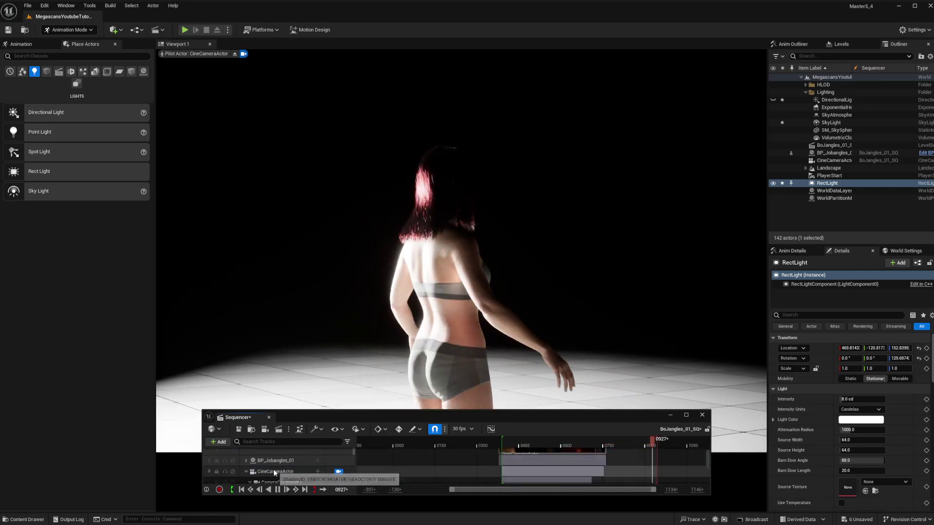
drag(605, 461, 607, 461)
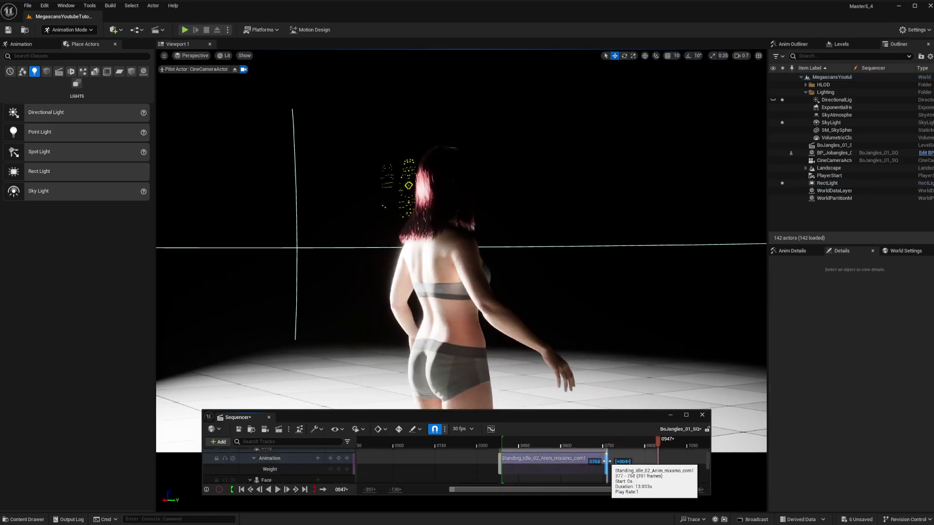
click(594, 445)
key(space)
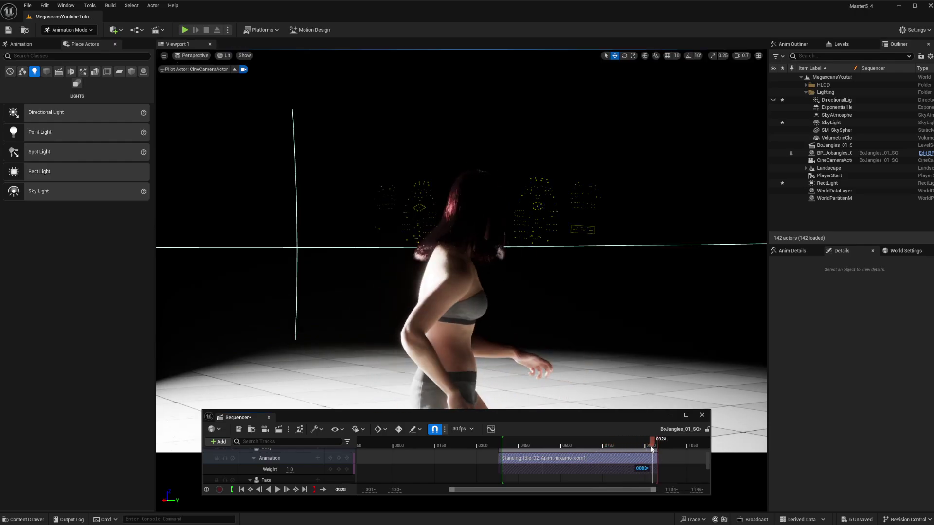
key(space)
scroll(288, 465, up, 1)
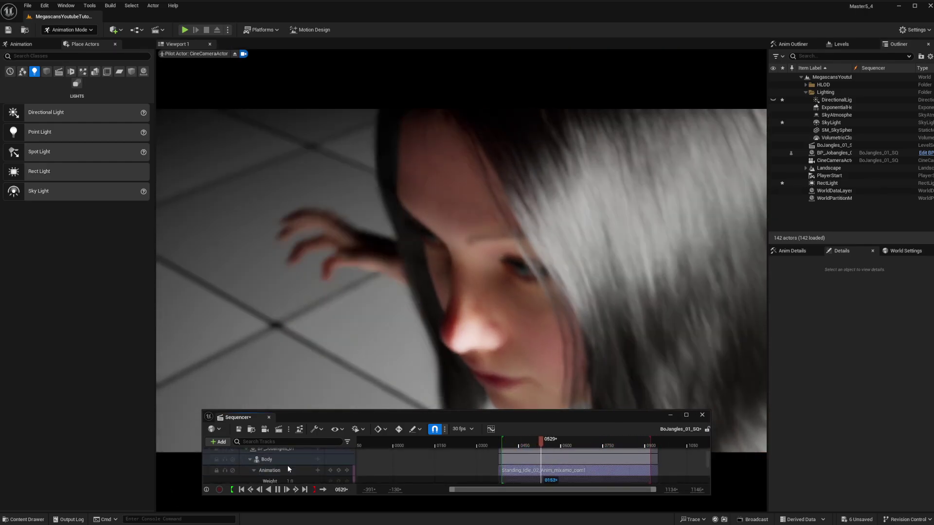
Select the CineCameraActor track, turn on auto-keying and keyframe a new camera position at about frame 808
scroll(282, 469, down, 5)
click(278, 469)
scroll(296, 467, down, 2)
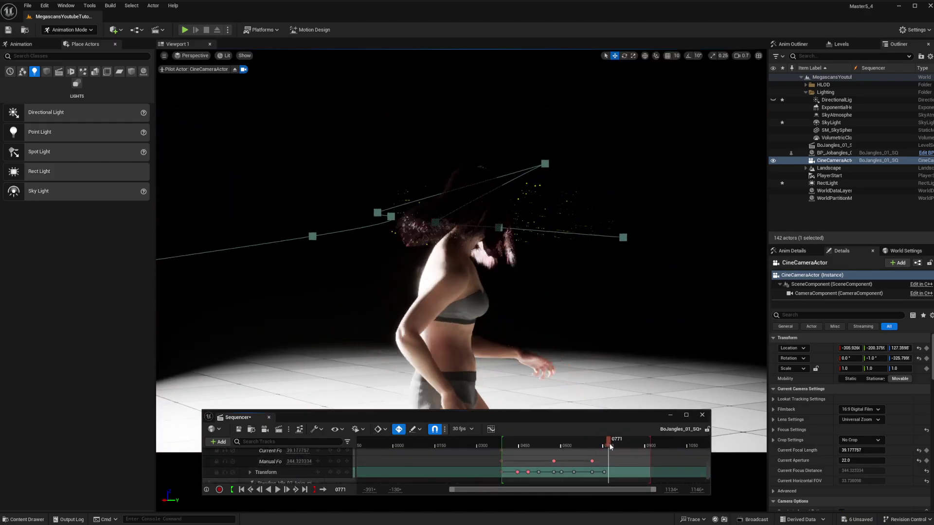
drag(619, 444, 620, 445)
key(d)
right_drag(583, 341, 515, 338)
key(w)
Fly the camera to a close-up of the character's face at frame 851 to keyframe its transform
mouse_move(619, 442)
mouse_down()
mouse_move(600, 442)
mouse_move(625, 440)
mouse_up()
right_drag(461, 244, 406, 247)
key(d)
scroll(461, 244, down, 5)
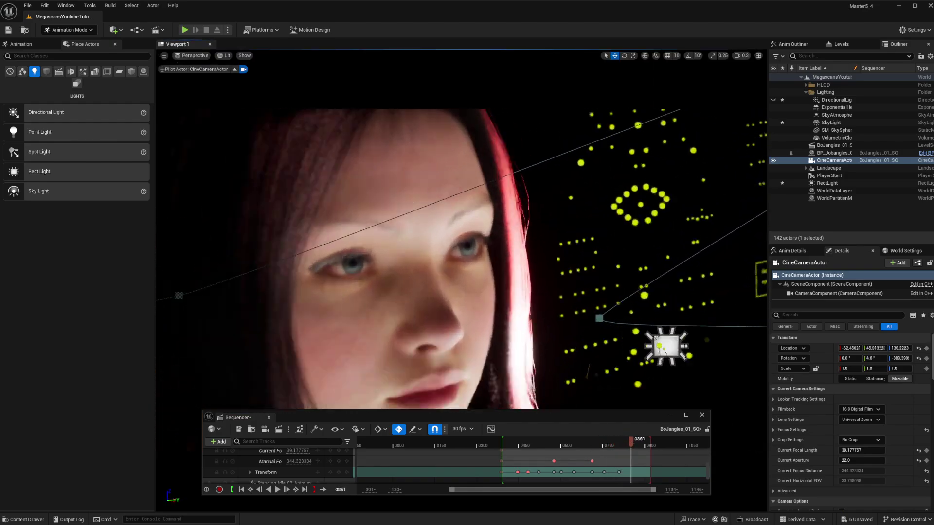
key(w)
right_drag(461, 281, 471, 338)
scroll(461, 281, down, 2)
key(d)
key(s)
key(q)
key(e)
key(a)
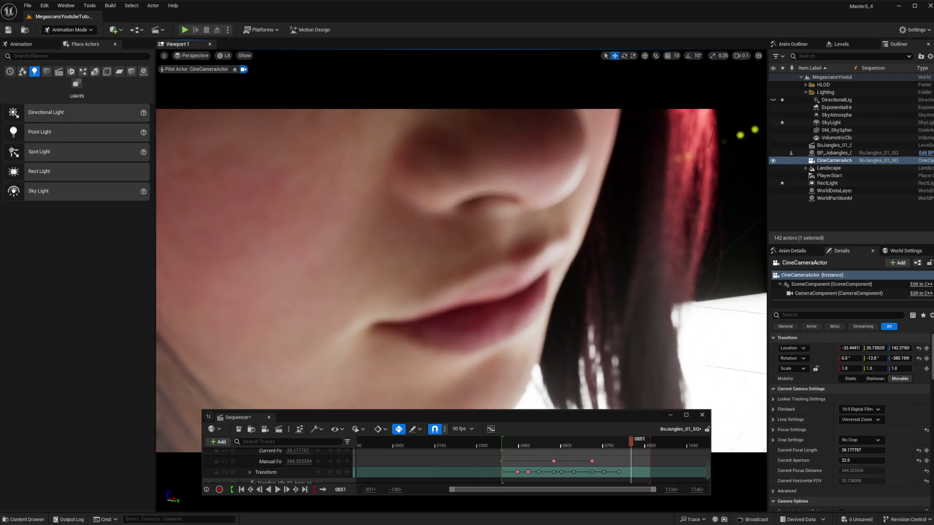
Review the new camera move and place the last camera transform key at frame 875 instead of 851
click(617, 442)
mouse_move(628, 443)
mouse_down()
mouse_move(635, 441)
mouse_move(617, 442)
mouse_up()
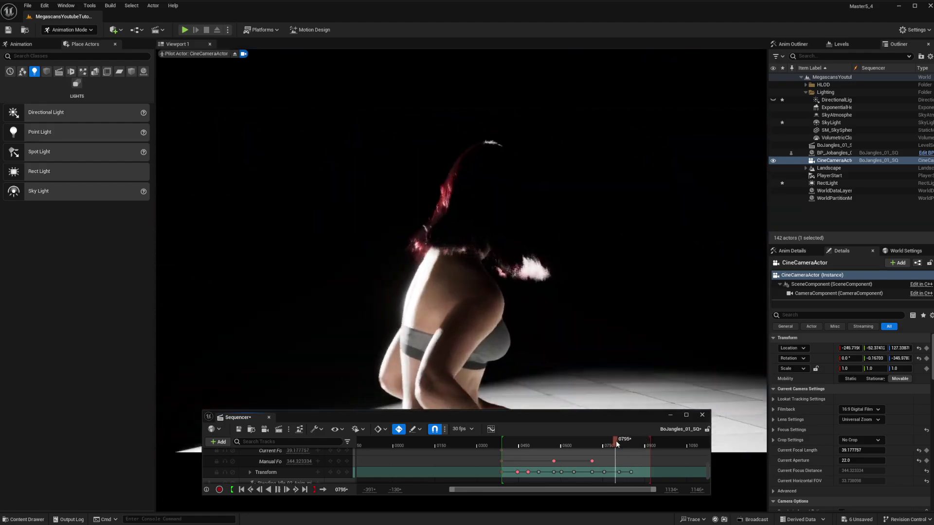
key(space)
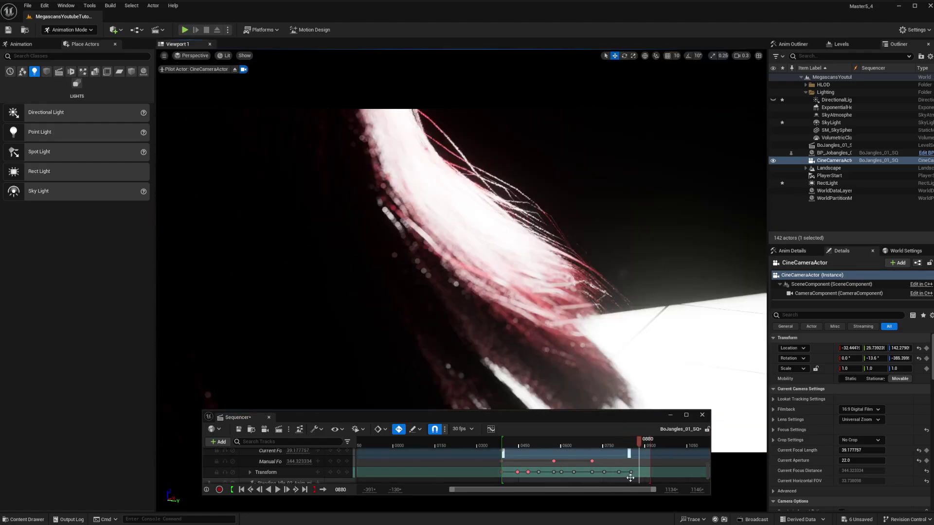
drag(631, 472, 646, 472)
mouse_move(621, 442)
mouse_down()
mouse_move(643, 446)
mouse_move(636, 439)
mouse_up()
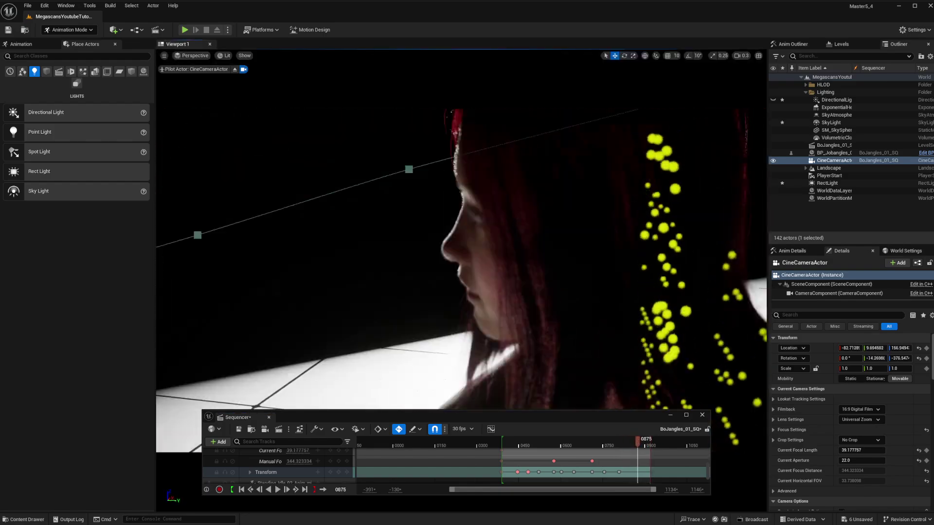
mouse_move(627, 441)
mouse_down()
mouse_move(617, 441)
mouse_move(641, 446)
mouse_up()
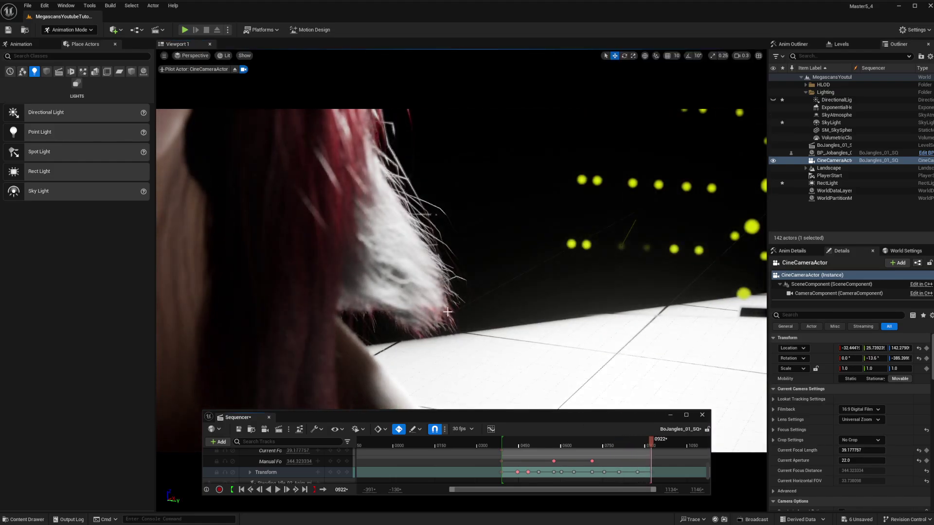
Reframe the camera on the character's eyes at frame 921 to keyframe it, and scrub through the move
right_drag(574, 312, 479, 282)
key(s)
scroll(479, 272, down, 1)
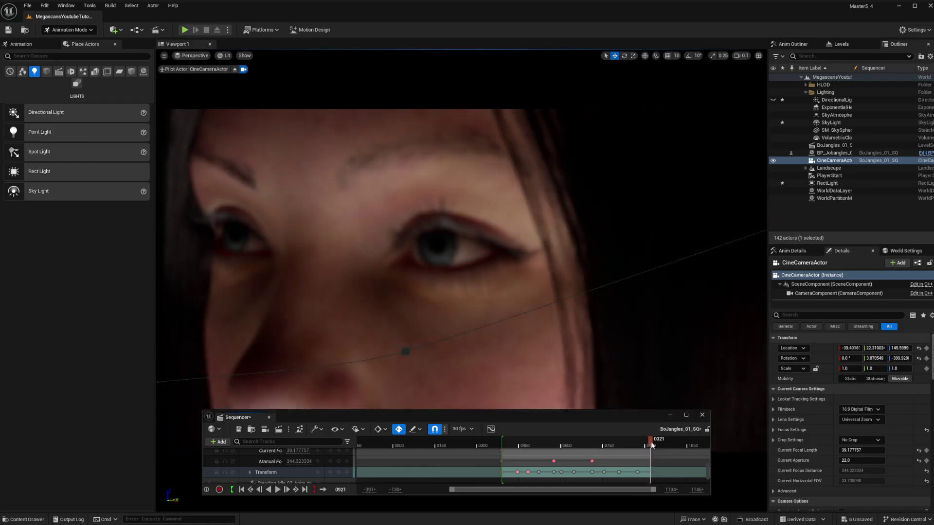
key(space)
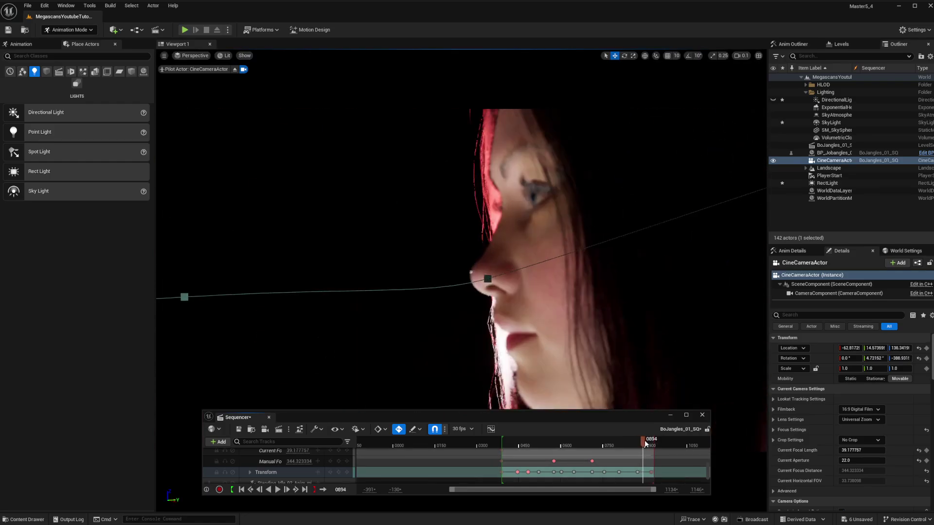
drag(644, 440, 652, 483)
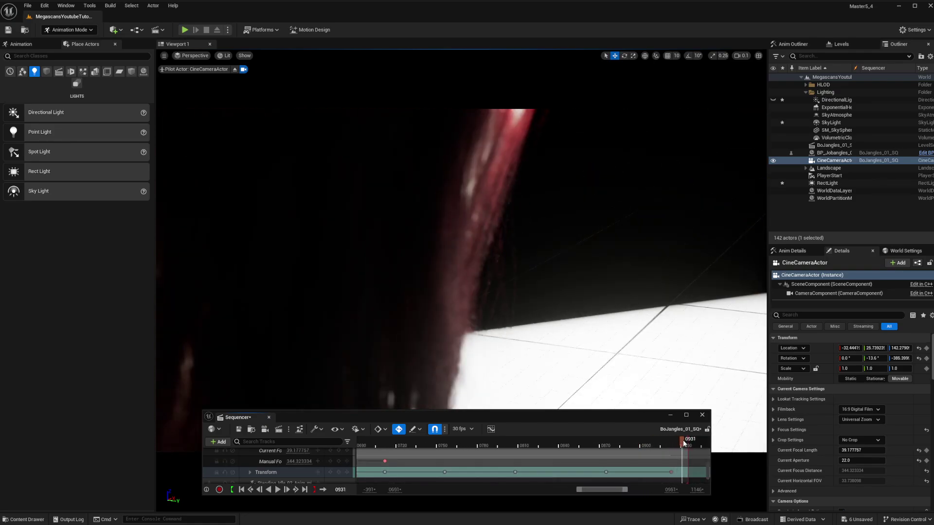
Turn the camera at frame 935 to keyframe its transform at the end of the range
drag(670, 441, 686, 439)
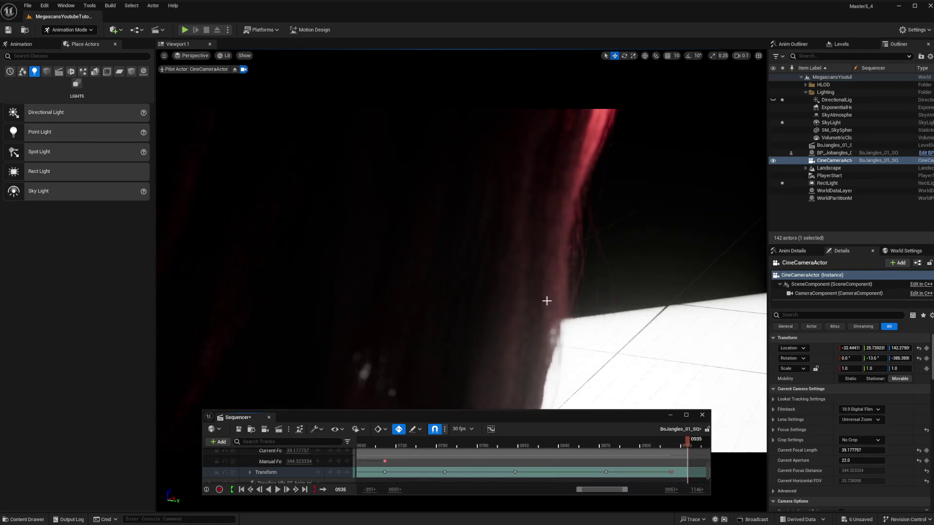
right_drag(633, 341, 686, 341)
click(662, 445)
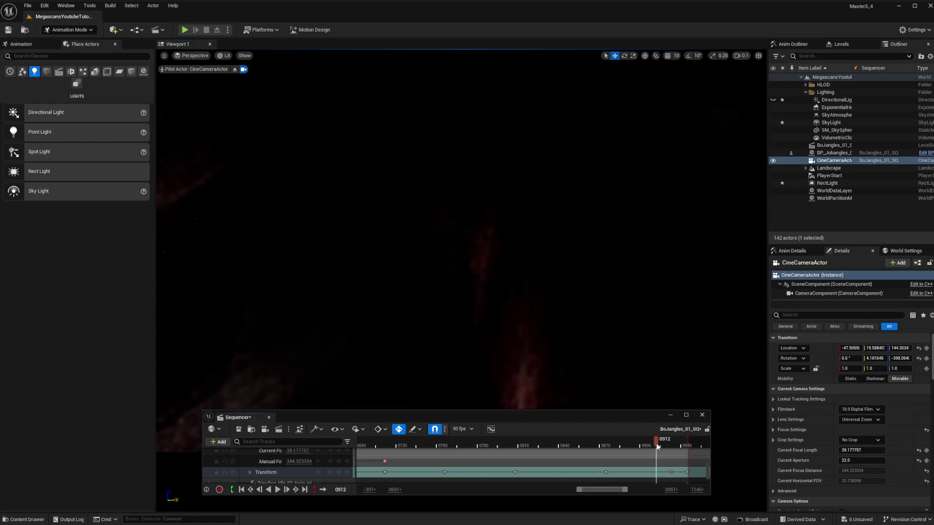
Play the end of the shot and delete the camera transform key at about frame 921
key(space)
drag(663, 450, 643, 444)
click(670, 473)
key(Delete)
click(597, 447)
key(space)
Reframe the camera on the character at about frames 901 and 918 to add two transform keys
right_drag(513, 305, 516, 292)
key(a)
scroll(511, 262, up, 1)
right_drag(461, 262, 570, 264)
drag(642, 440, 665, 438)
right_drag(510, 292, 525, 275)
key(a)
Extend the Body's Standing_Idle_02 animation section to frame 960
drag(665, 438, 616, 440)
scroll(630, 471, up, 3)
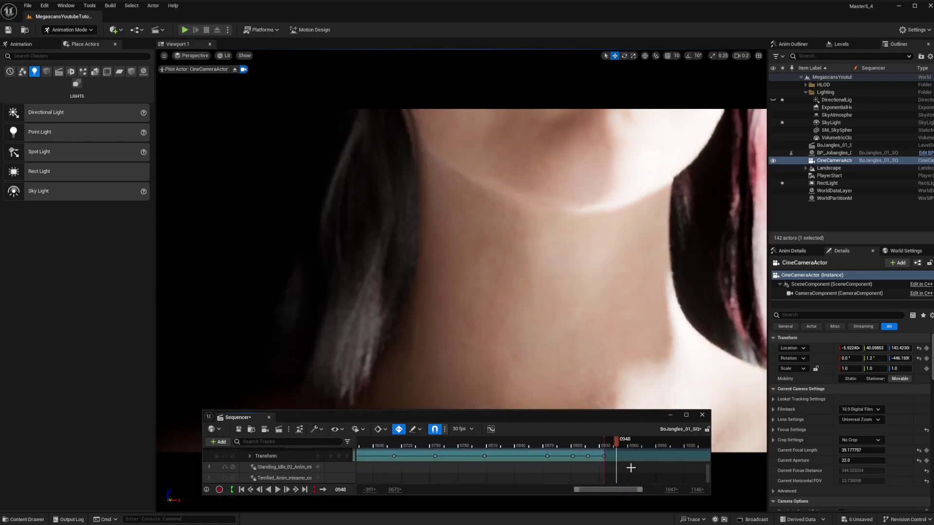
scroll(634, 474, down, 2)
drag(615, 467, 628, 466)
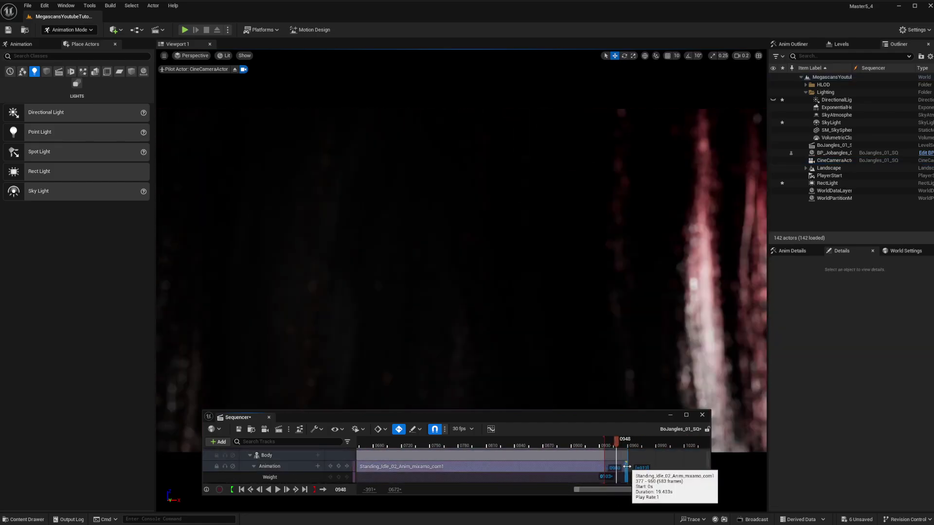
scroll(641, 469, down, 3)
scroll(641, 469, up, 3)
scroll(626, 469, down, 3)
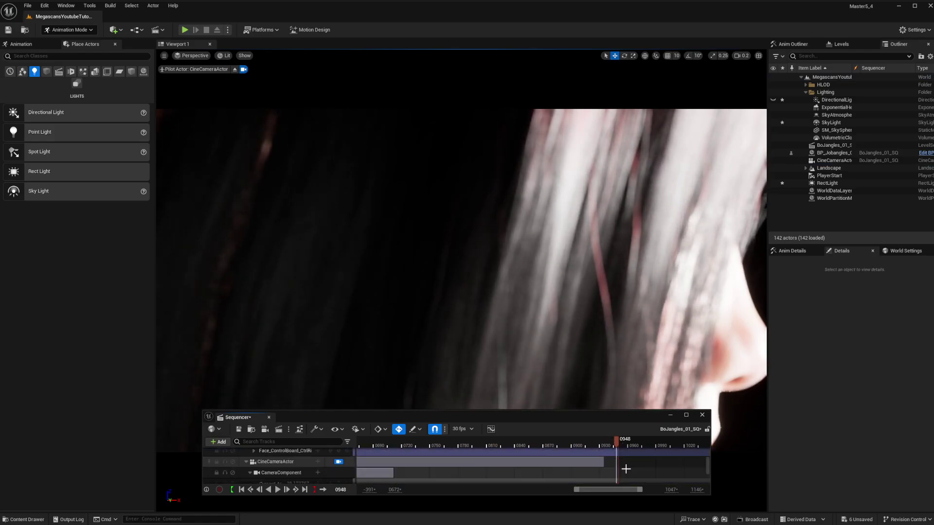
drag(602, 462, 627, 446)
scroll(626, 465, down, 3)
scroll(626, 466, up, 3)
key(ctrl+z)
scroll(615, 457, down, 3)
key(ctrl+z)
scroll(625, 470, up, 3)
scroll(625, 471, down, 4)
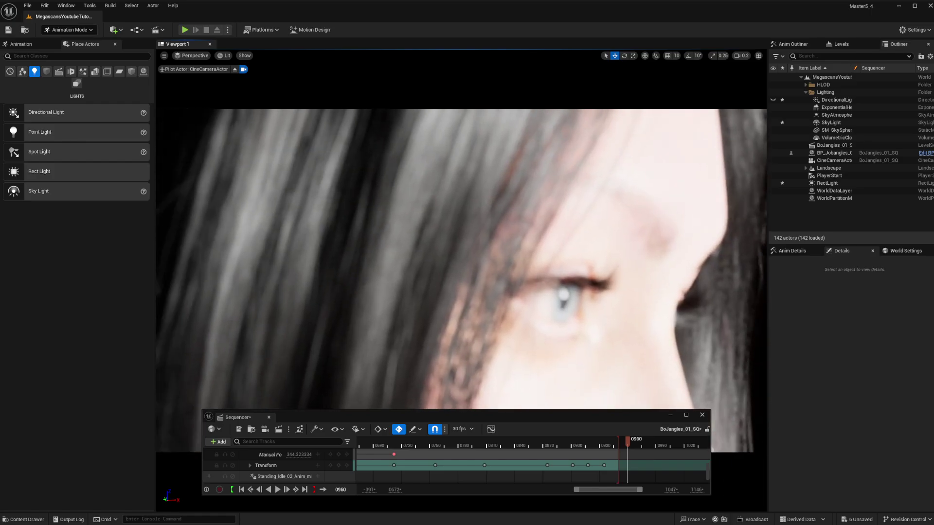
Extend the playback range and add camera transform keys from frame 960 up to the end of the range
drag(630, 442, 366, 461)
scroll(639, 470, down, 3)
scroll(639, 470, up, 1)
scroll(635, 459, down, 3)
scroll(634, 460, up, 2)
scroll(632, 469, down, 3)
click(339, 478)
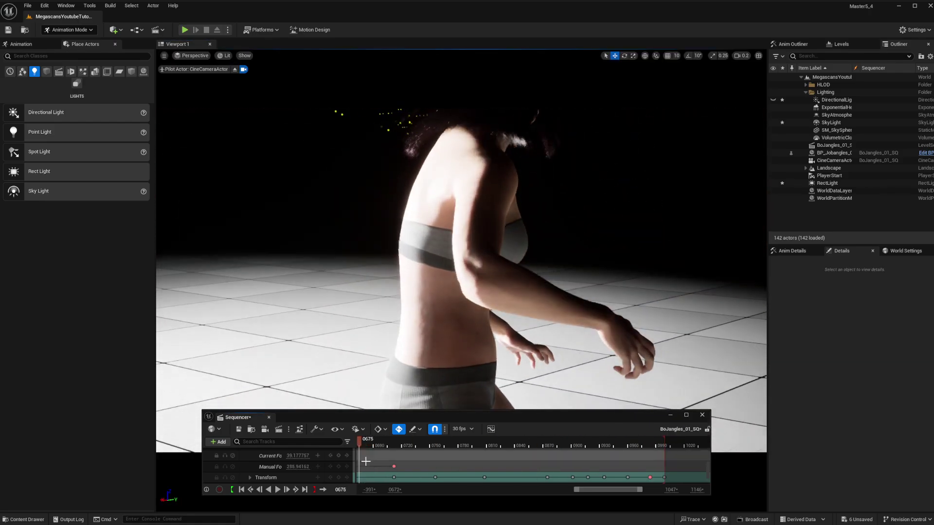
Play the extended shot from the range start and move the Sequencer window clear of the camera view
ctrl+scroll(366, 461, down, 7)
right_drag(462, 467, 628, 469)
click(453, 443)
key(space)
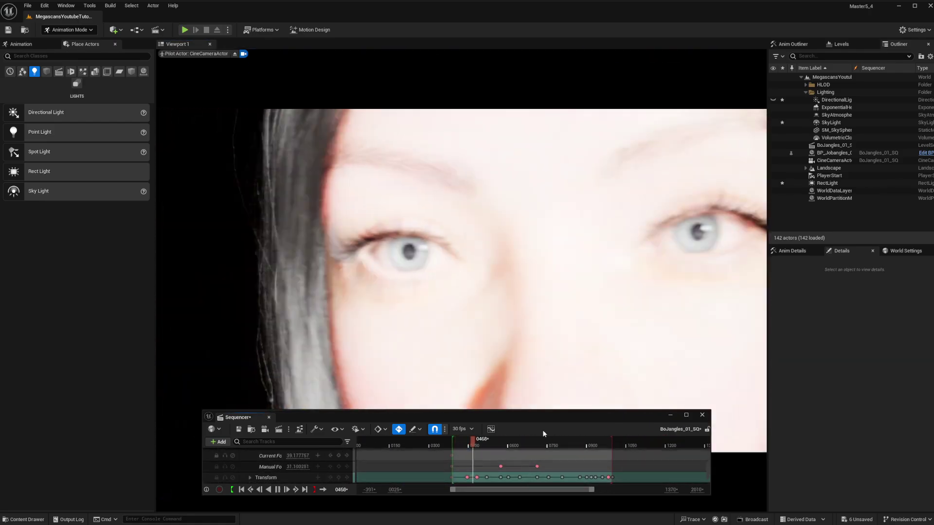
drag(352, 417, 927, 417)
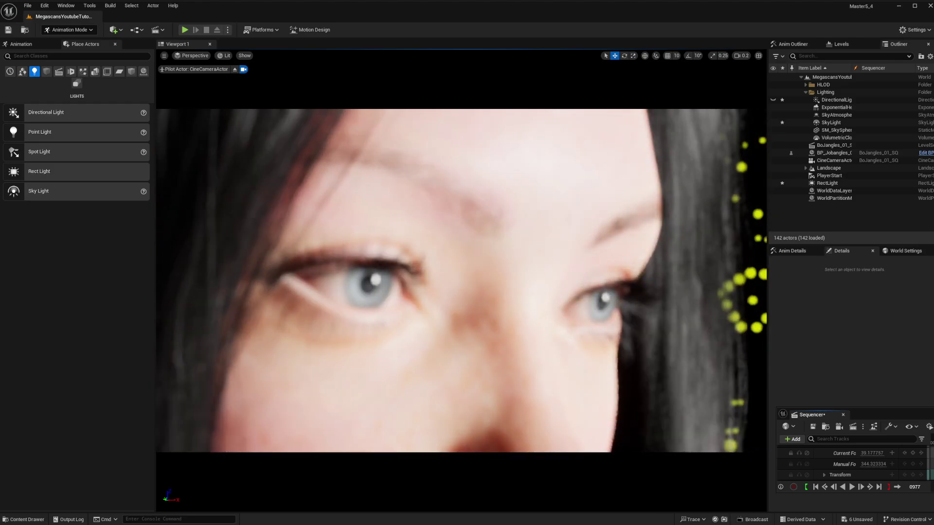
Replay the shot with pauses to review the camera framing and lighting through to the final face close-up
key(space)
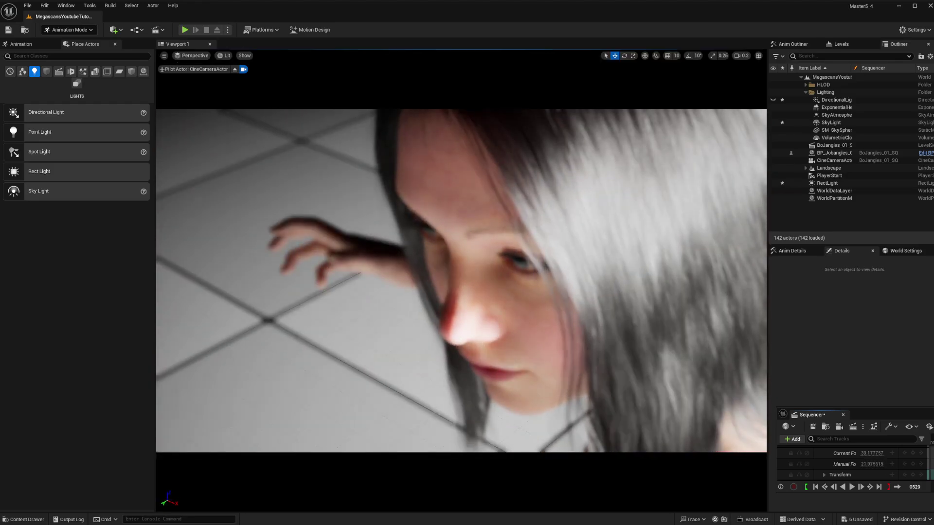
key(space)
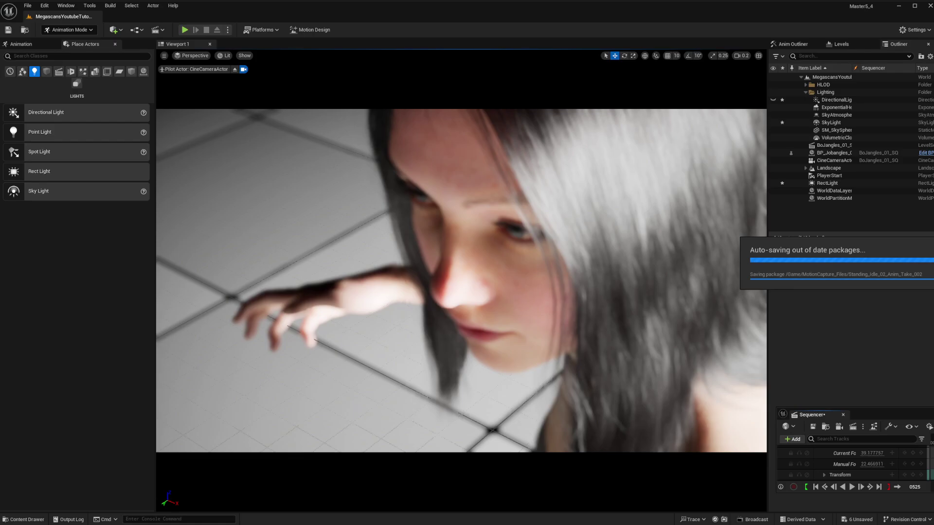
key(space)
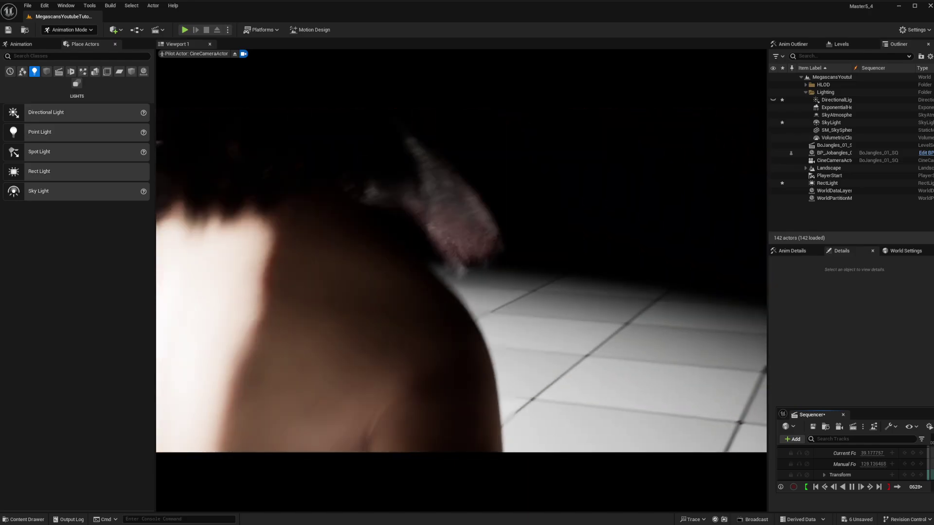
key(space)
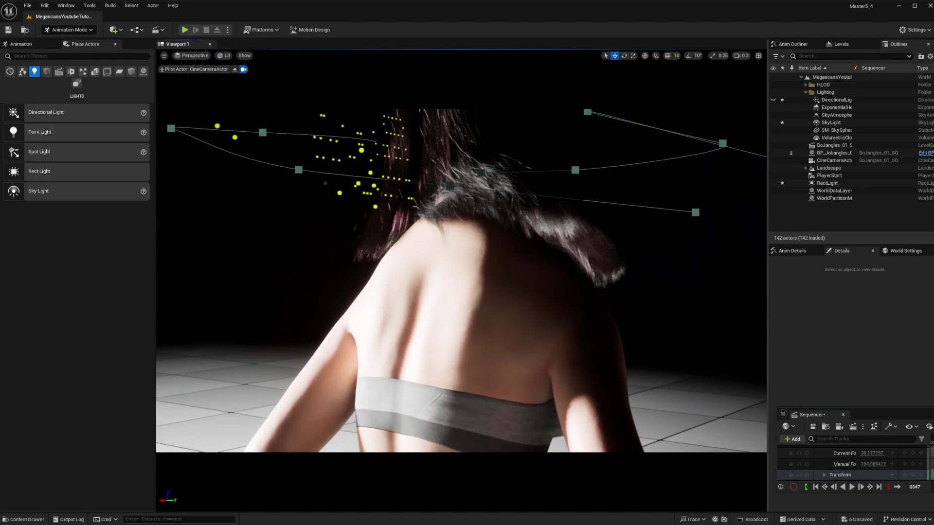
key(space)
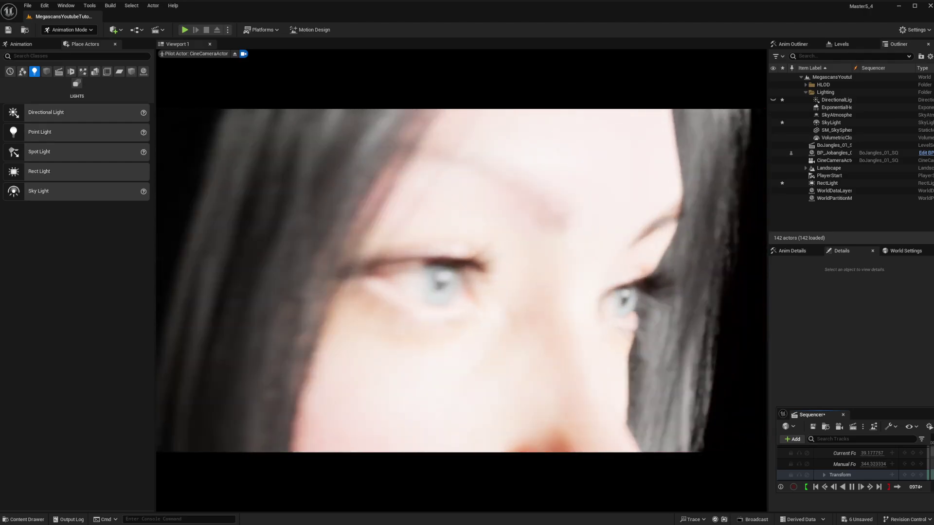
Play the shot in short stretches between about frames 699 and 820 to check the camera framing and lighting
key(space)
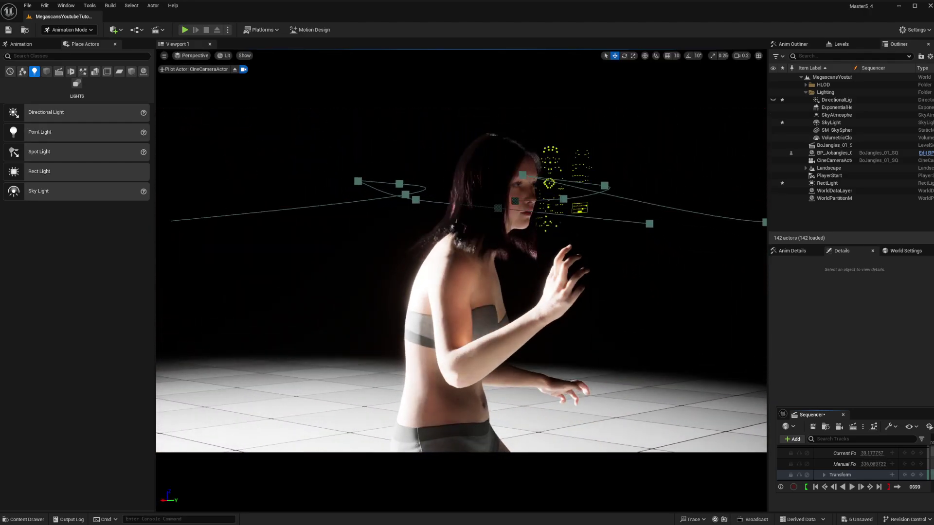
key(space)
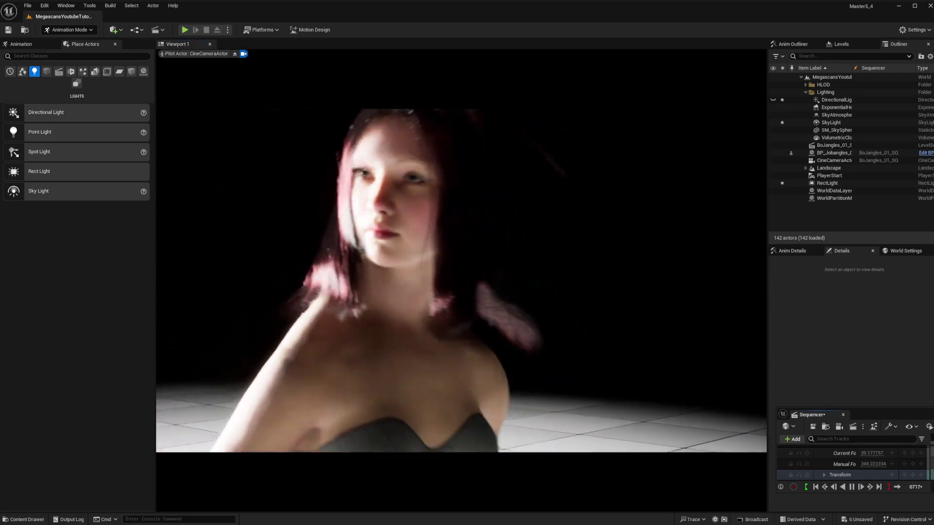
key(space)
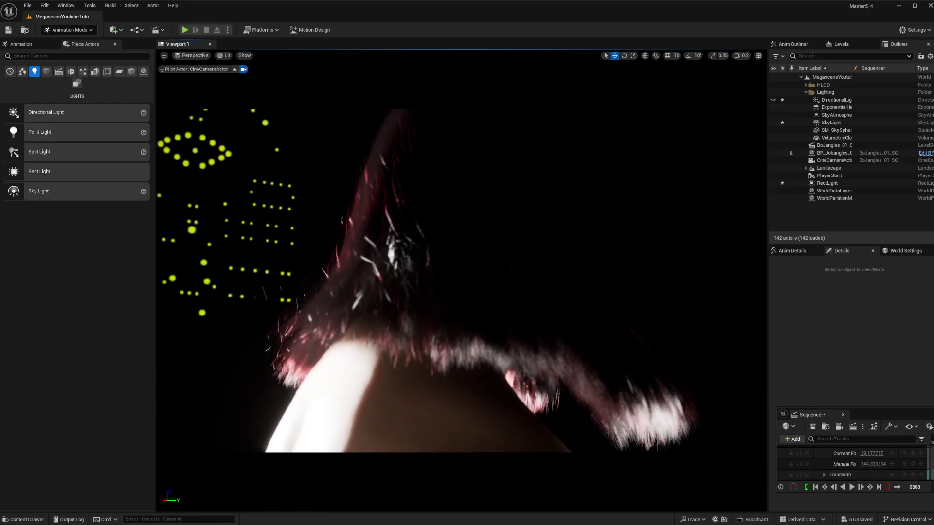
key(space)
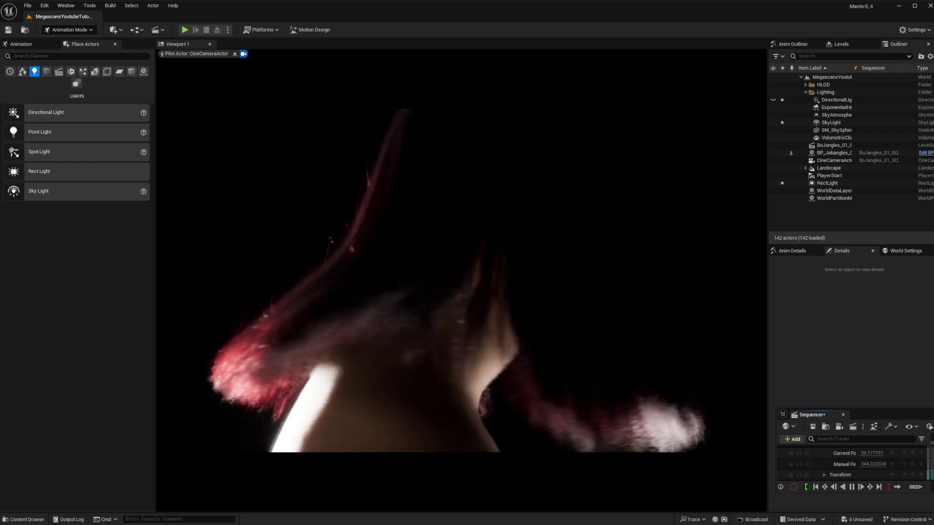
key(space)
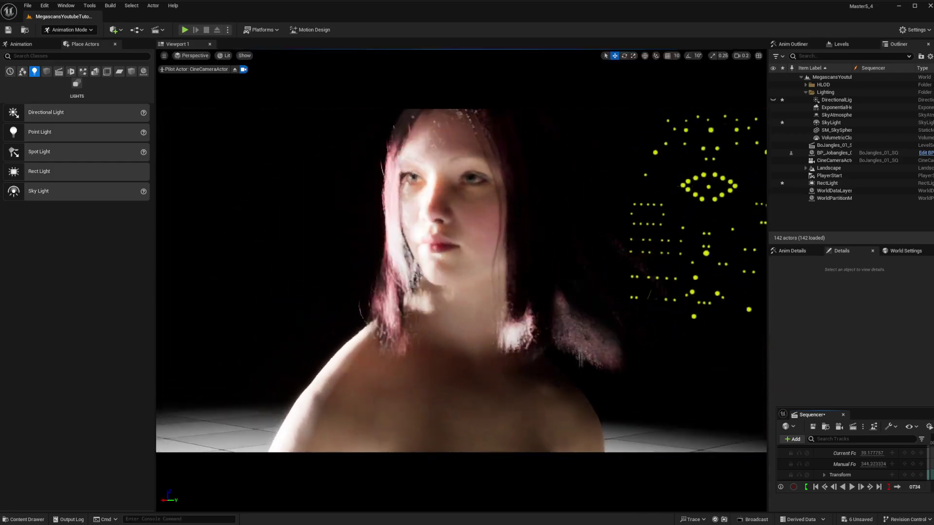
Re-aim the piloted cine camera around frame 808 and play on into the closing face shot
right_drag(535, 292, 390, 292)
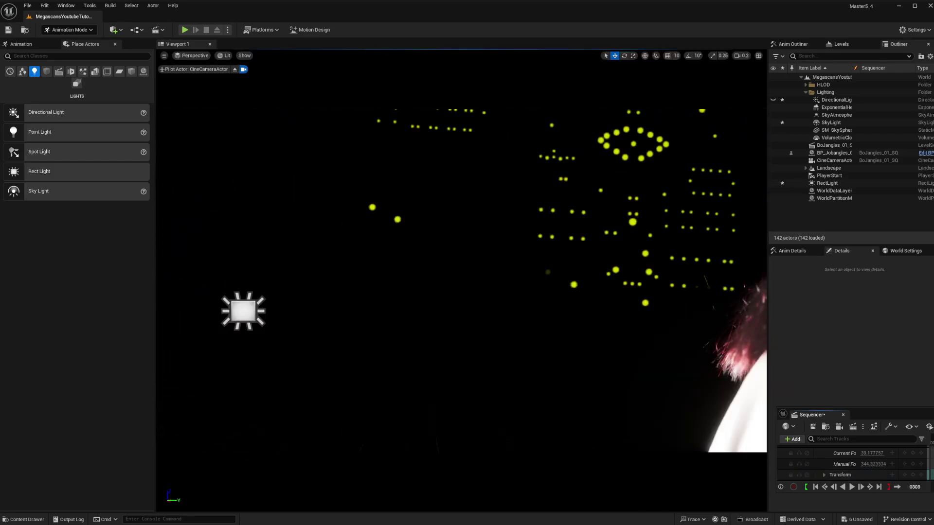
key(space)
key(space)
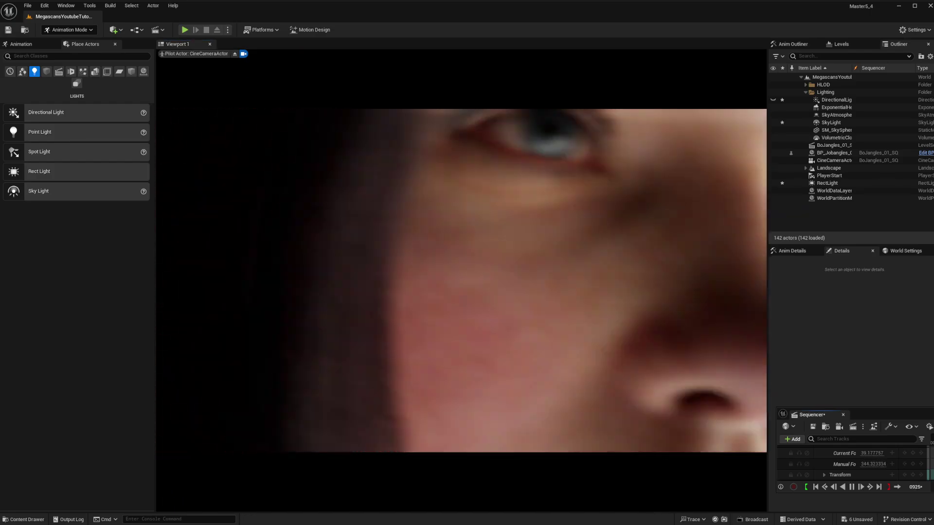
key(space)
key(space)
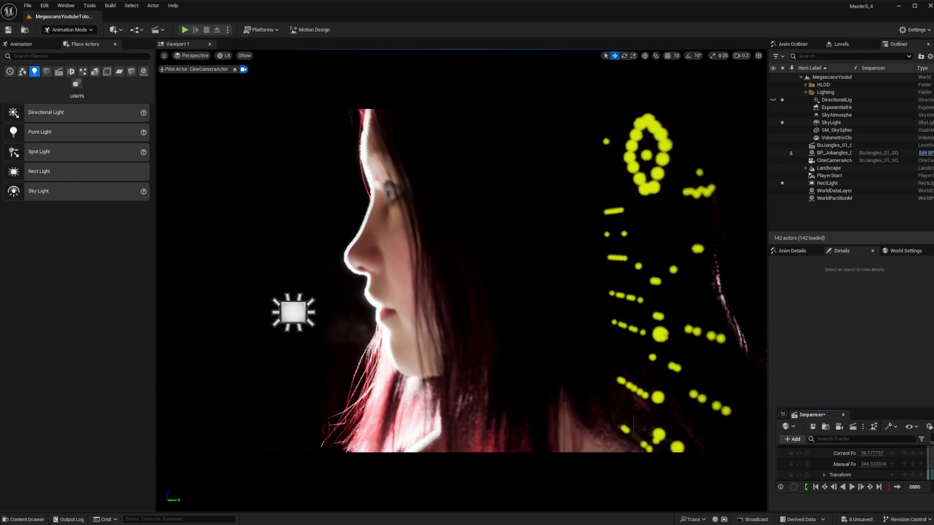
Nudge the camera's aim at frame 918 and replay the move through to the close-up of the eyes
key(space)
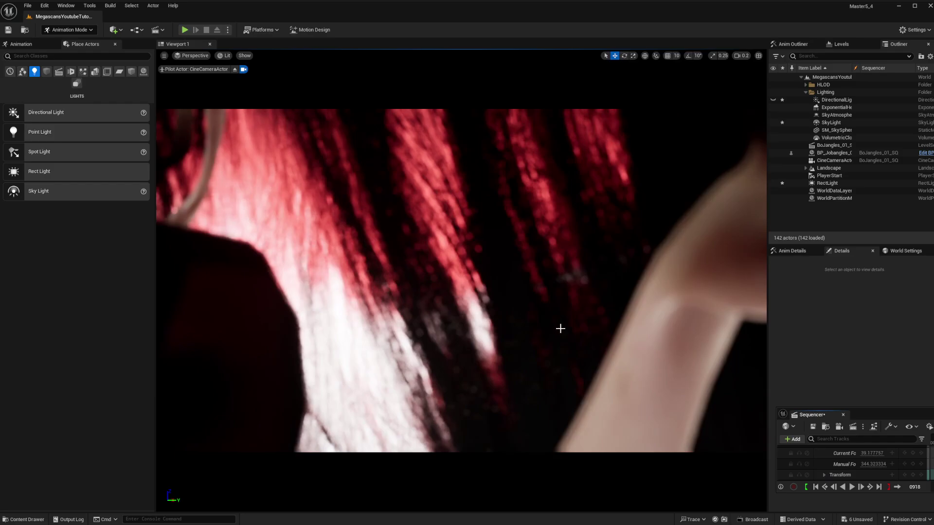
mouse_move(559, 327)
right_down()
mouse_move(579, 331)
mouse_move(567, 325)
right_up()
key(space)
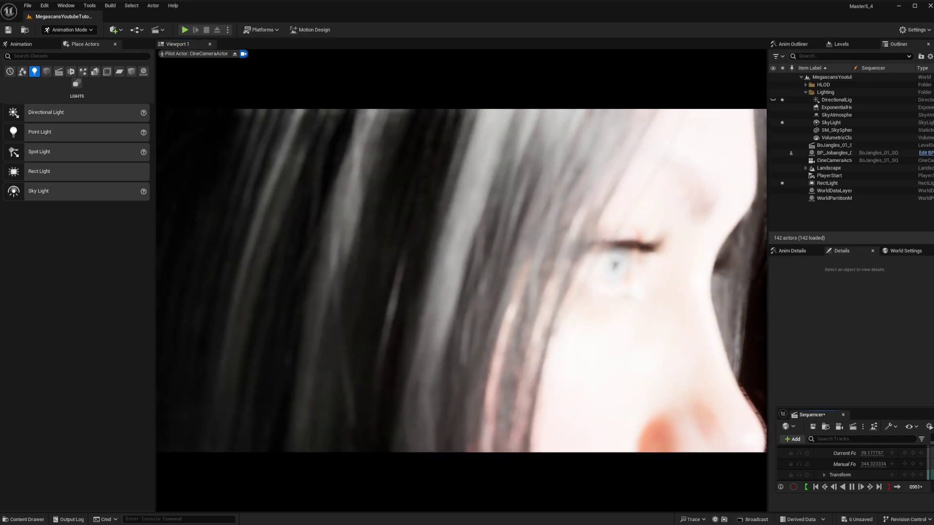
key(space)
key(space)
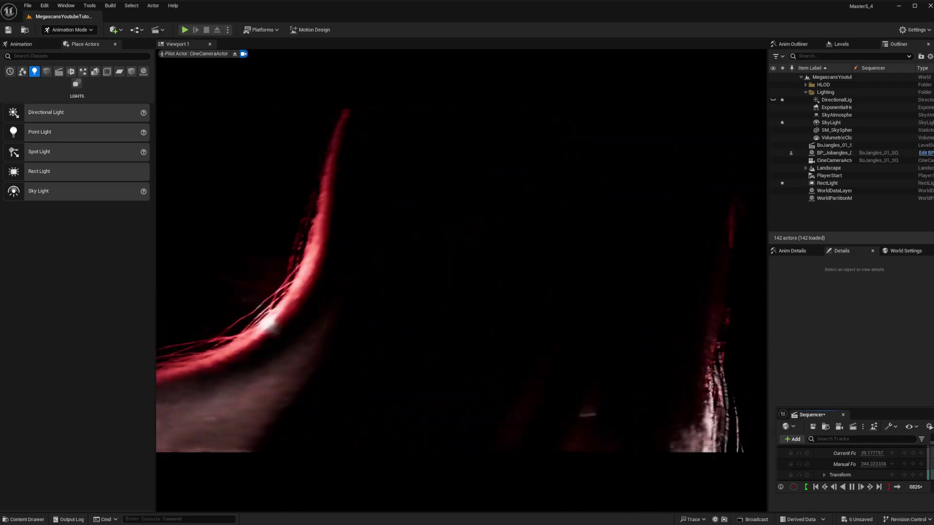
key(space)
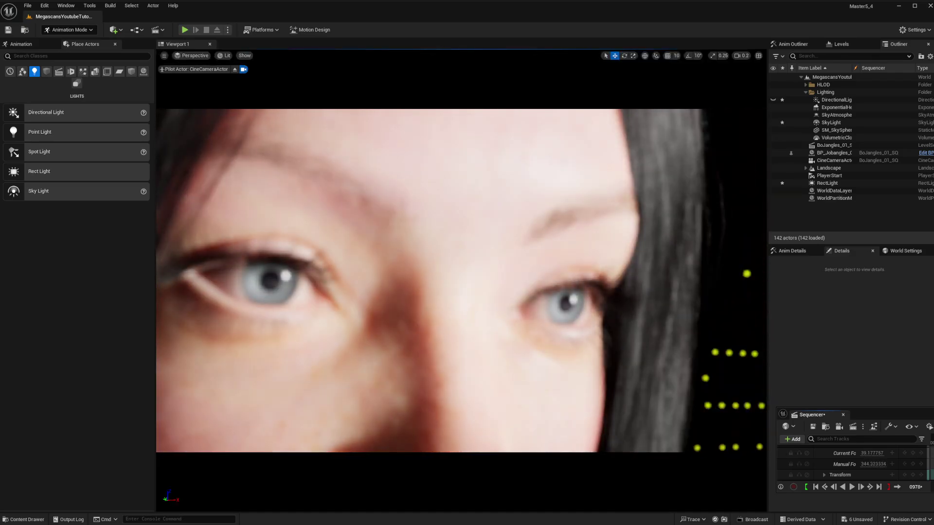
Go back and forth through the frames between 978 and 907 to inspect the camera move into the face
key(Left)
key(Left)
key(Left)
key(Left)
key(Left)
key(Left)
key(Left)
key(Left)
key(Left)
key(Left)
key(Left)
key(Left)
key(Left)
key(Left)
key(Left)
key(Left)
key(Left)
key(Left)
key(Left)
key(Left)
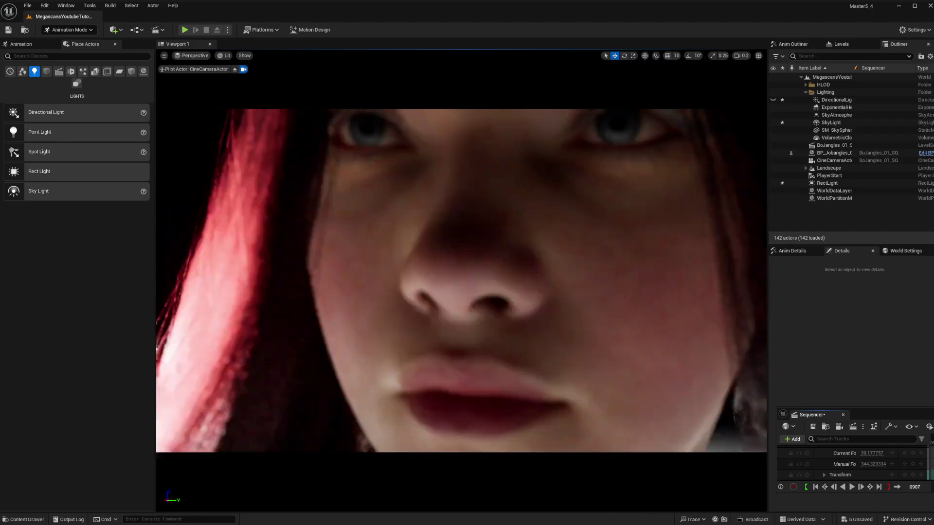
key(Right)
key(Right)
key(Right)
key(Right)
key(Right)
key(Right)
key(Right)
key(Right)
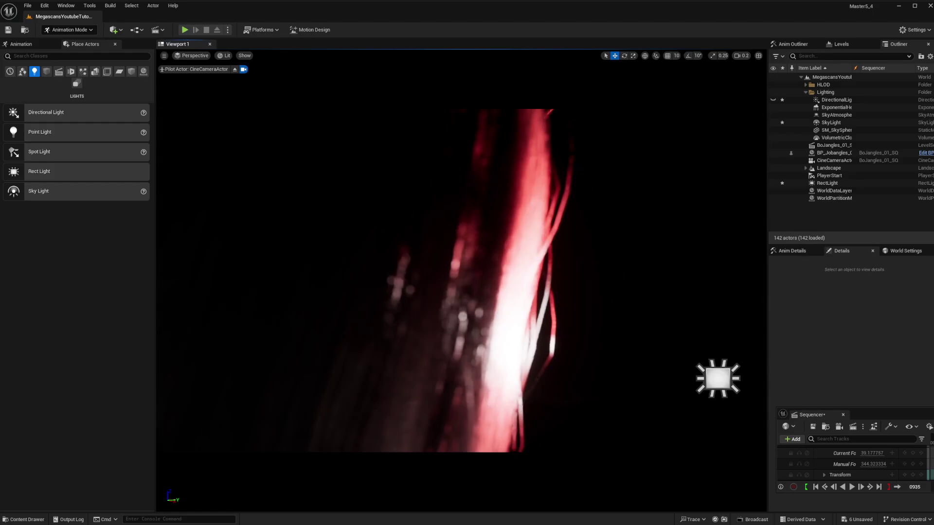
Play to the end of the range and re-aim the camera toward the character's eye around frame 1003
key(space)
key(space)
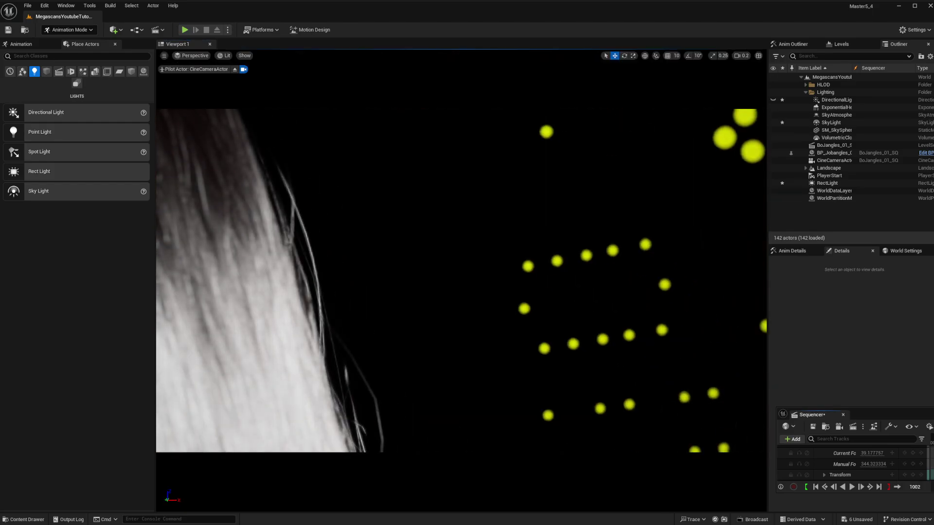
key(space)
key(space)
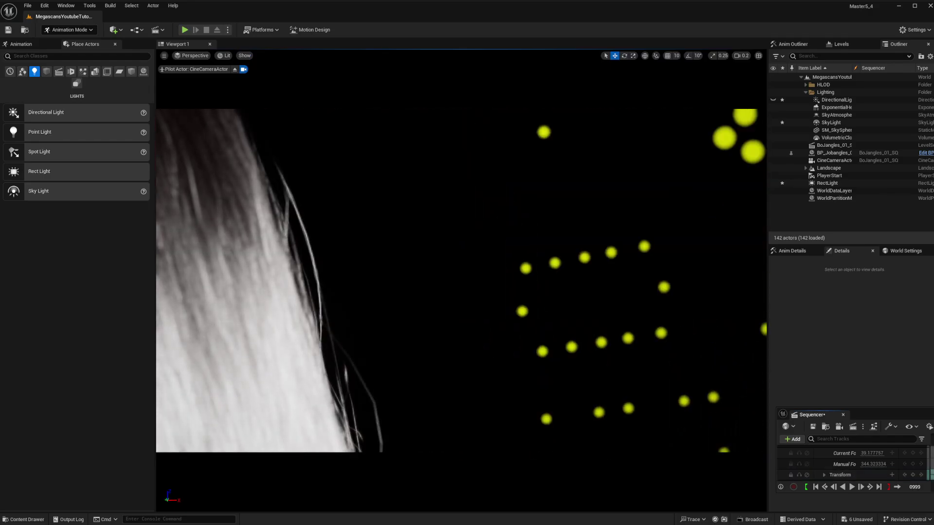
right_drag(525, 346, 492, 347)
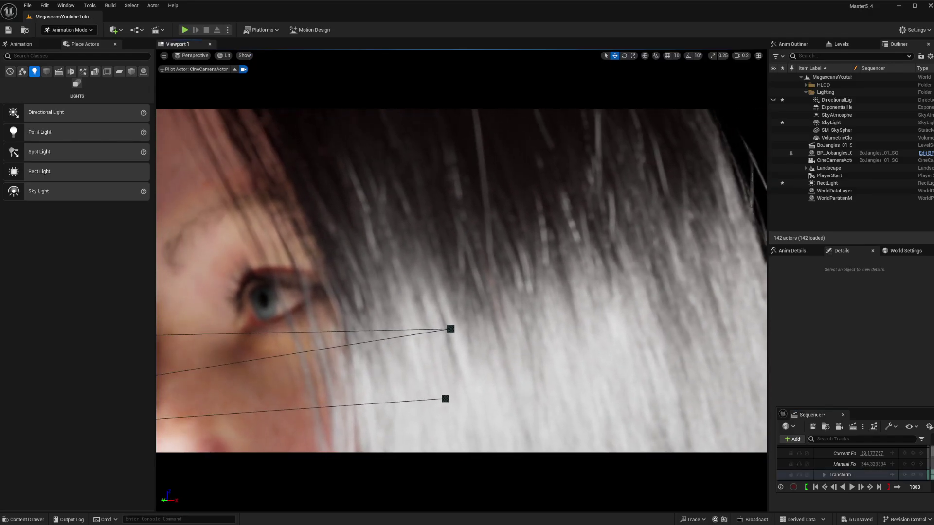
Replay the re-aimed shot from its start with pauses between about frames 886 and 970 to review the face framing
key(space)
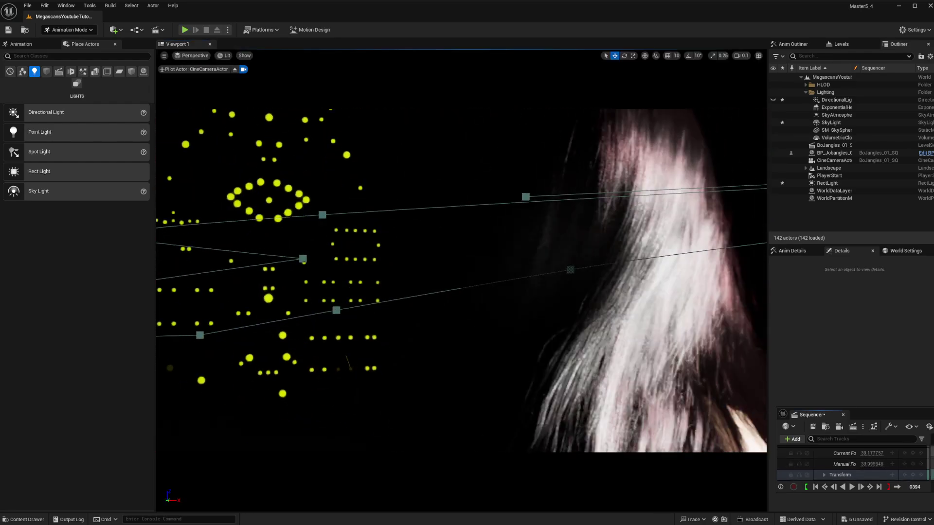
key(space)
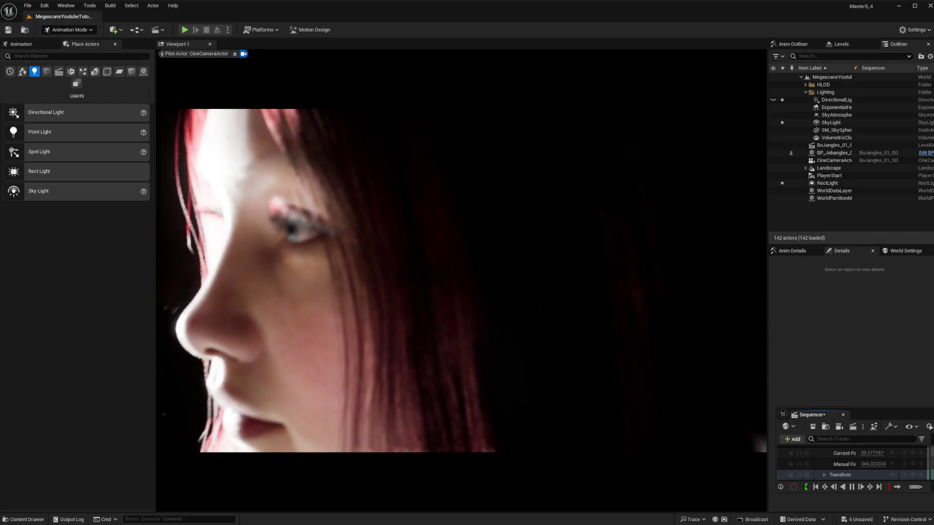
key(space)
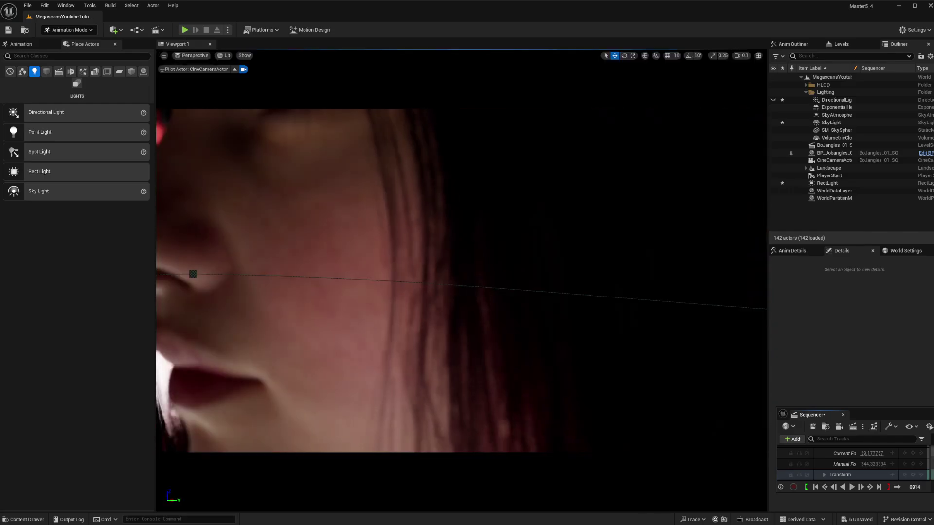
key(space)
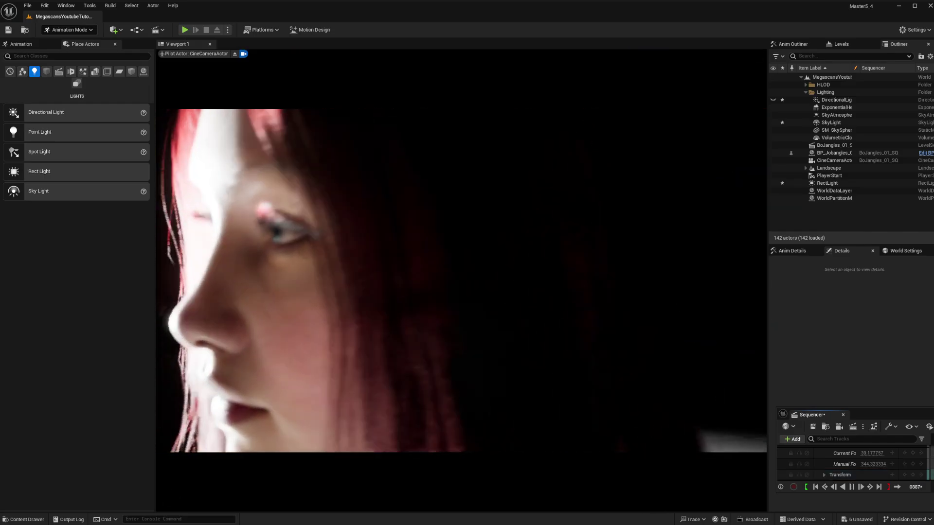
key(space)
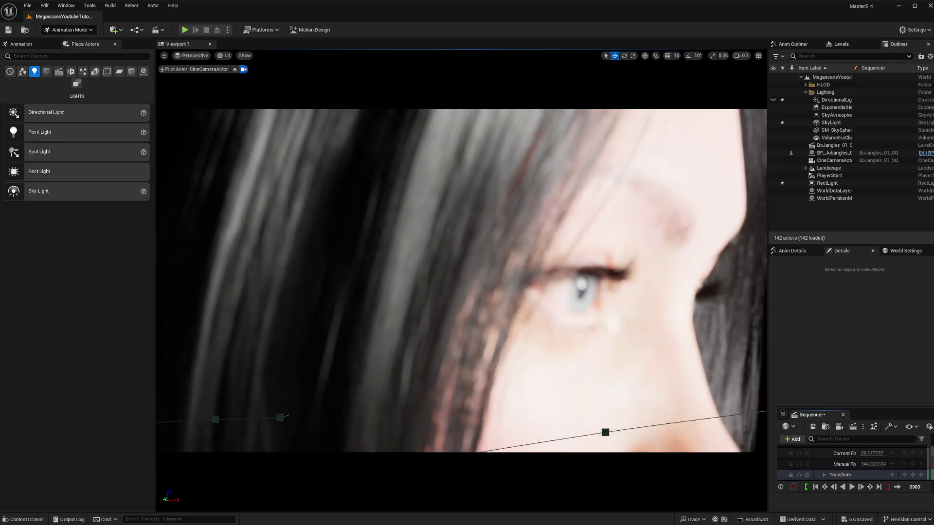
key(space)
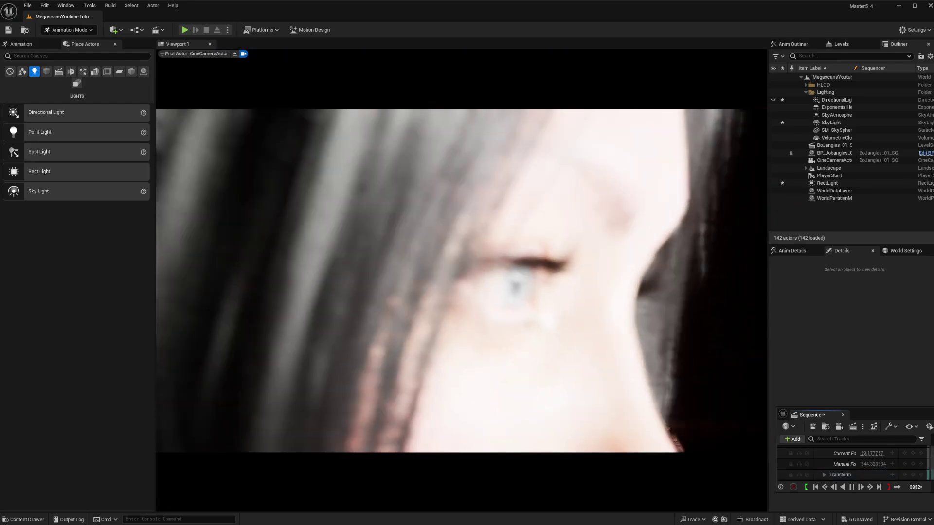
key(space)
key(space)
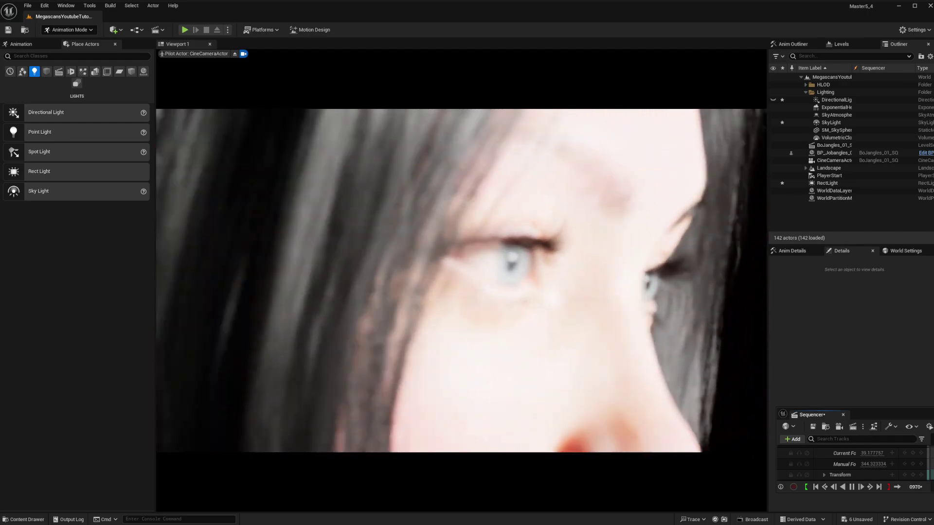
key(space)
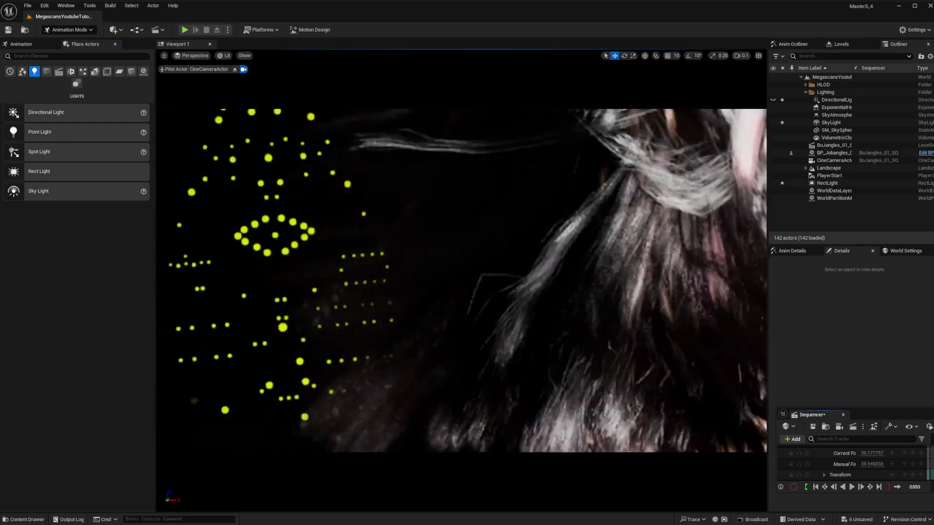
key(space)
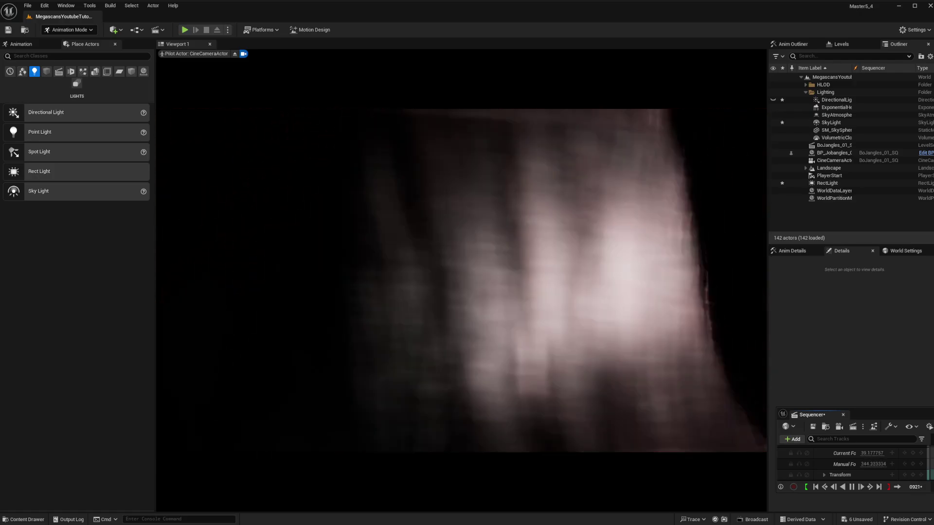
Pause near frame 921 and examine the hair motion backward and forward around that point
key(space)
key(Left)
key(Left)
key(Left)
key(Left)
key(Left)
key(Left)
key(Left)
key(Left)
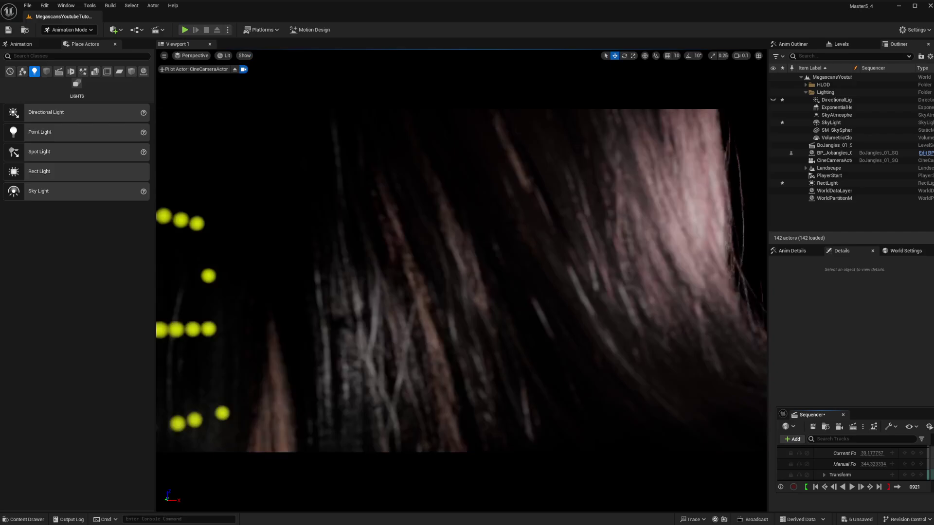
key(Right)
key(Right)
key(Right)
key(Right)
key(Right)
key(Right)
key(Right)
key(Right)
key(Right)
key(Right)
key(Right)
key(Right)
key(Right)
key(Right)
key(Right)
key(Right)
key(Right)
key(Right)
key(Right)
key(Right)
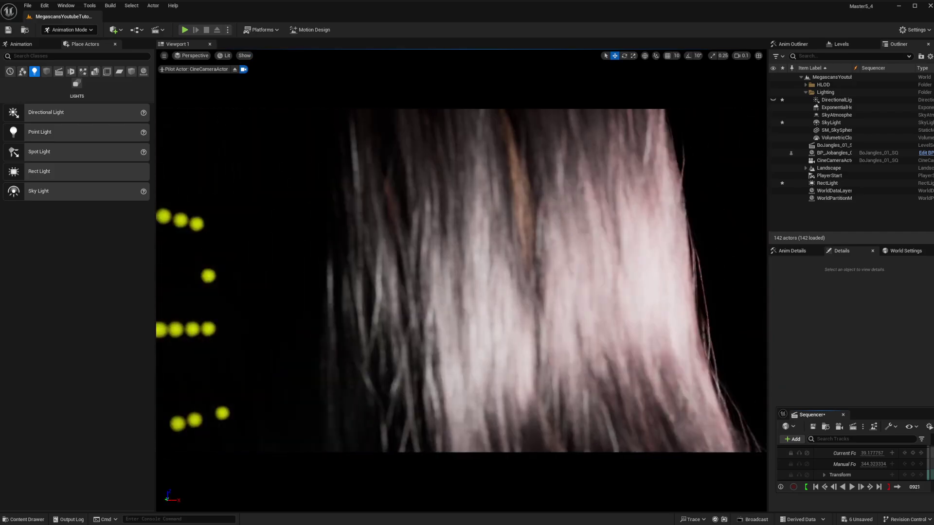
Play the shot through to its final eye close-up and save all changed assets
key(space)
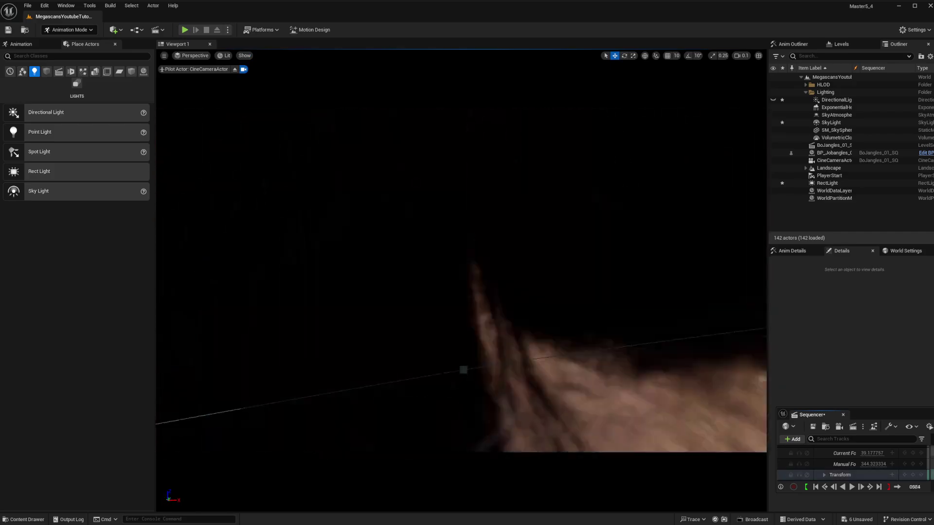
key(space)
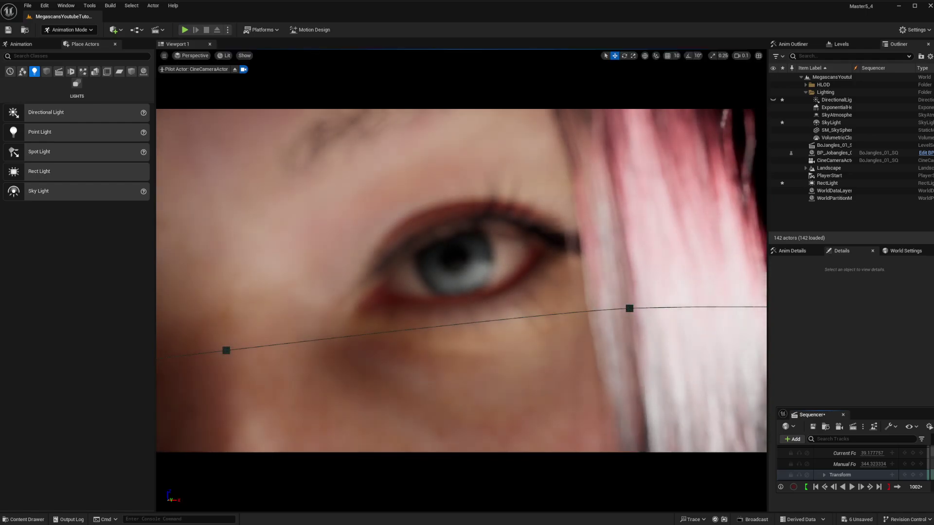
key(ctrl+s)
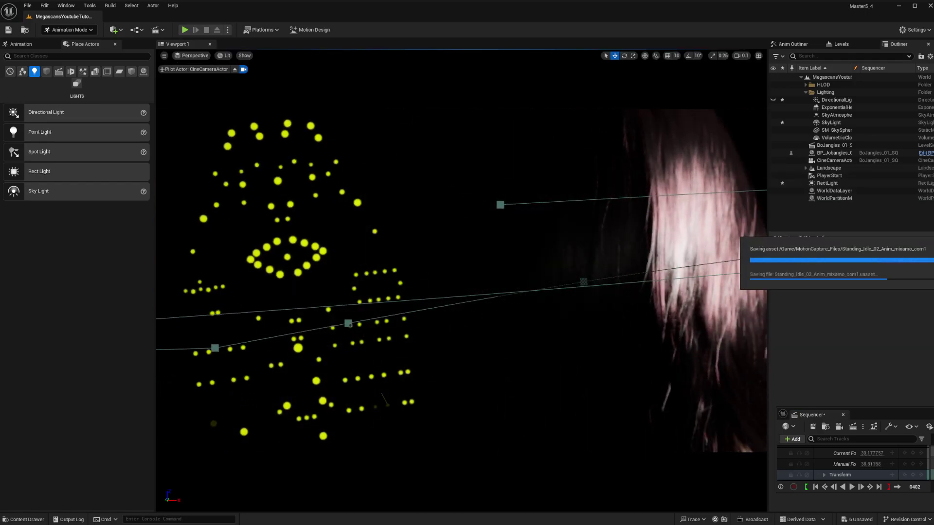
Bring the Sequencer window clear of the character's framing and play the shot from frame 402 to its end
drag(923, 415, 413, 371)
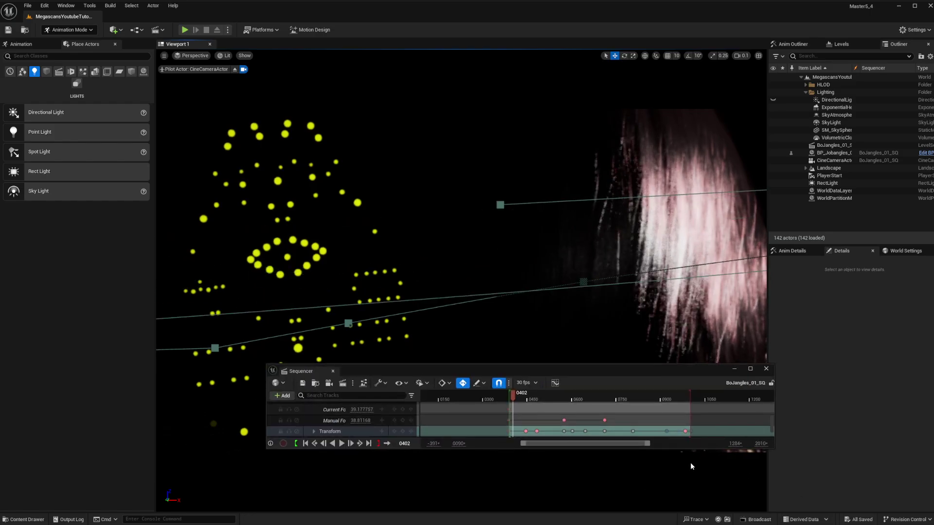
drag(514, 396, 73, 459)
key(space)
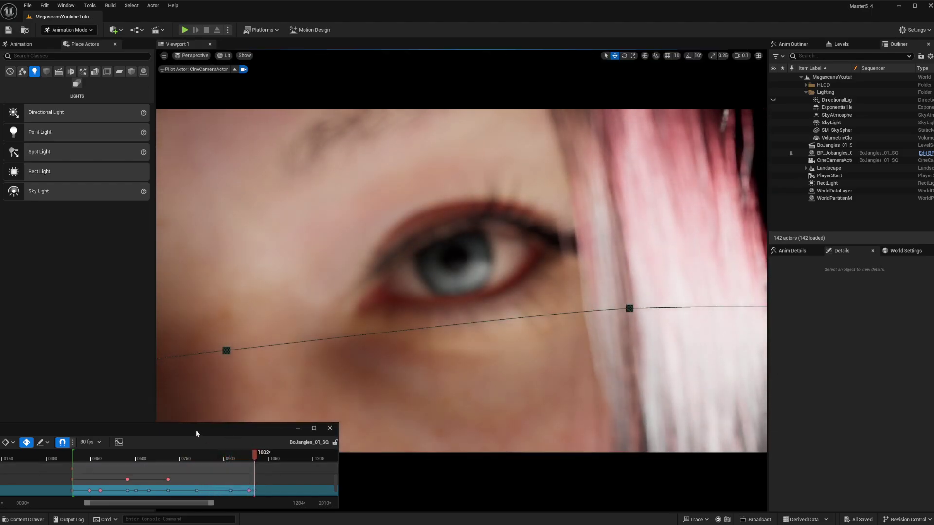
Reposition the Sequencer window beneath the camera view and scrub the playhead to frame 463 to inspect the face
drag(160, 431, 279, 446)
click(71, 449)
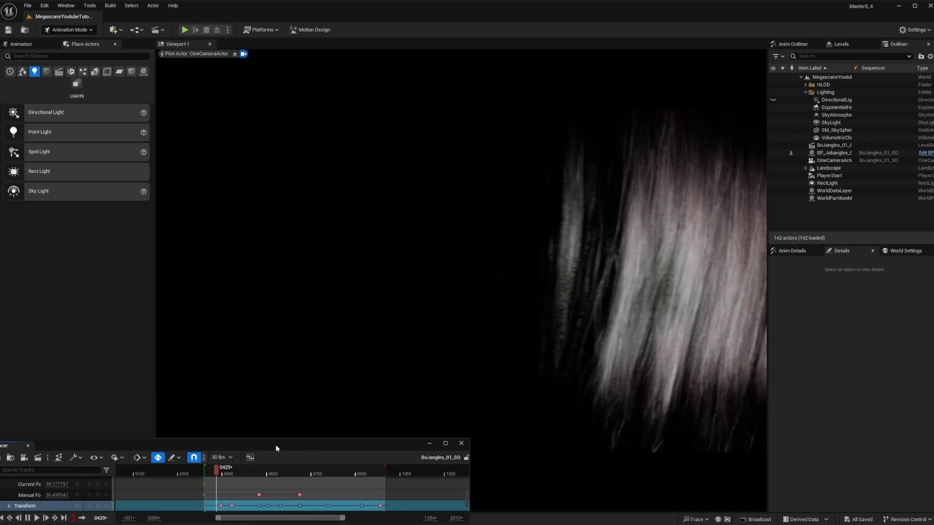
drag(214, 471, 226, 472)
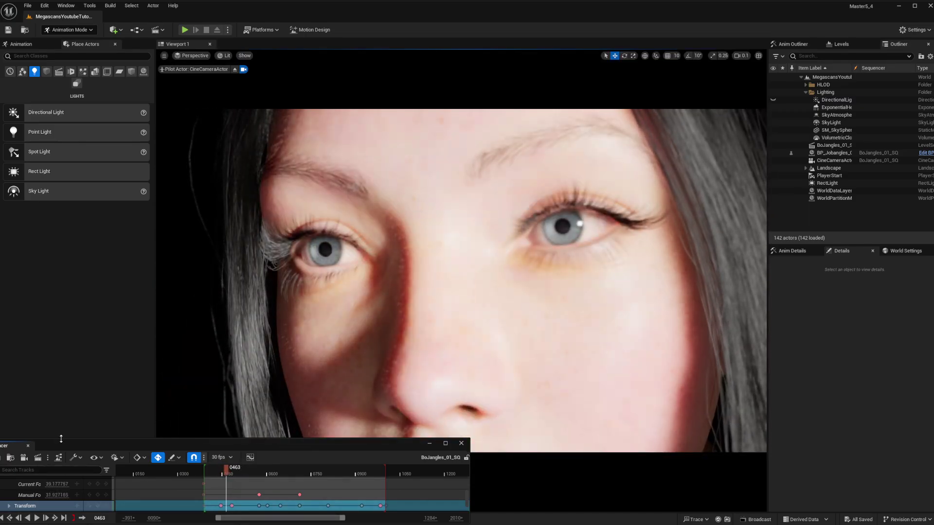
Set the camera's manual focus distance at frame 483 to about 8.2, undoing the first attempt and saving before readjusting it
drag(226, 471, 237, 495)
click(37, 519)
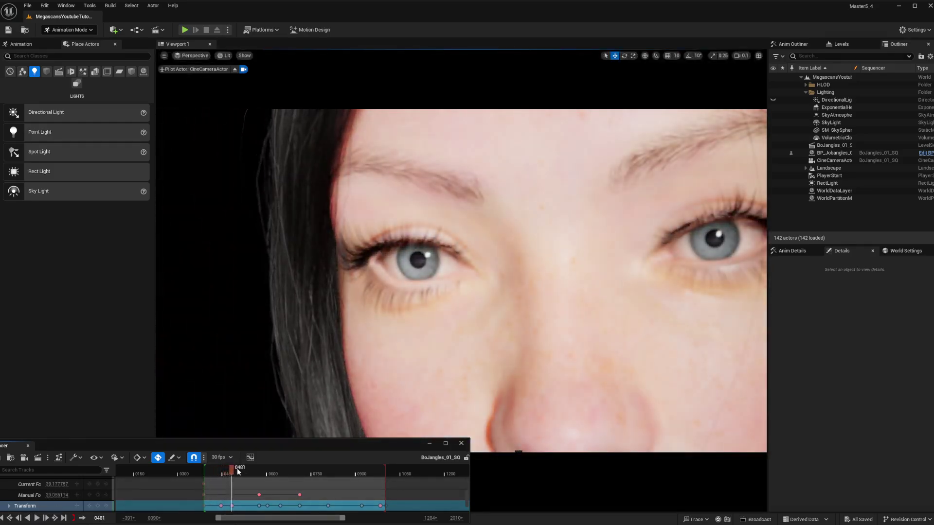
click(232, 507)
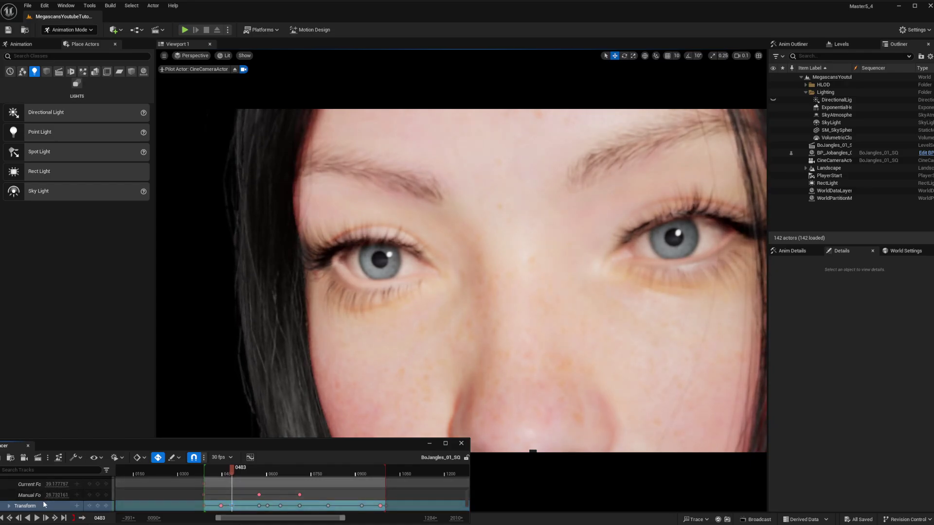
drag(57, 496, 41, 495)
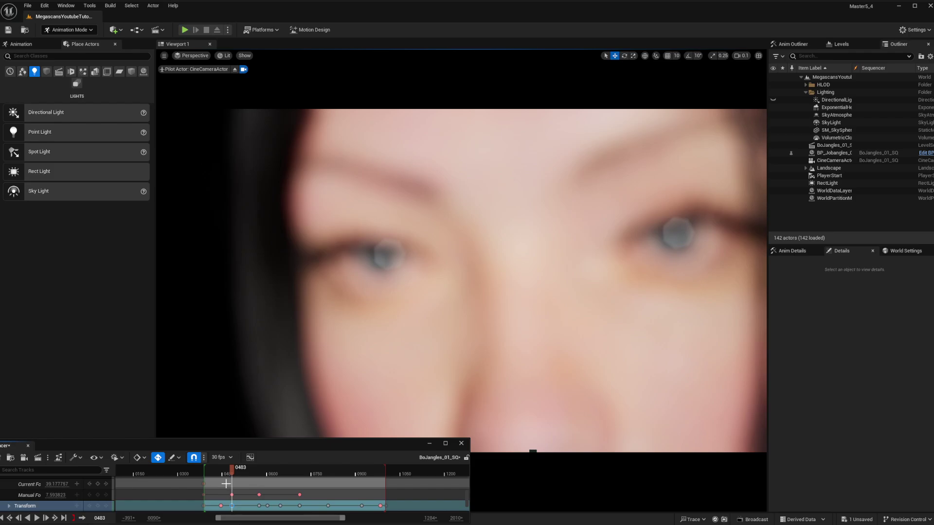
key(ctrl+z)
key(ctrl+s)
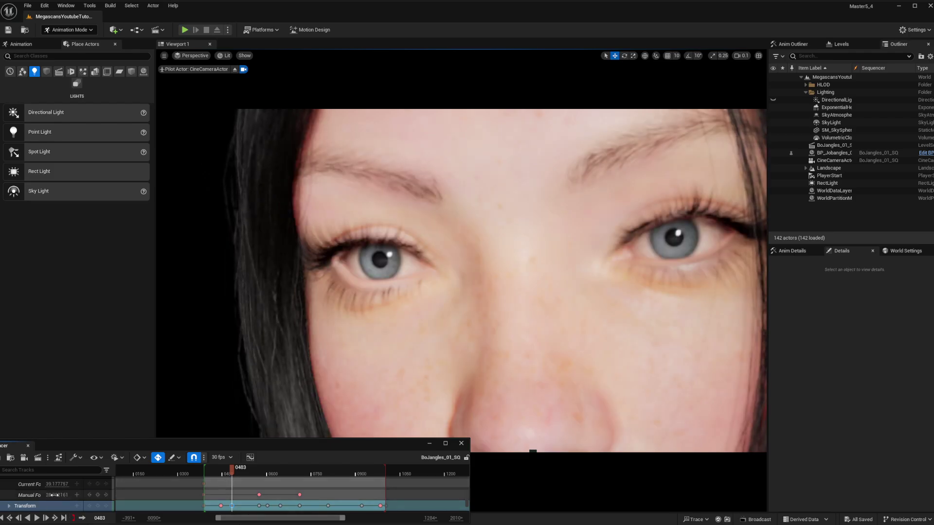
drag(55, 496, 44, 495)
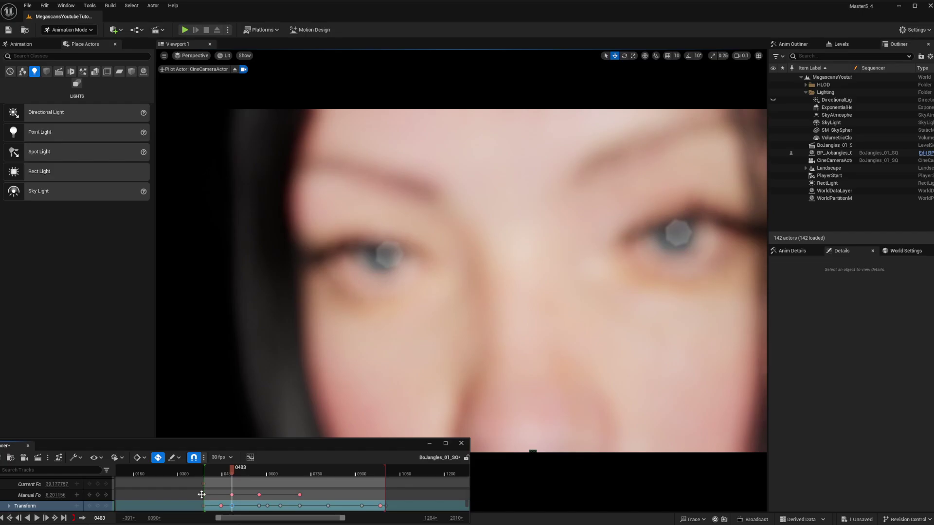
Reposition the Sequencer window beneath the camera view and try a manual focus distance of about 13.3 at frame 526
drag(209, 471, 241, 469)
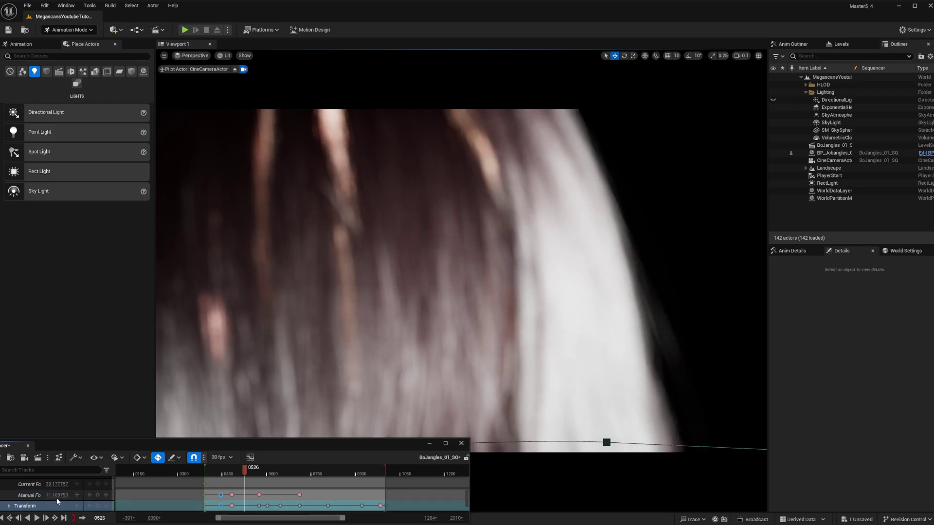
drag(57, 495, 50, 497)
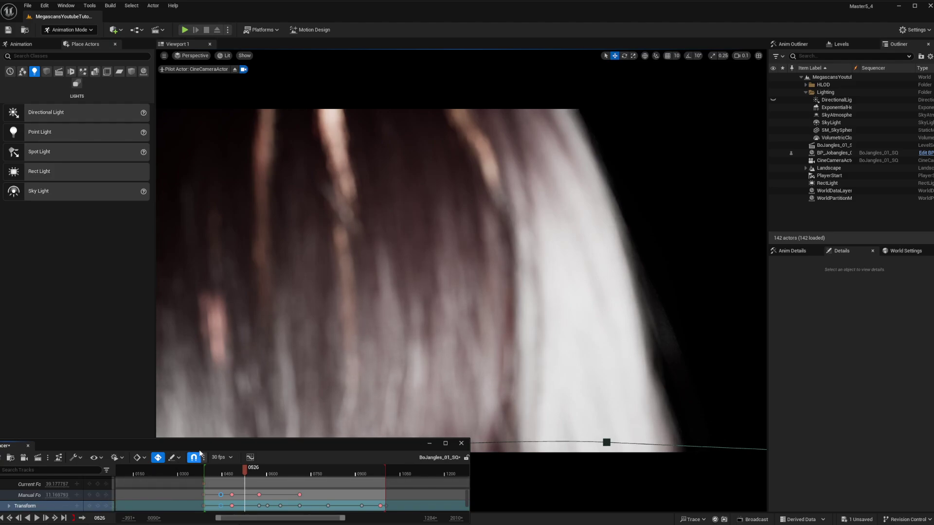
drag(200, 452, 395, 416)
drag(302, 470, 352, 471)
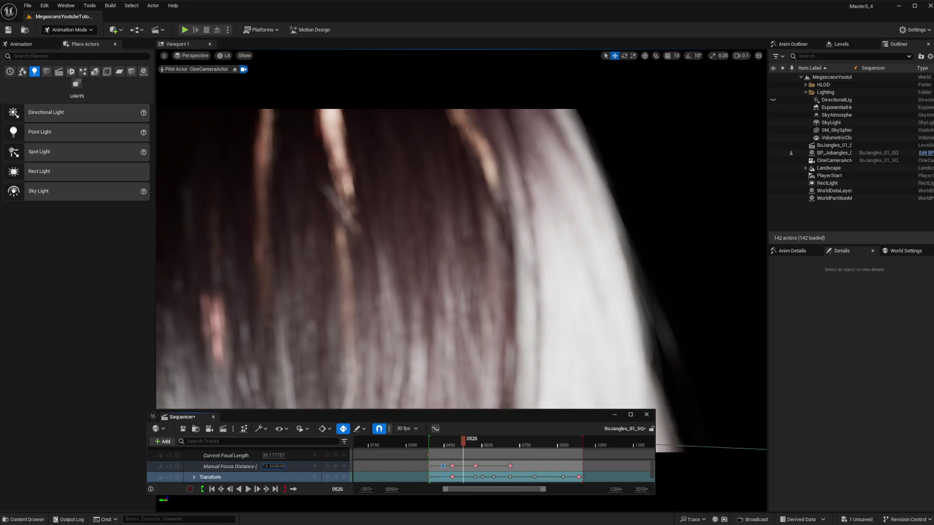
mouse_move(276, 468)
mouse_down()
mouse_move(236, 472)
mouse_move(283, 467)
mouse_up()
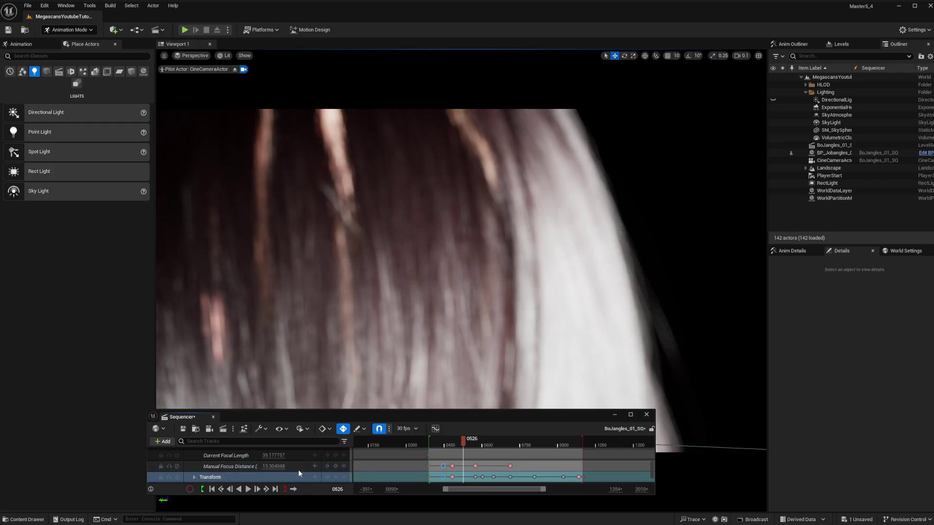
click(326, 467)
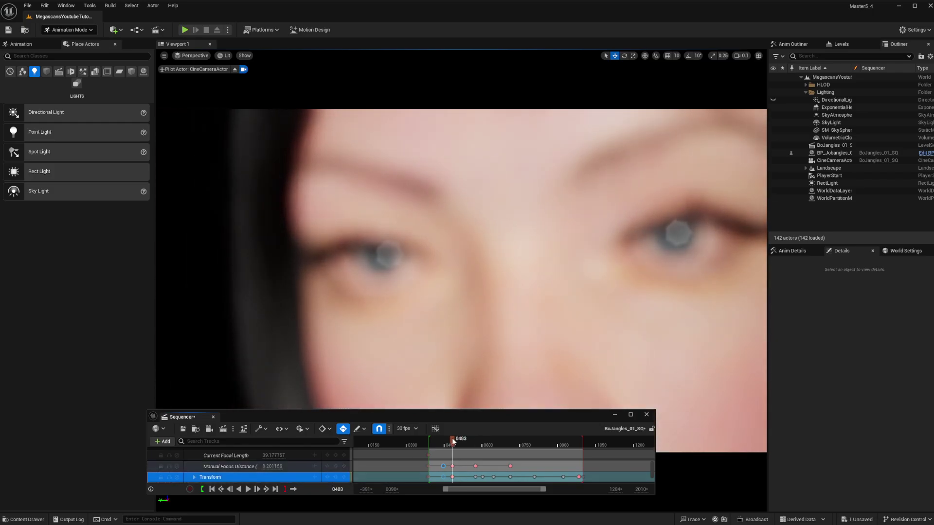
Review the focus pull from frame 446 to 527 and set the manual focus distance at frame 446 to about 23.8
drag(453, 440, 443, 444)
key(space)
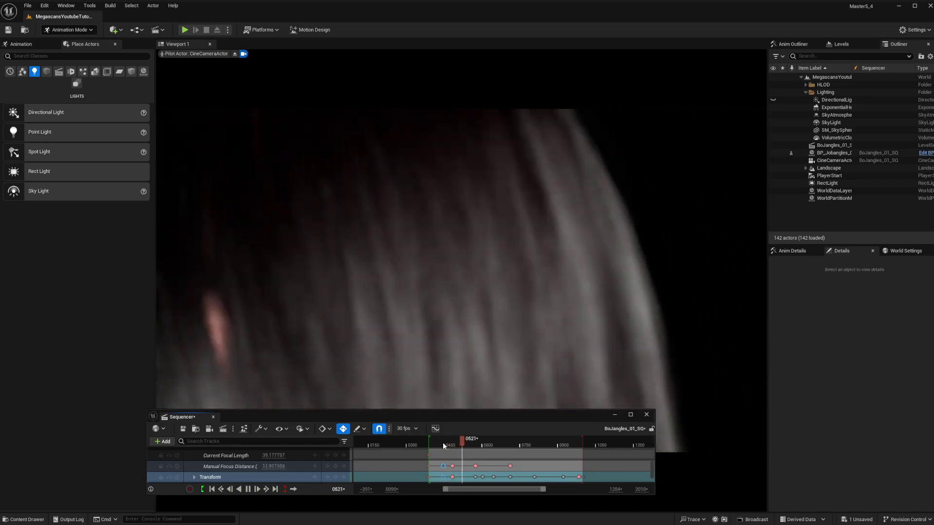
key(space)
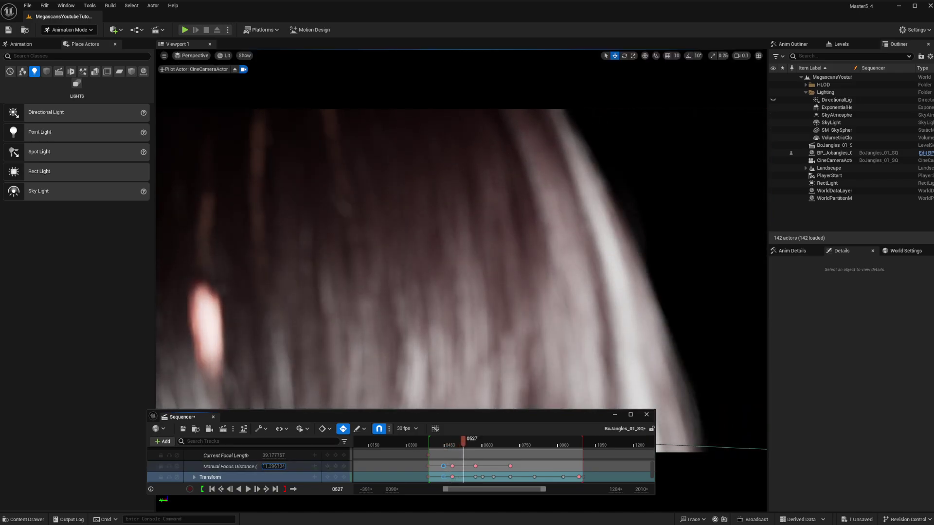
click(445, 444)
drag(444, 445, 443, 446)
drag(275, 466, 239, 466)
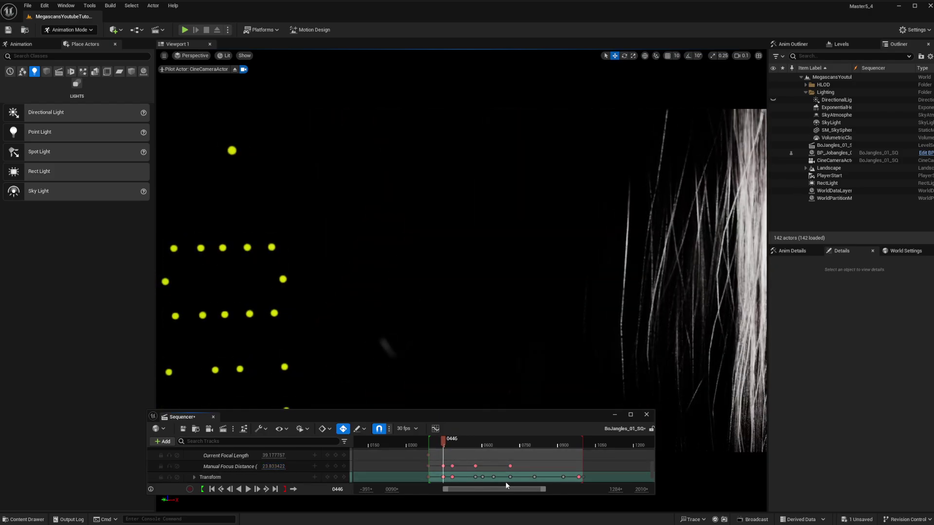
Play from frame 446 and key a greater manual focus distance at frame 507 to bring the eye and hair into focus
key(space)
key(space)
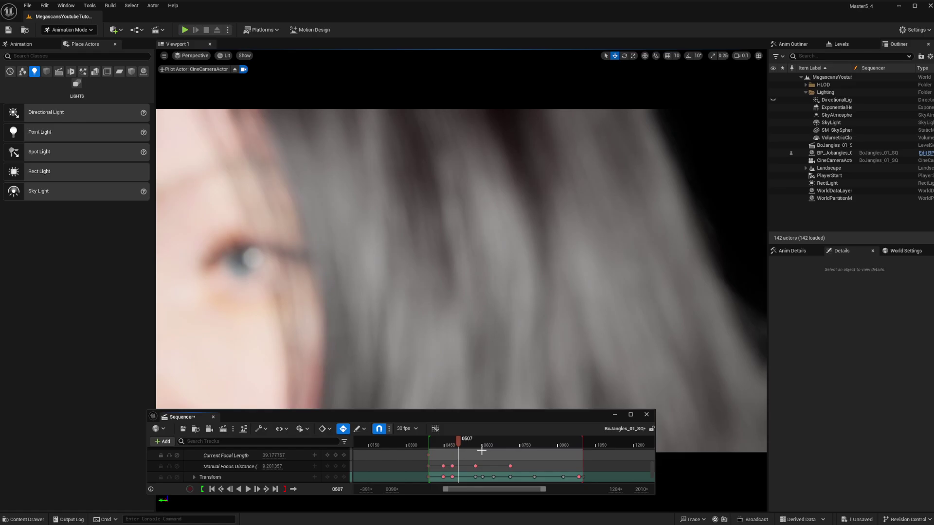
drag(274, 466, 292, 467)
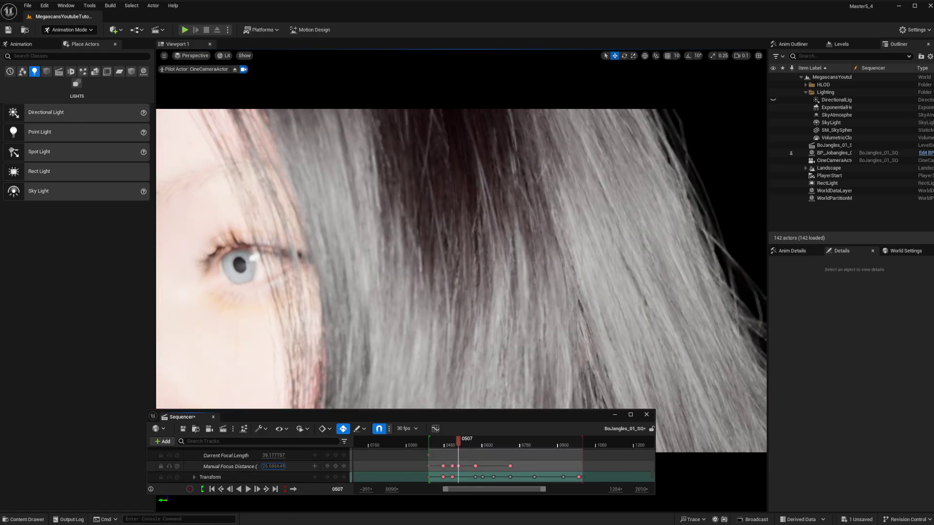
Play the shot past frame 507, return to frame 475 and key the manual focus distance there at about 14.6
key(space)
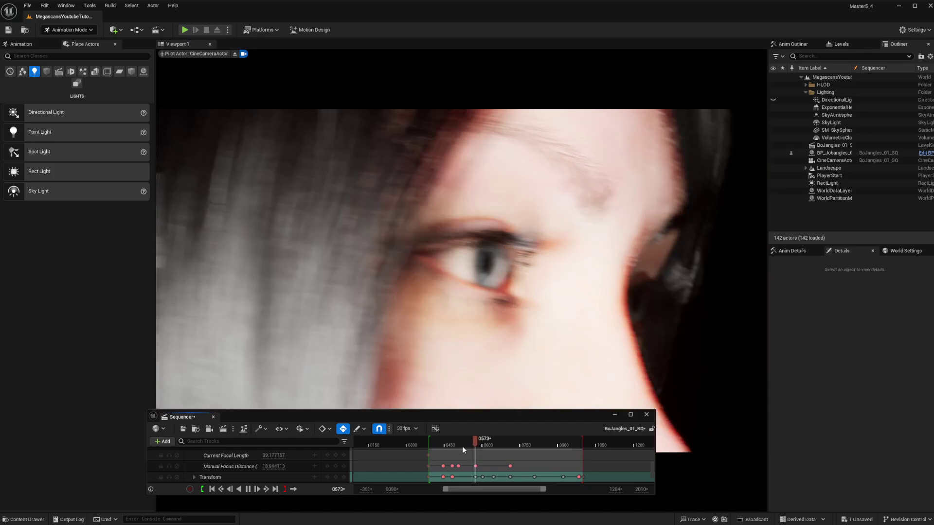
mouse_move(464, 450)
mouse_down()
mouse_move(449, 451)
mouse_move(444, 466)
mouse_move(451, 442)
mouse_up()
ctrl+scroll(462, 470, up, 1)
drag(273, 467, 274, 466)
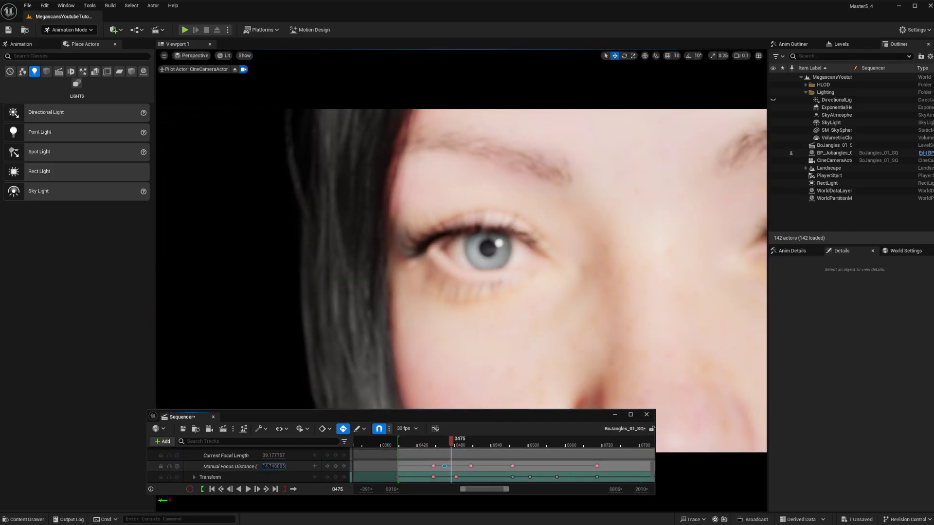
click(337, 467)
Save the sequence and key the manual focus distance at frame 484 at about 9.86 to blur the face
drag(455, 440, 457, 441)
drag(274, 466, 274, 467)
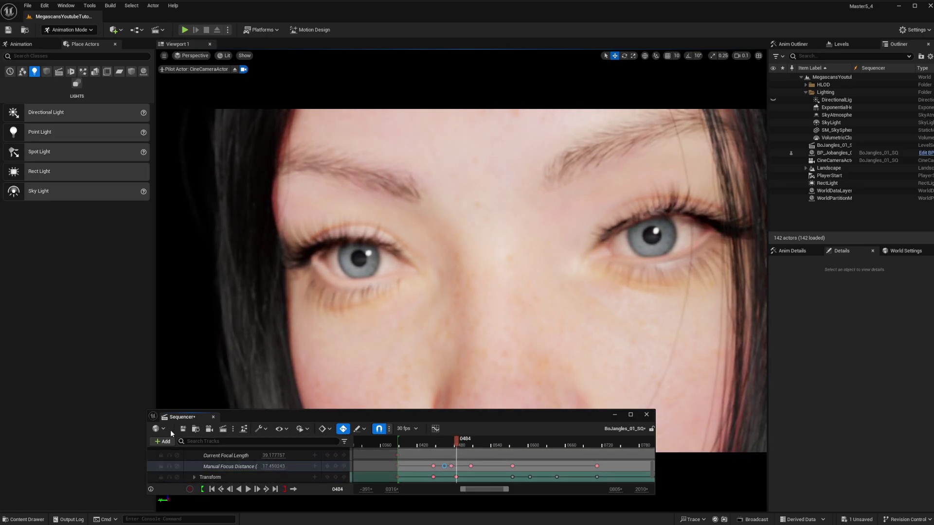
click(183, 429)
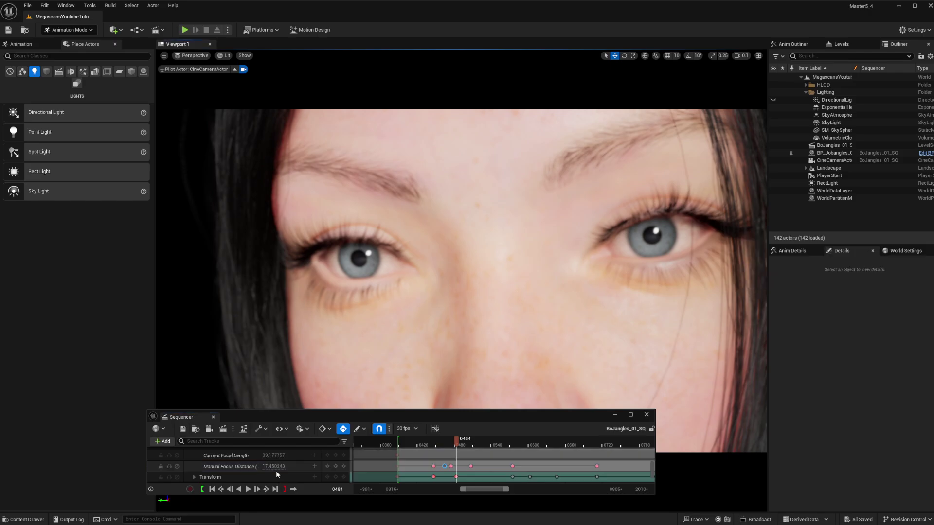
click(276, 469)
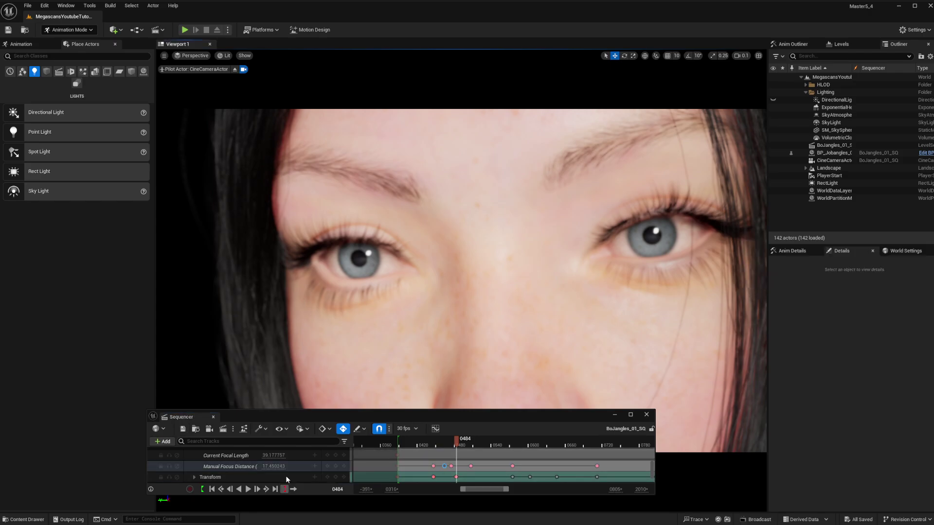
click(208, 469)
drag(275, 467, 269, 466)
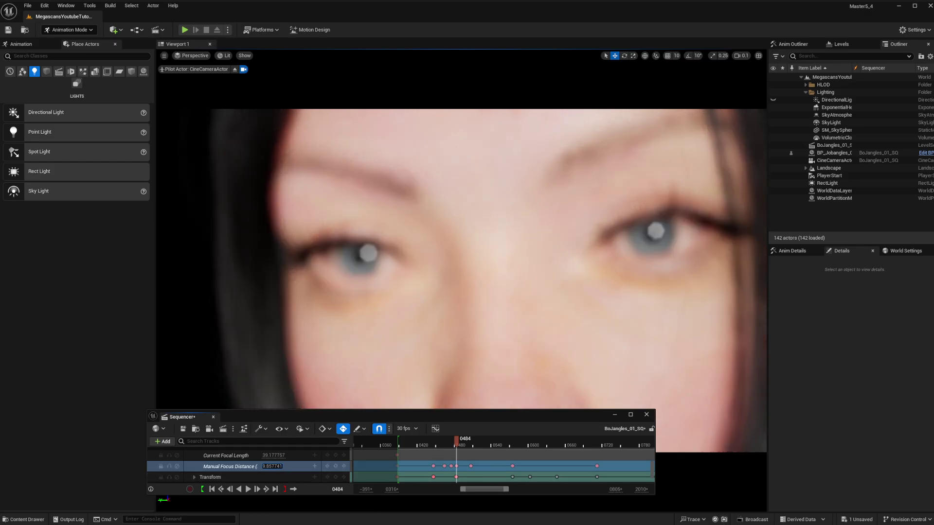
Play the shot from frame 446, key the manual focus distance at about 10.4 near frame 583, and readjust it at frame 599
drag(457, 442, 432, 444)
key(space)
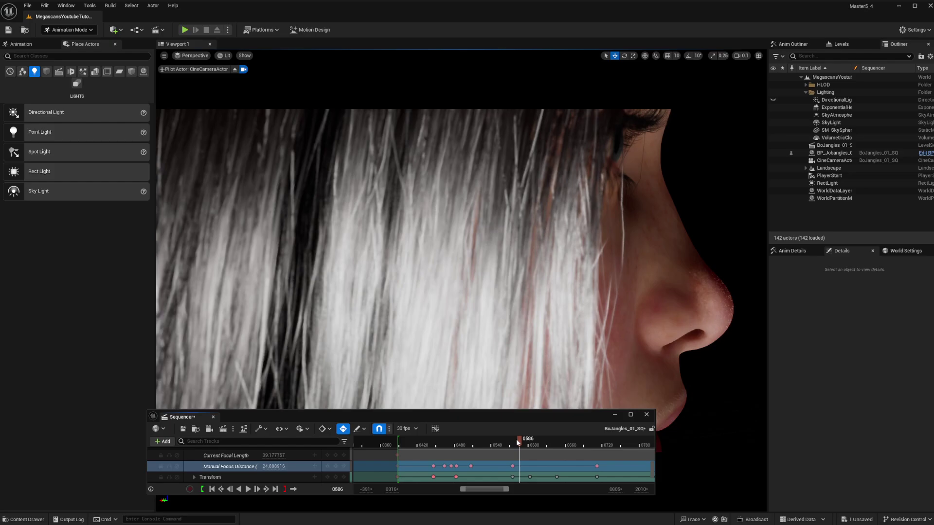
mouse_move(515, 438)
mouse_down()
mouse_move(504, 439)
mouse_move(518, 439)
mouse_up()
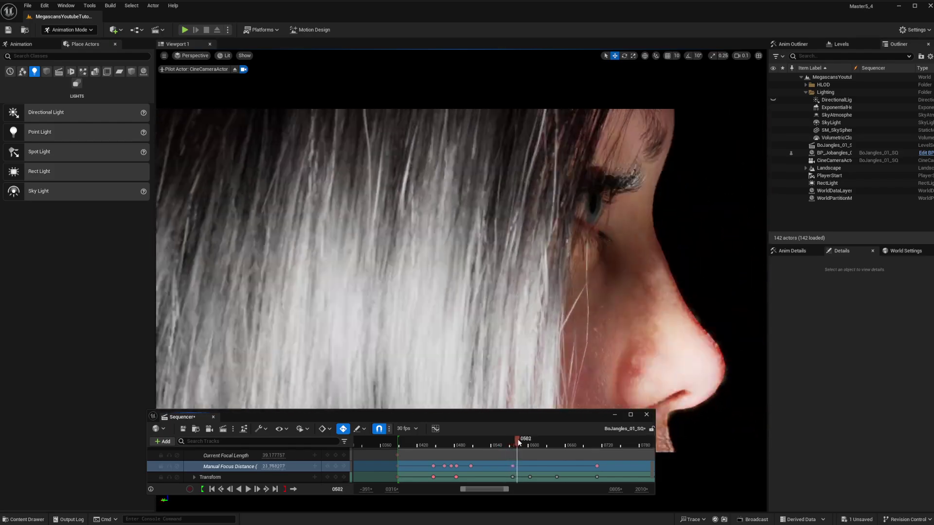
drag(273, 466, 265, 466)
drag(518, 439, 528, 438)
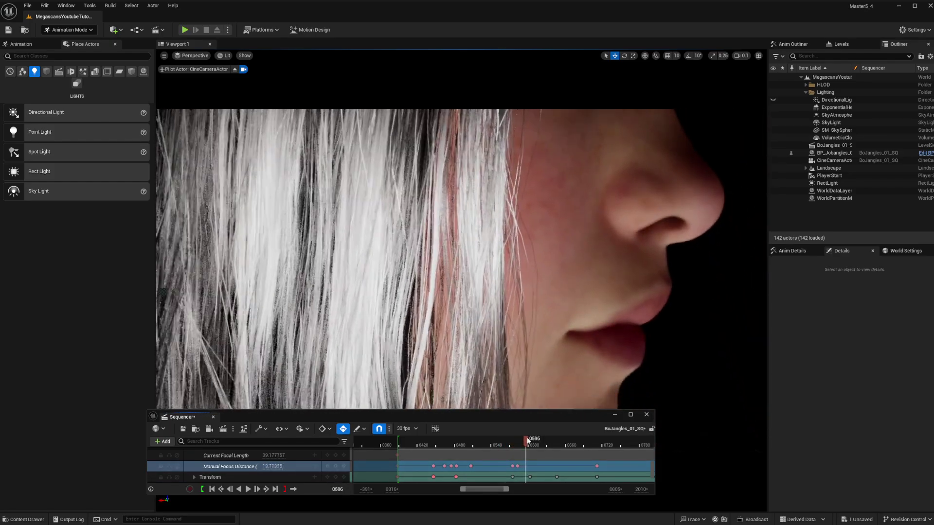
drag(273, 467, 275, 467)
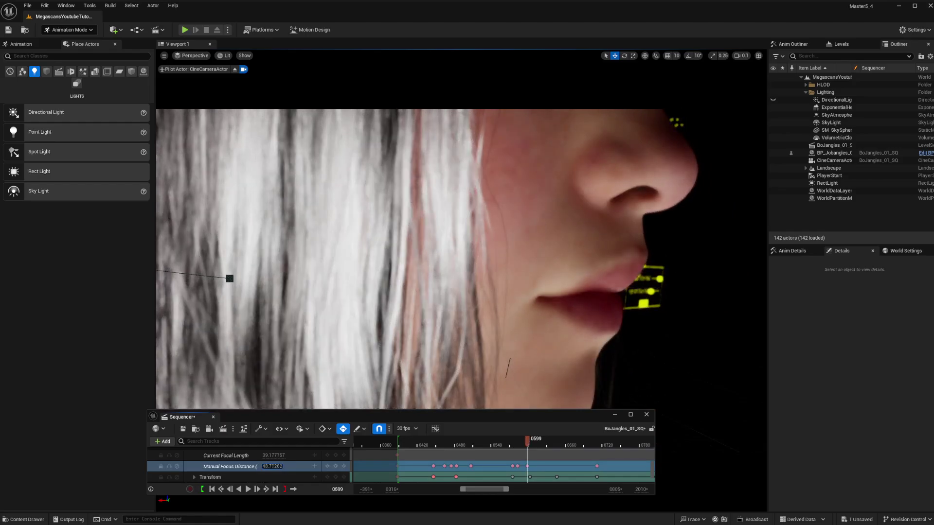
click(518, 441)
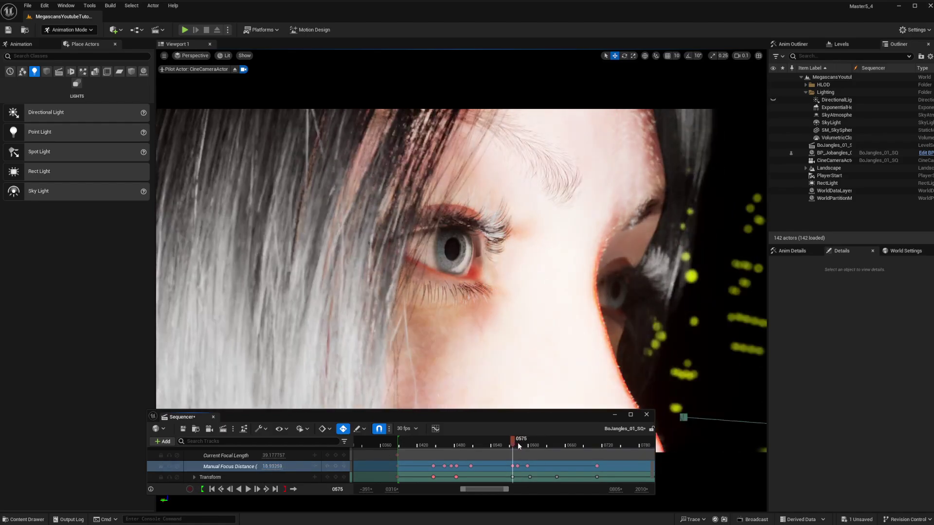
Key the camera's current aperture at frames 464, 475 and 484 to vary the depth of field on the face
mouse_move(430, 442)
mouse_down()
mouse_move(455, 439)
mouse_move(444, 440)
mouse_up()
scroll(338, 467, up, 2)
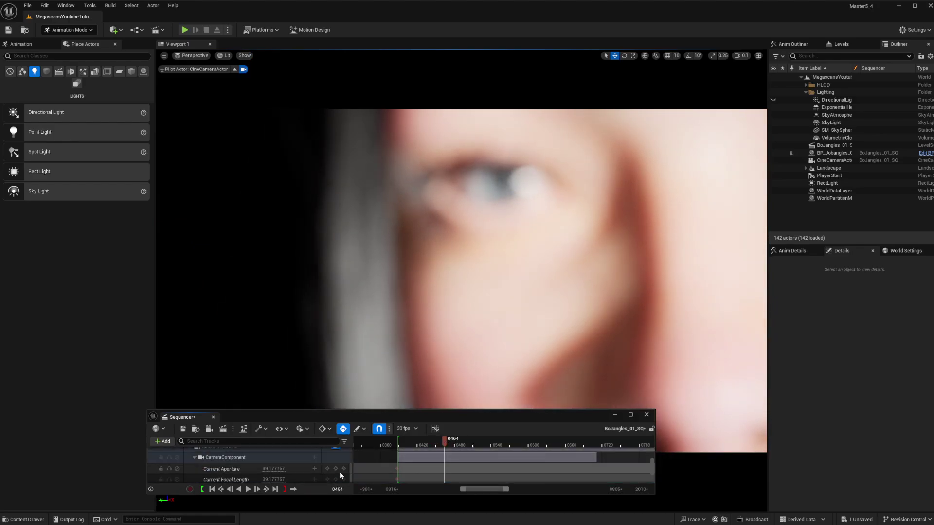
scroll(461, 458, down, 1)
click(451, 441)
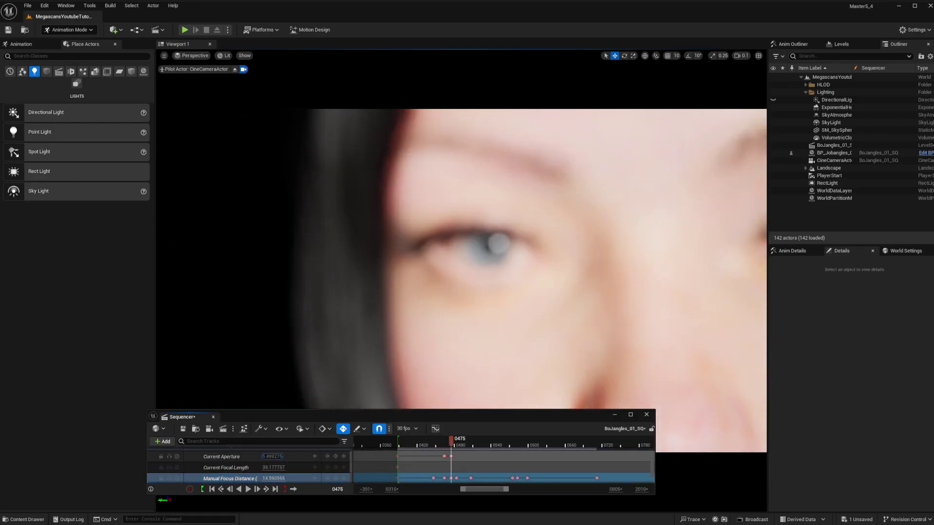
drag(453, 448, 458, 446)
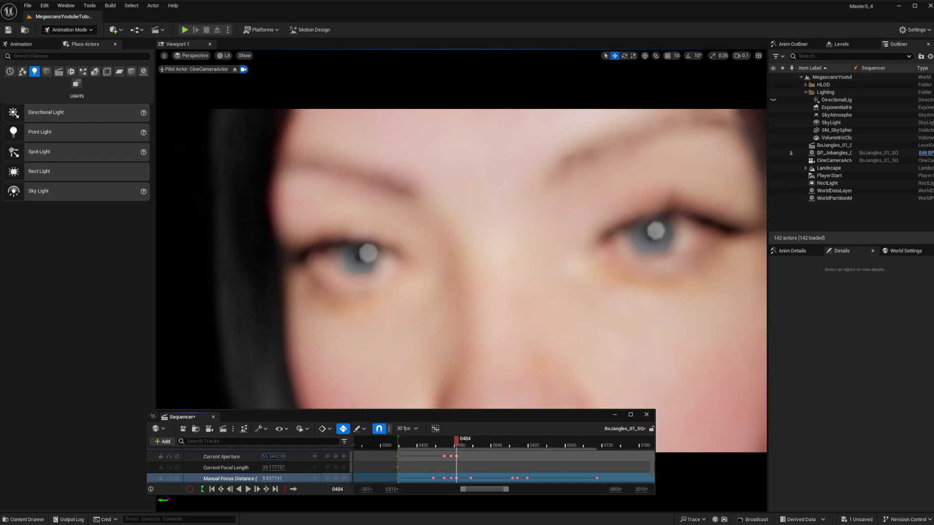
Lower the current aperture at frame 507 and key further aperture values around frames 538 and 555
click(471, 446)
drag(273, 457, 248, 457)
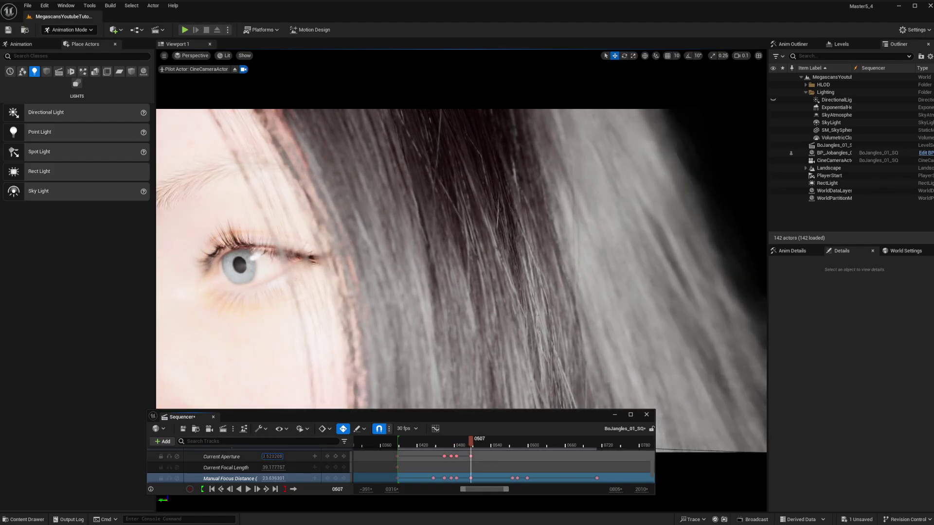
mouse_move(488, 445)
mouse_down()
mouse_move(508, 443)
mouse_move(480, 444)
mouse_move(500, 444)
mouse_up()
drag(273, 457, 253, 457)
Key adjusted current aperture values at frames 575, 583 and 599 through the turn into the profile view
drag(499, 444, 510, 441)
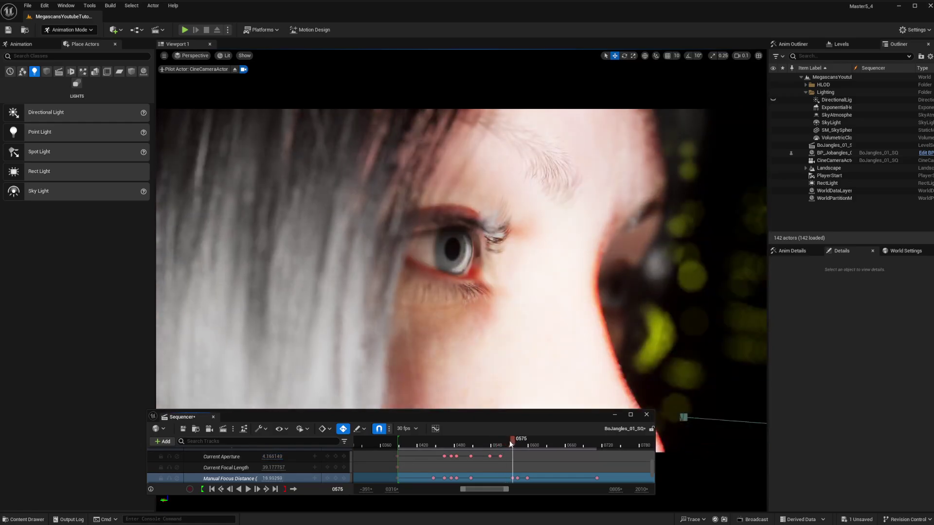
drag(272, 457, 292, 457)
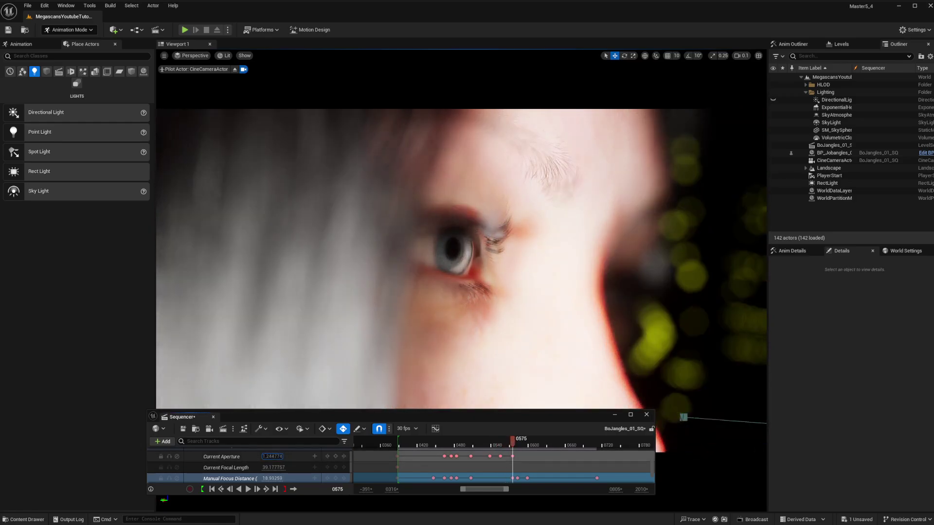
drag(512, 443, 517, 442)
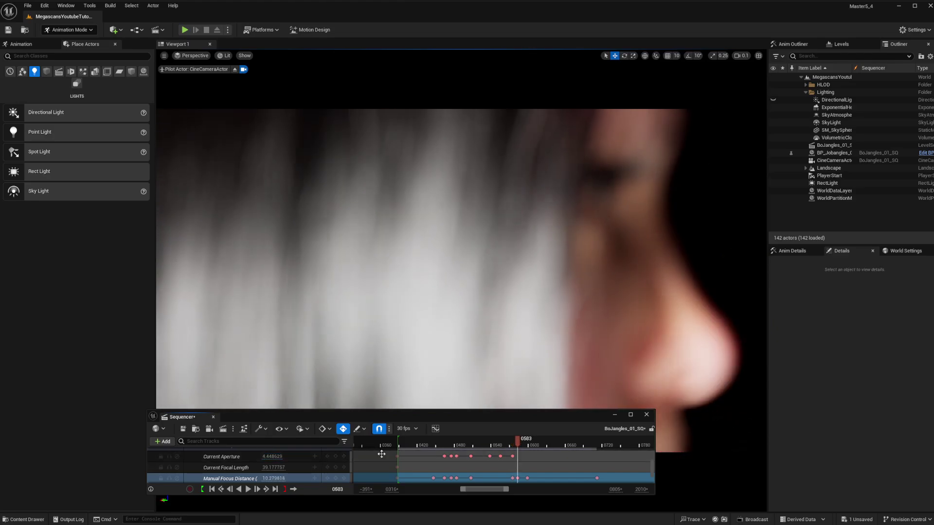
mouse_move(273, 456)
mouse_down()
mouse_move(291, 457)
mouse_move(278, 457)
mouse_up()
drag(517, 441, 527, 441)
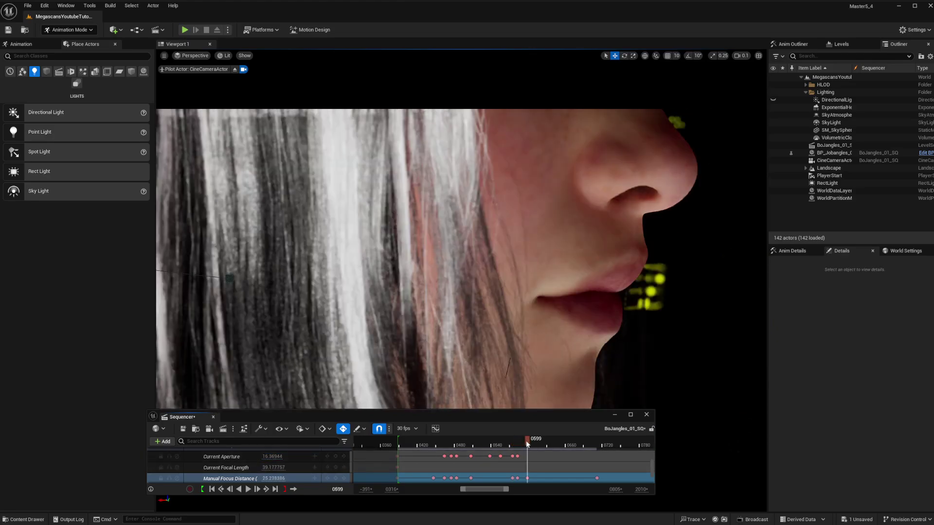
drag(273, 457, 263, 457)
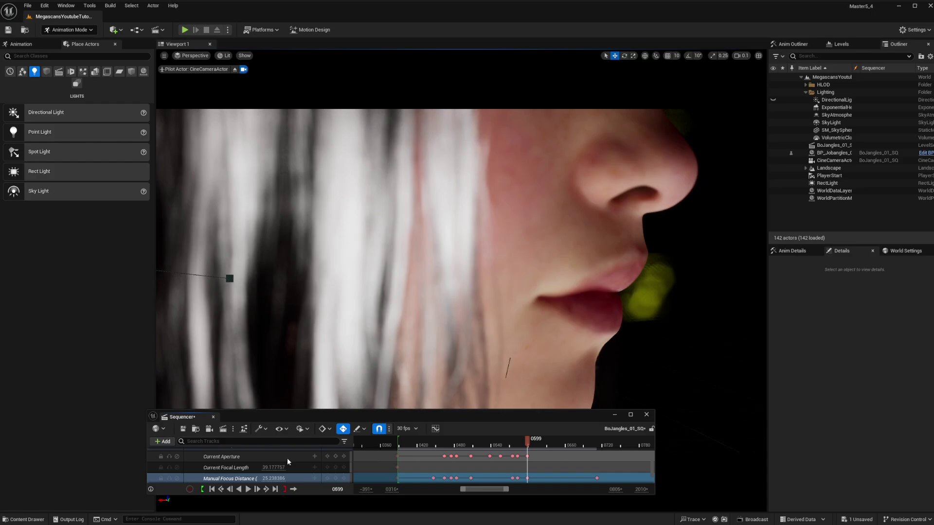
Key the camera's current aperture at about 31.5 at frame 744 and about 2.14 at frame 772
drag(527, 441, 597, 443)
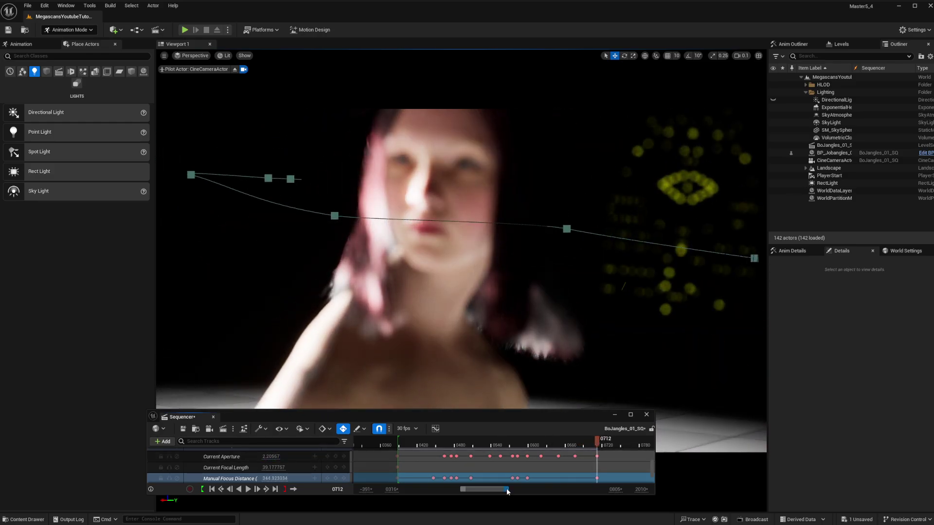
click(489, 442)
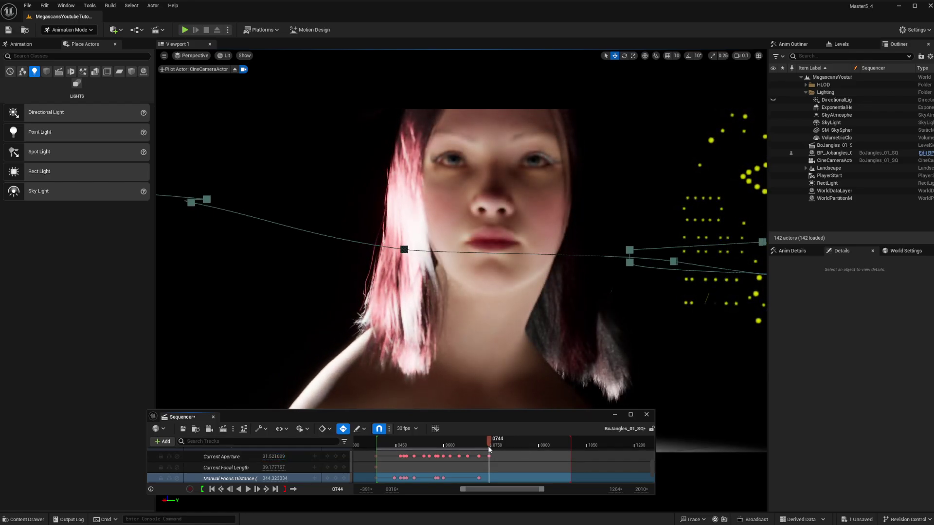
drag(489, 447, 499, 443)
drag(275, 457, 262, 457)
click(264, 458)
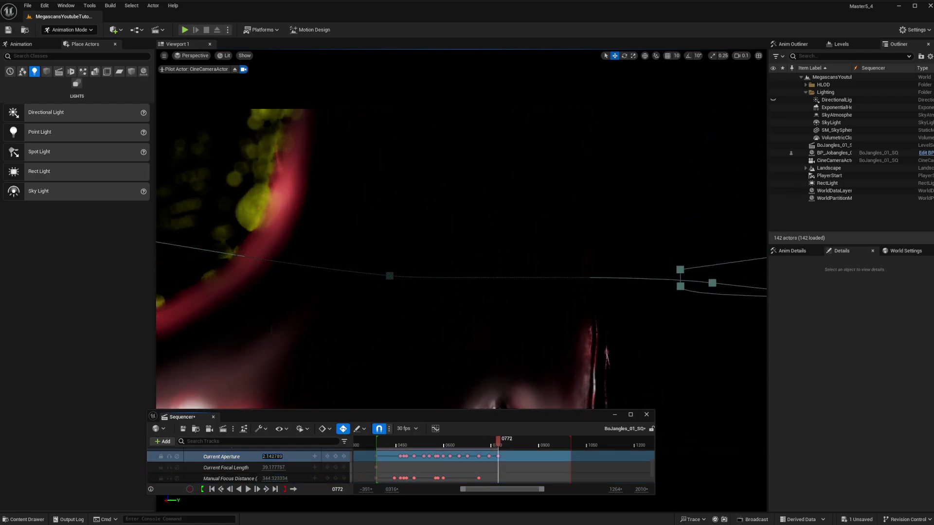
Key the current aperture at about 23.9 at frame 856 and readjust it at frame 943
drag(499, 444, 525, 443)
drag(275, 456, 263, 457)
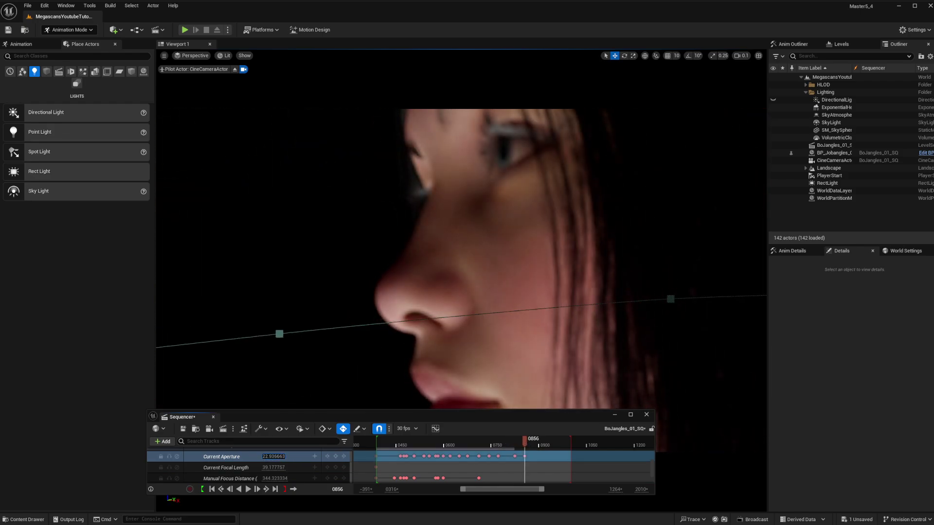
drag(526, 443, 553, 444)
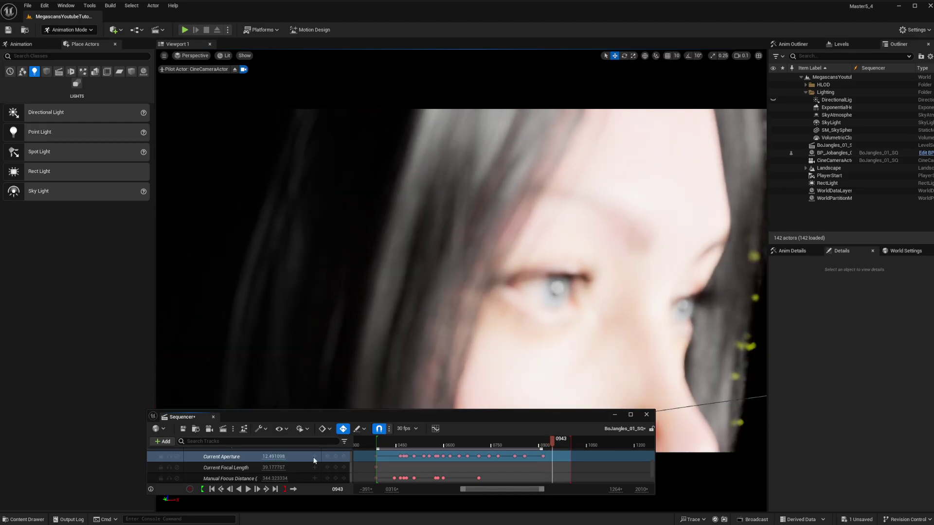
drag(274, 456, 284, 457)
mouse_move(553, 444)
mouse_down()
mouse_move(567, 443)
mouse_move(553, 444)
mouse_up()
Key the manual focus distance at about 21.36 at frame 943, and adjust the current aperture at frame 964
scroll(341, 475, down, 1)
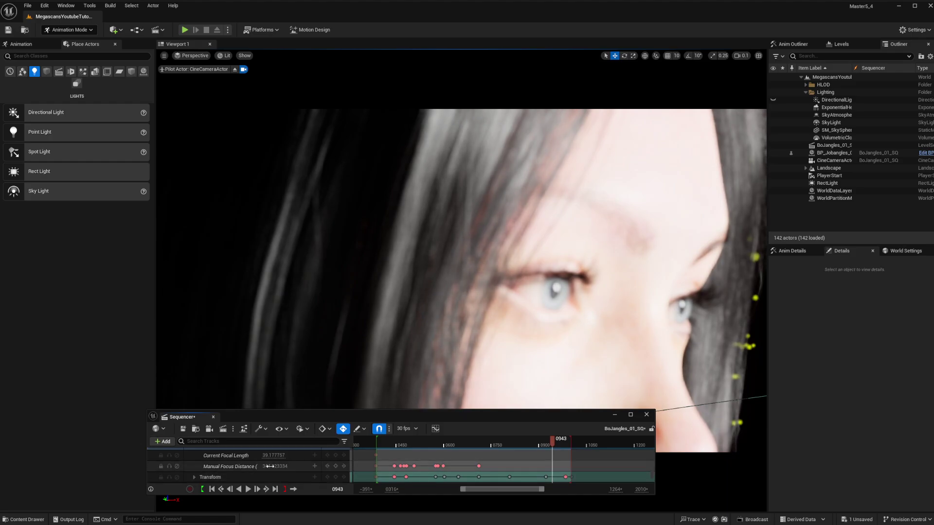
drag(275, 467, 258, 467)
drag(552, 439, 559, 440)
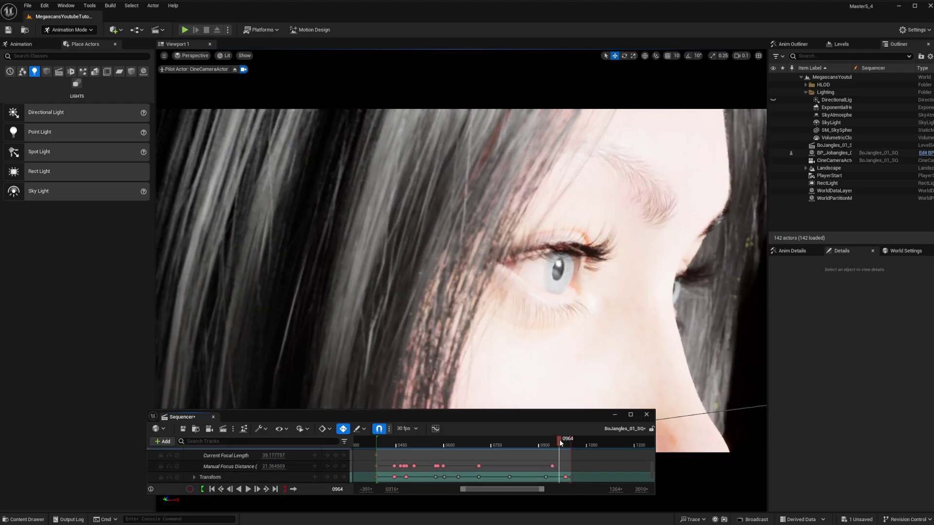
scroll(278, 470, up, 2)
drag(278, 470, 258, 470)
Save the level sequence and play the shot from its start at frame 388
drag(561, 441, 408, 441)
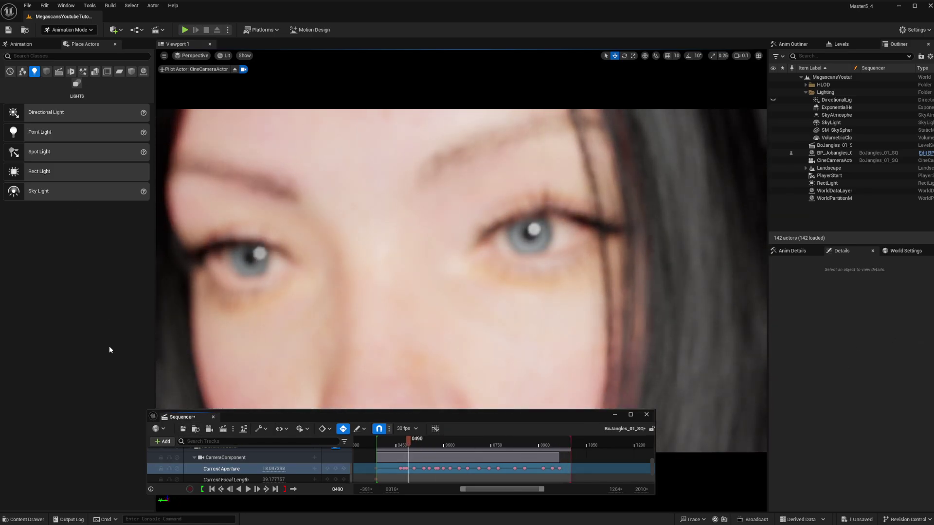
click(183, 429)
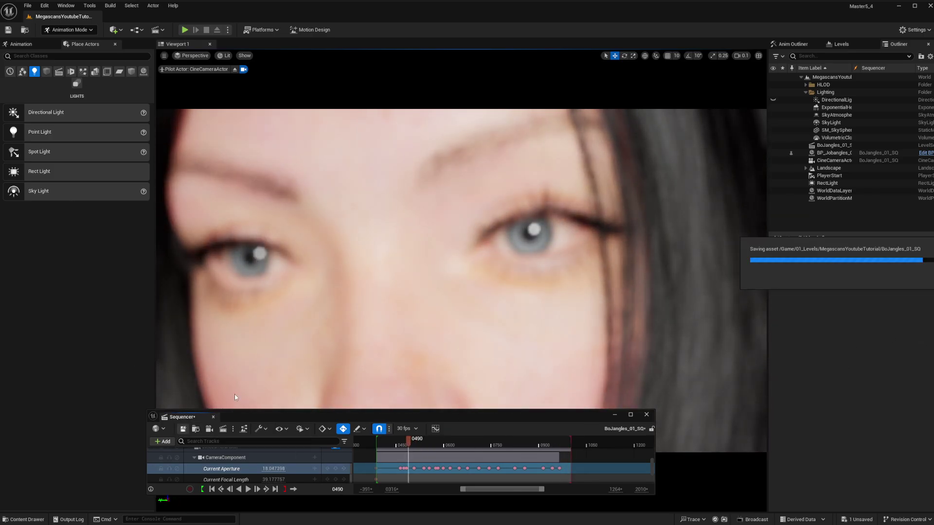
drag(409, 441, 381, 440)
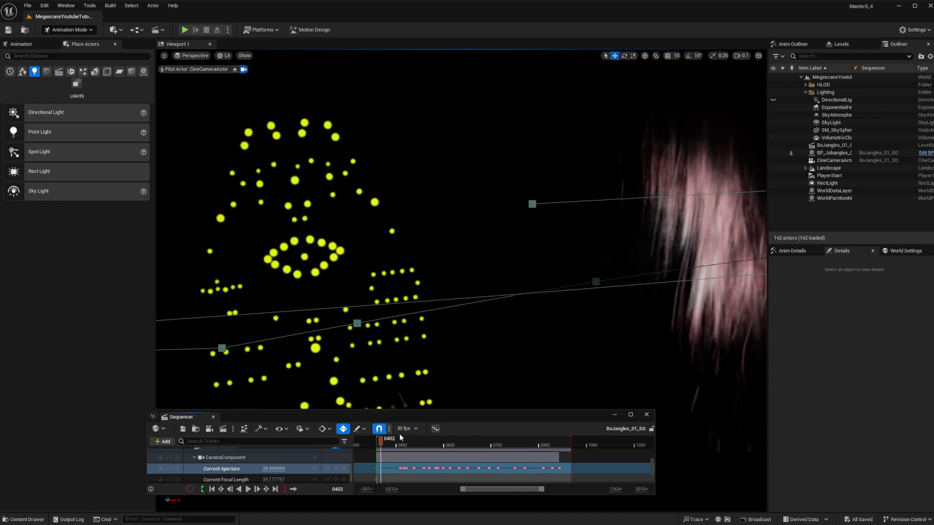
click(213, 489)
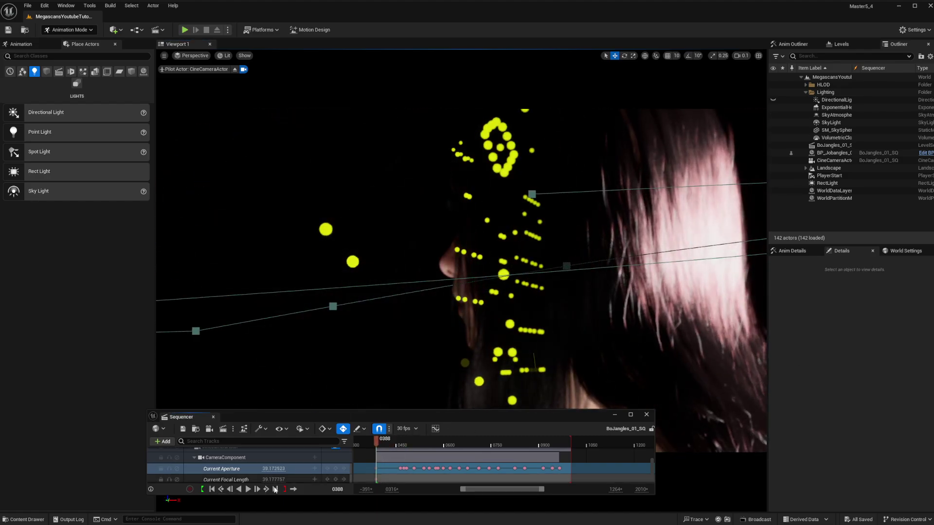
click(247, 489)
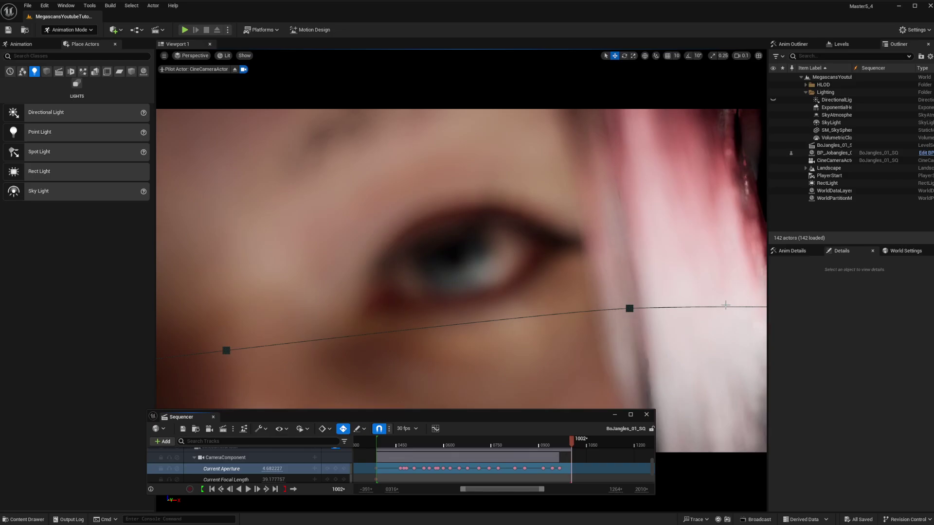
Lower the current aperture at frame 943 and key the manual focus distance at about 12.38 at frame 1001 to sharpen the eye
click(539, 445)
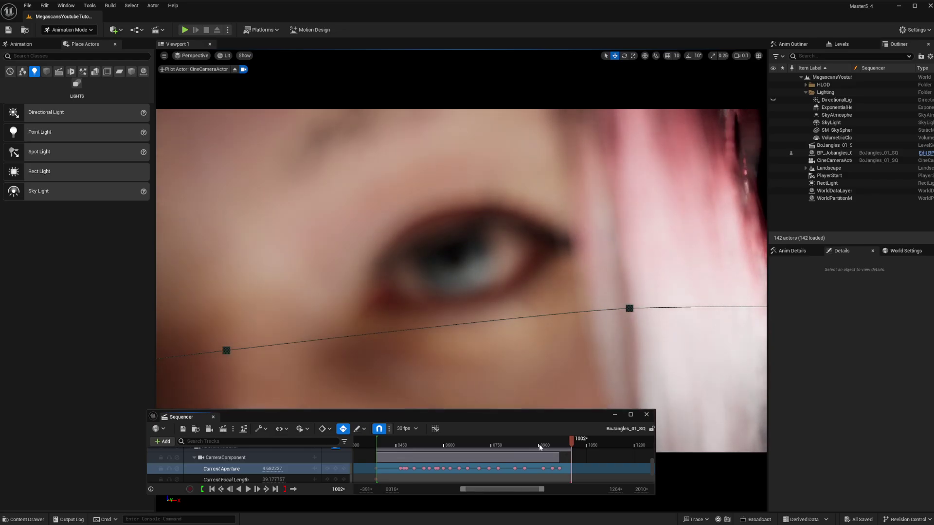
drag(543, 446, 553, 443)
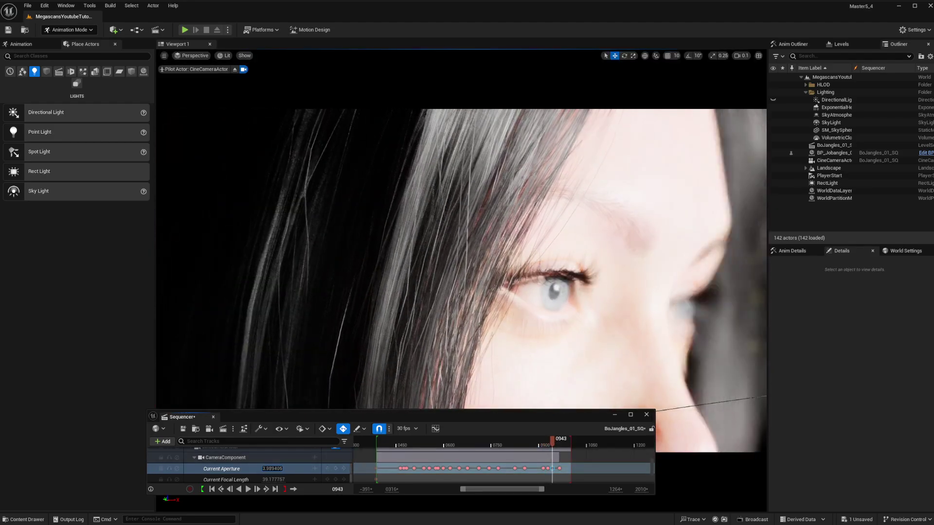
drag(552, 444, 572, 448)
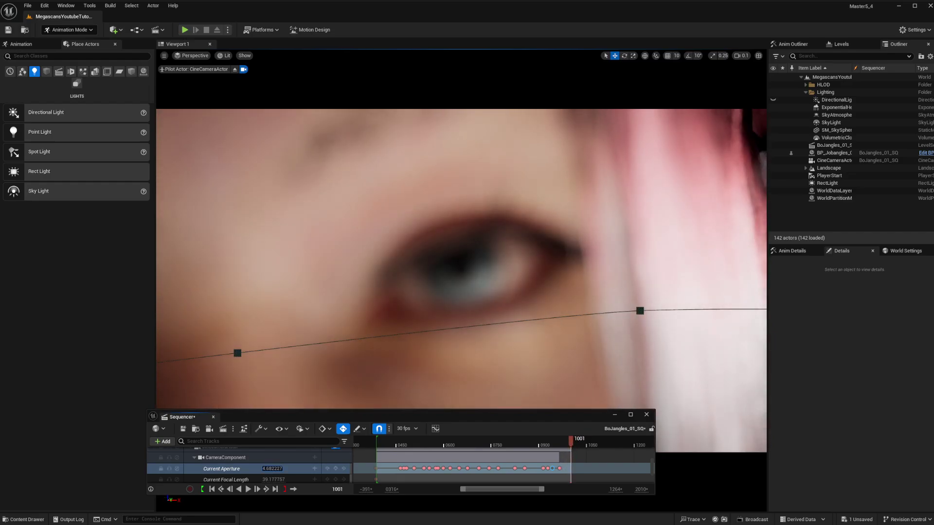
scroll(284, 468, down, 2)
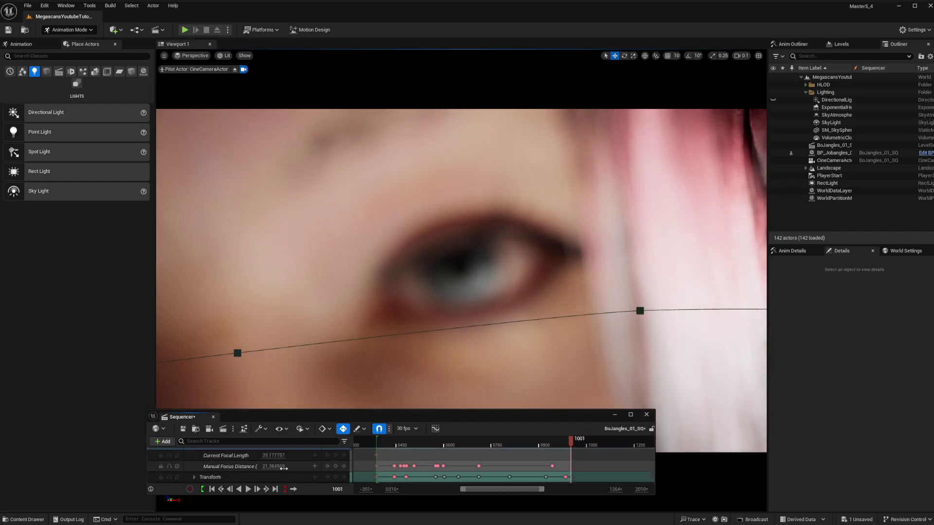
scroll(283, 479, up, 2)
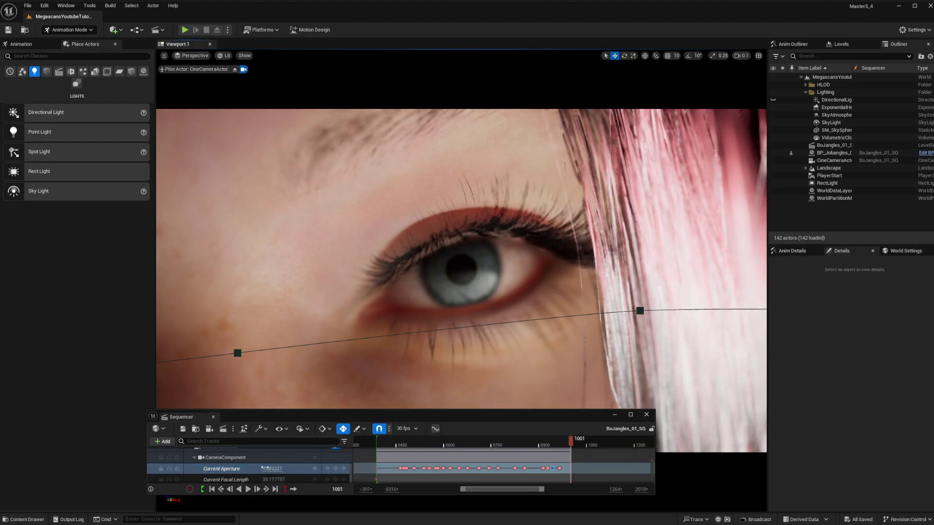
Replay the shot from the start to check the focus changes, stopping to inspect frame 712
drag(568, 444, 438, 444)
click(212, 490)
click(248, 489)
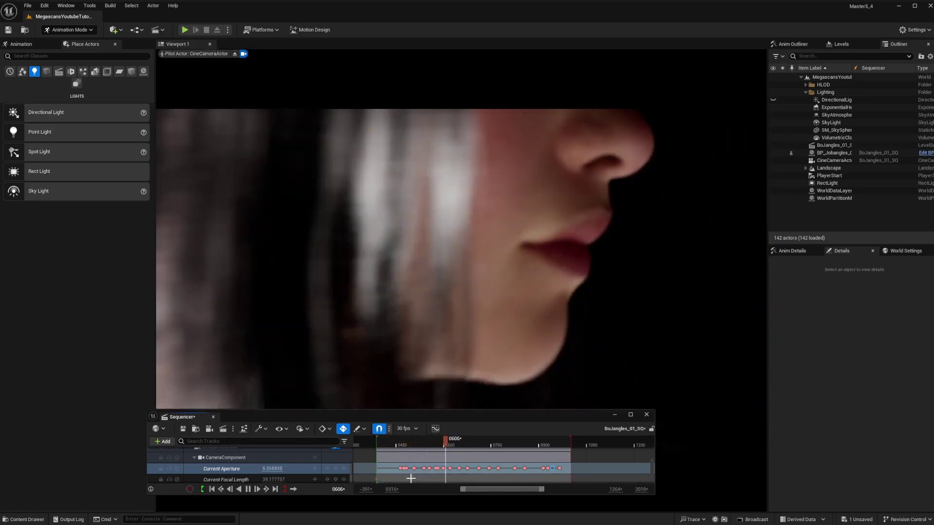
key(space)
click(480, 441)
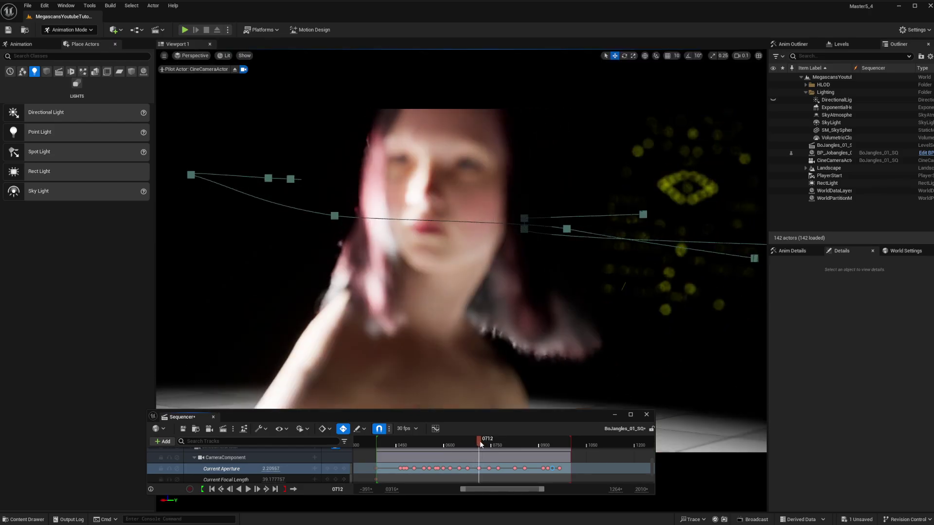
Reframe the piloted camera slightly forward at frame 712 and play the shot on
scroll(275, 467, down, 1)
right_drag(461, 253, 427, 226)
key(w)
key(space)
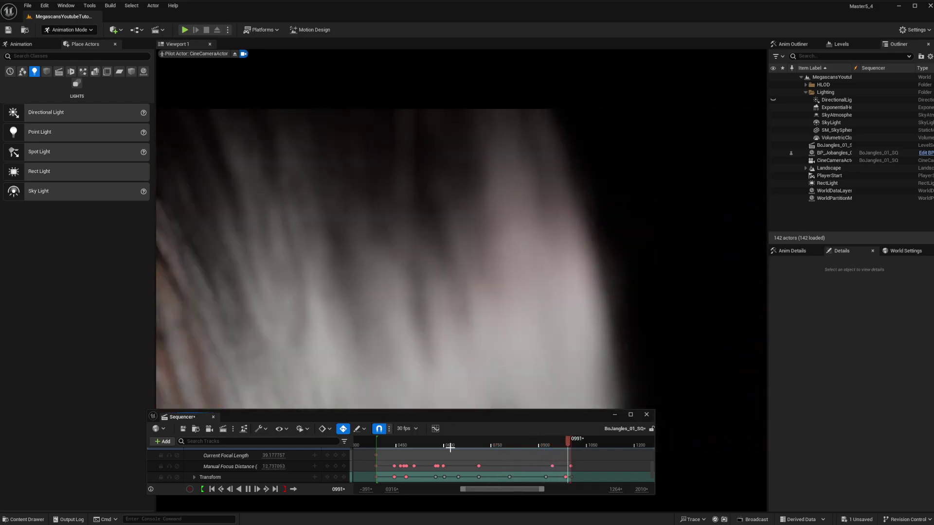
Shorten the playback range to end near frame 981 and replay the shot from its start
click(527, 444)
key(space)
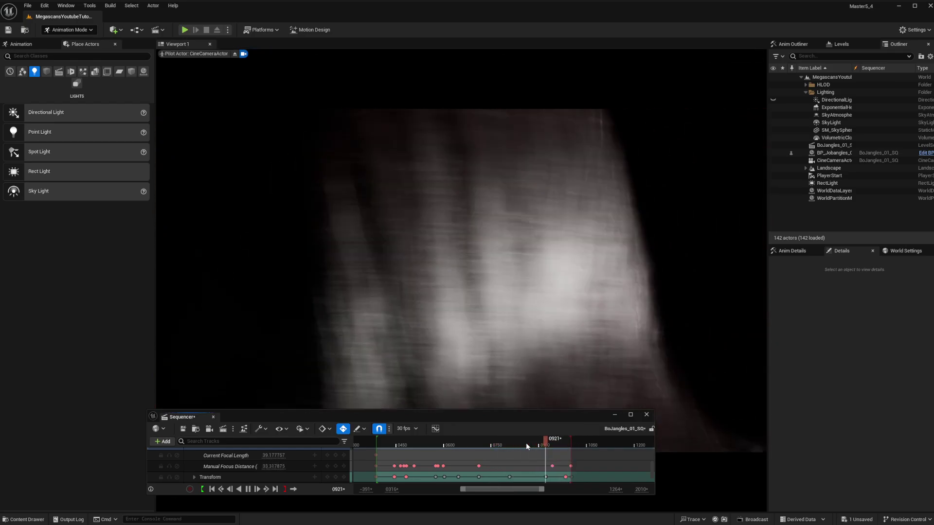
key(space)
click(378, 445)
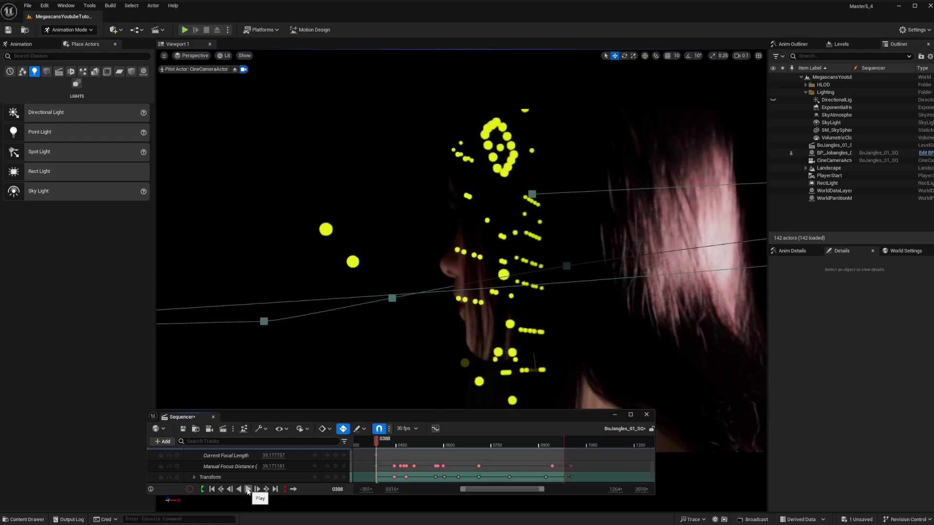
click(248, 490)
drag(521, 417, 565, 456)
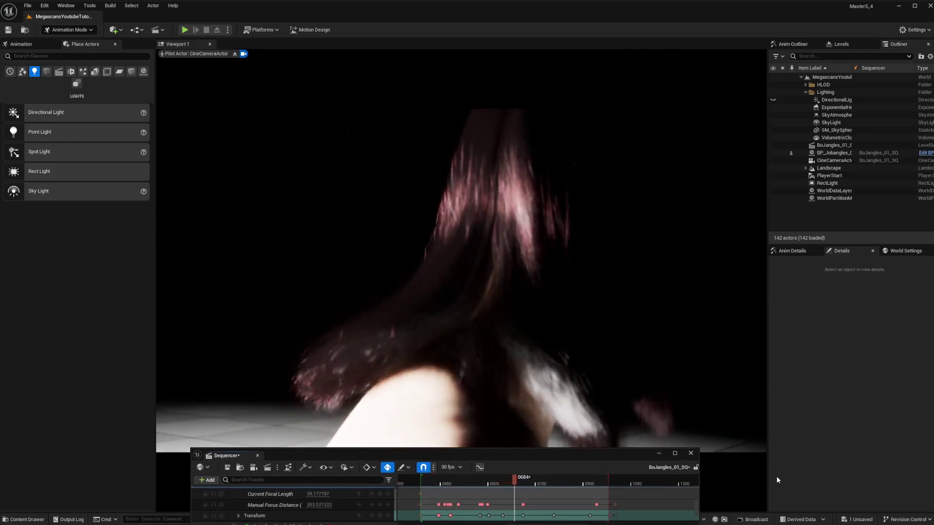
key(space)
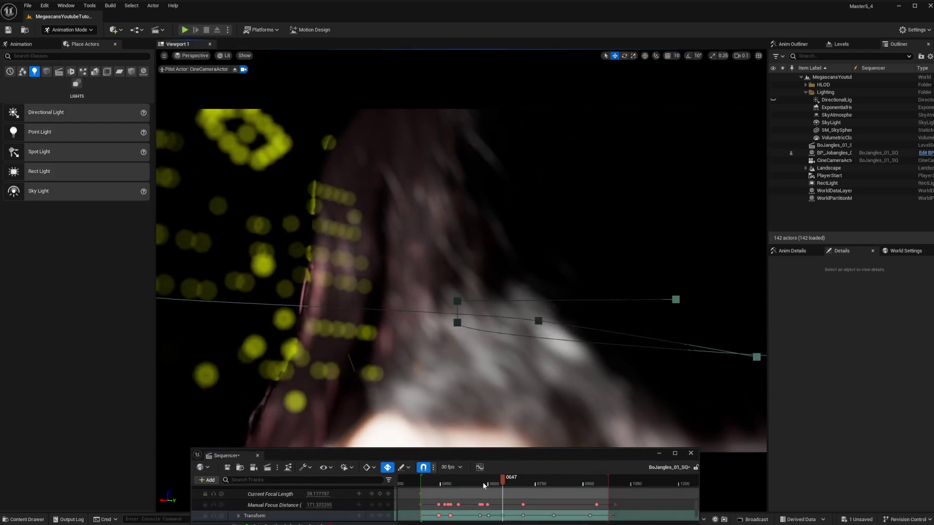
click(254, 524)
key(space)
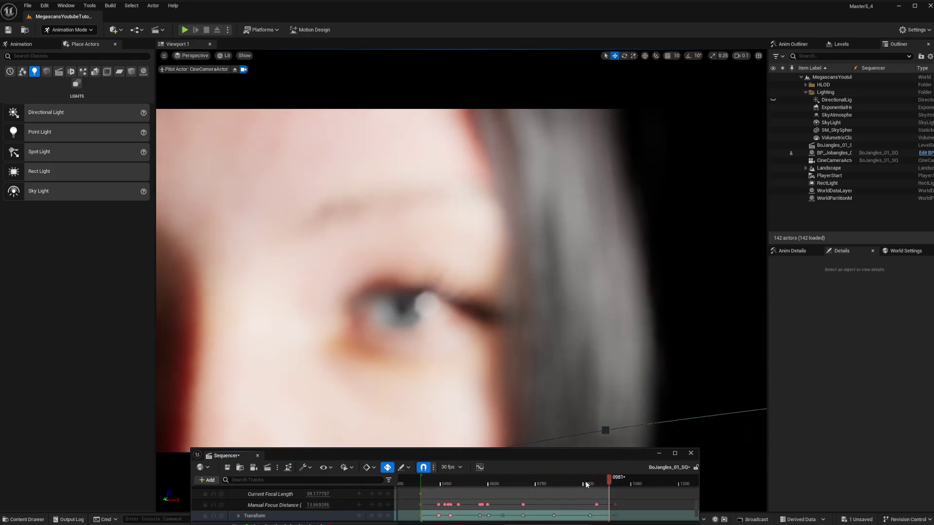
Trim the end of the playback range to about frame 975 and replay the final section
drag(587, 485, 621, 482)
ctrl+scroll(613, 481, up, 11)
drag(639, 482, 621, 481)
click(509, 482)
key(space)
click(476, 482)
key(space)
key(space)
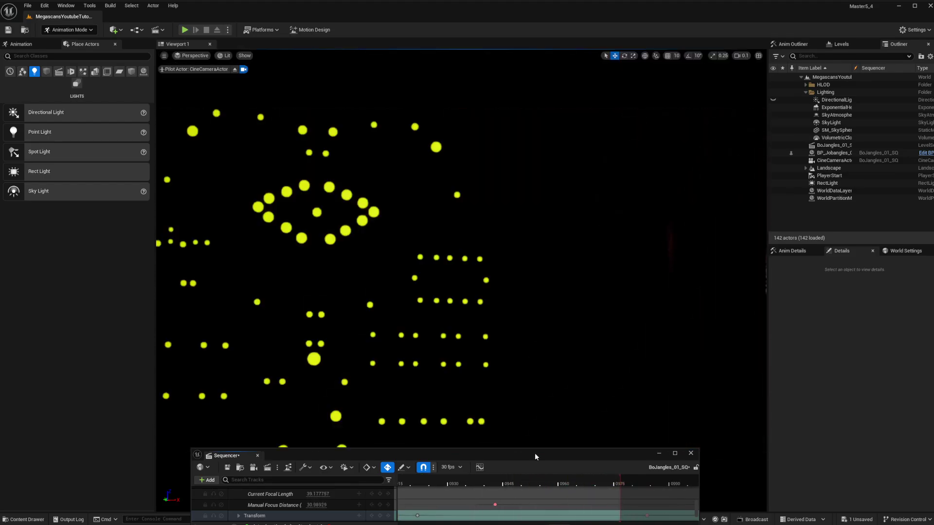
Paste a copy of the Standing_Idle_02_Anim_mixamo_com1 body clip at frame 1016 and view its section properties
scroll(533, 414, up, 2)
drag(535, 453, 548, 166)
drag(557, 442, 562, 443)
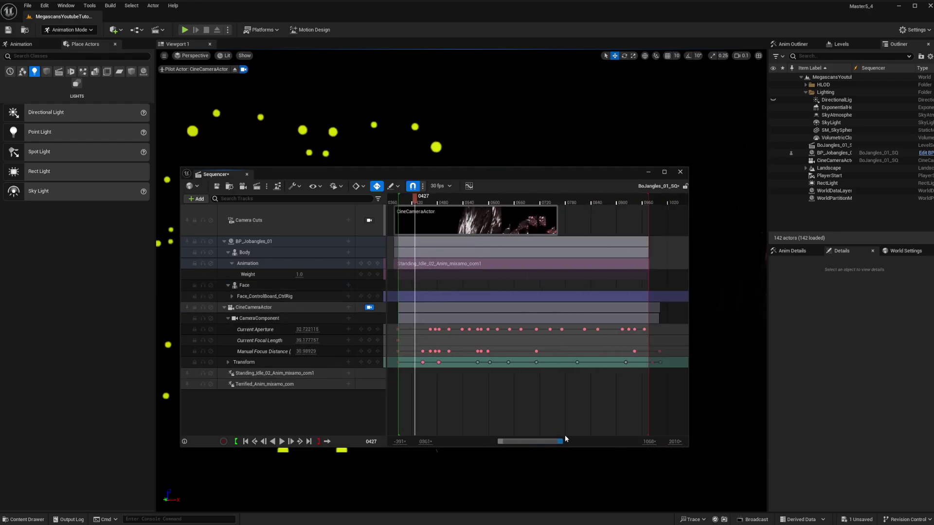
key(ctrl+v)
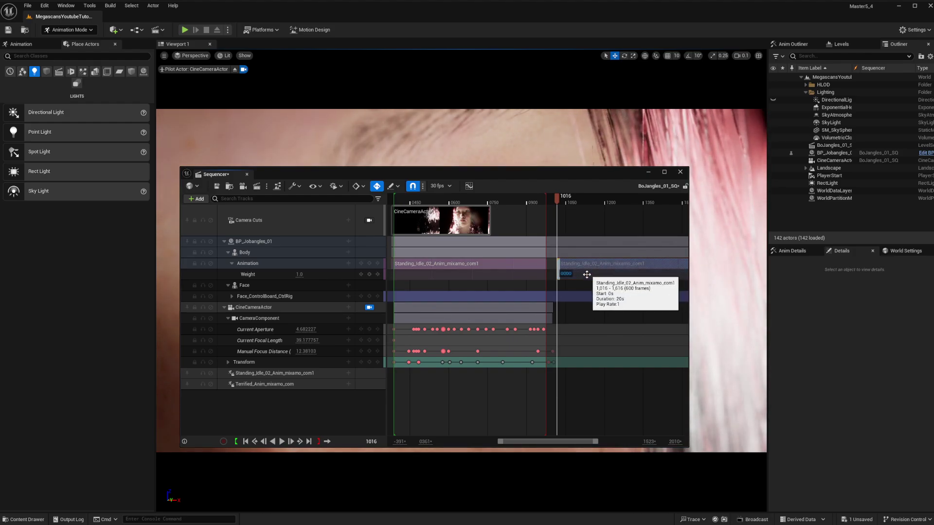
right_click(582, 263)
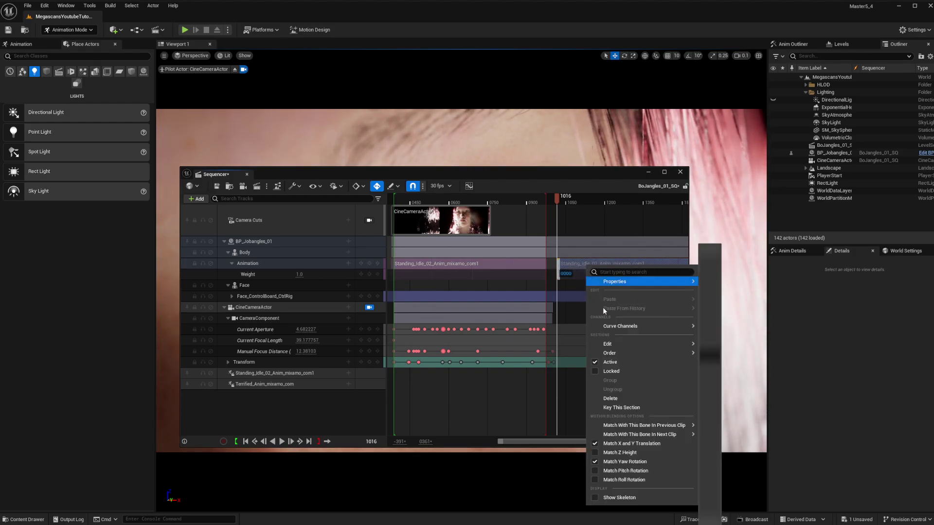
mouse_move(626, 281)
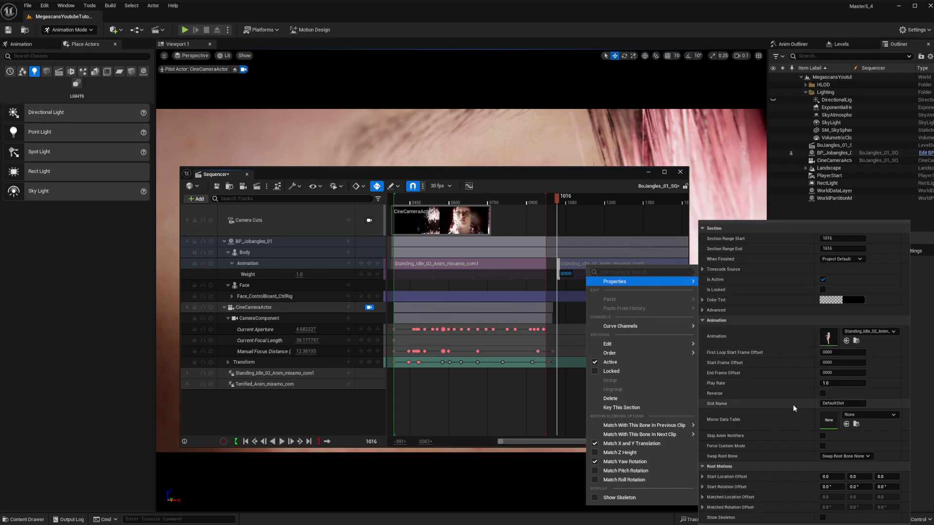
Slide the pasted idle clip back to meet the first clip's end, and extend the playback range to about frame 1006
drag(578, 273, 567, 273)
click(534, 198)
key(space)
mouse_move(545, 198)
mouse_down()
mouse_move(554, 197)
mouse_move(585, 323)
mouse_move(559, 312)
mouse_move(550, 339)
mouse_up()
click(559, 336)
Overlap the second idle clip with the first from about frame 957 to 975 to blend them, and replay the transition
ctrl+scroll(568, 411, up, 9)
drag(537, 404, 518, 406)
click(506, 341)
key(space)
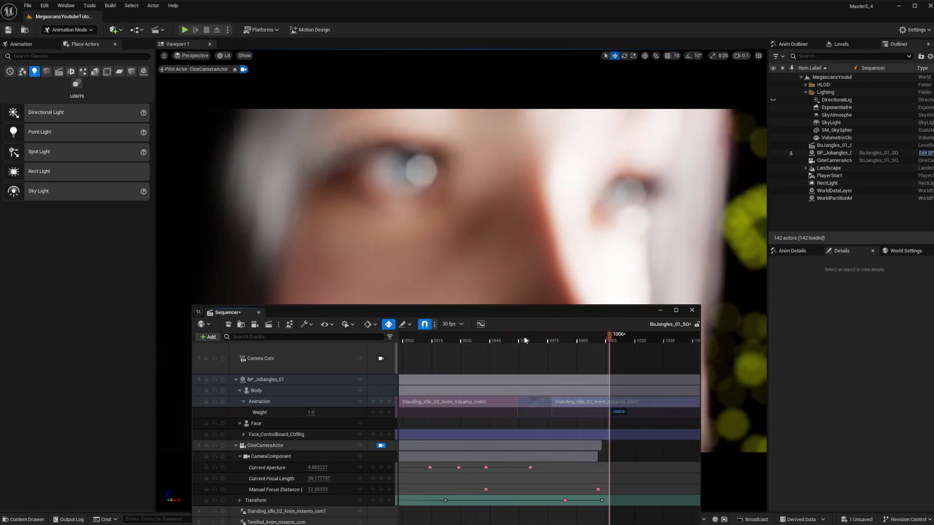
Move the Sequencer window clear of the character and play the shot in a full-screen viewport
drag(537, 313, 473, 457)
click(242, 521)
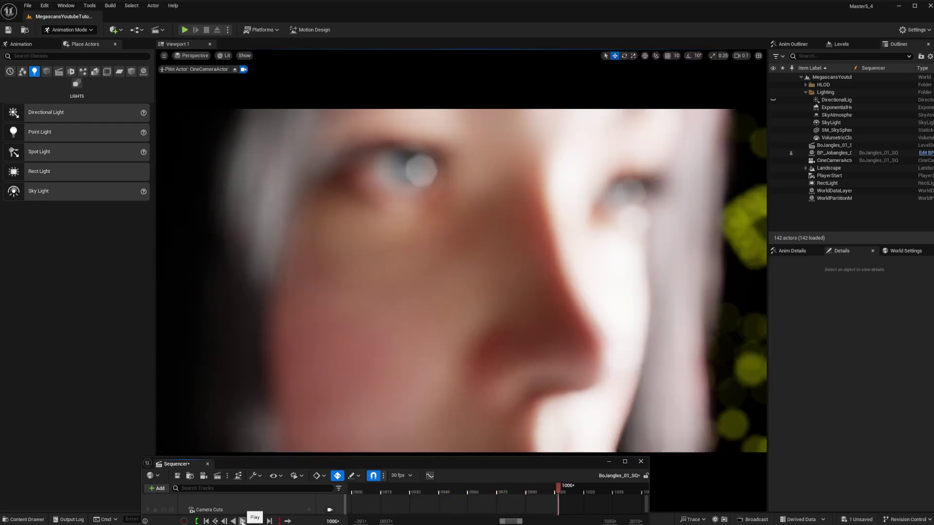
key(F11)
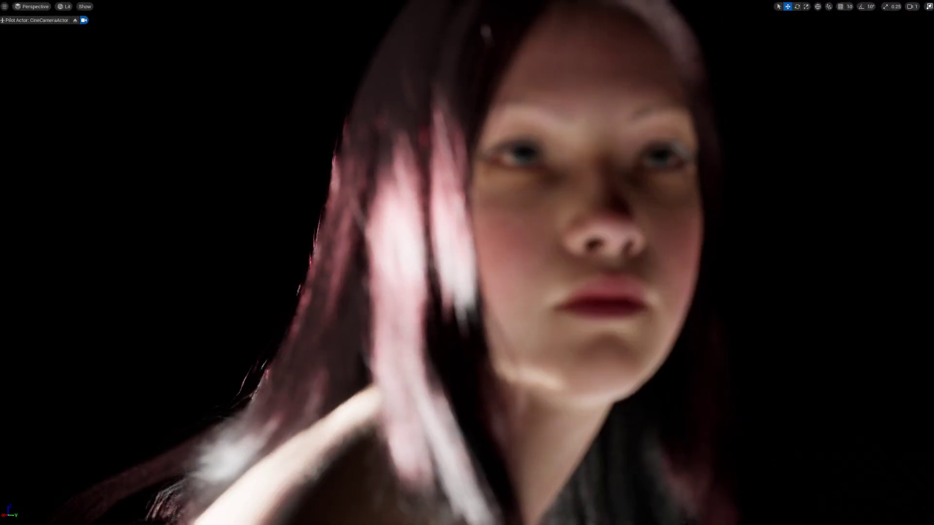